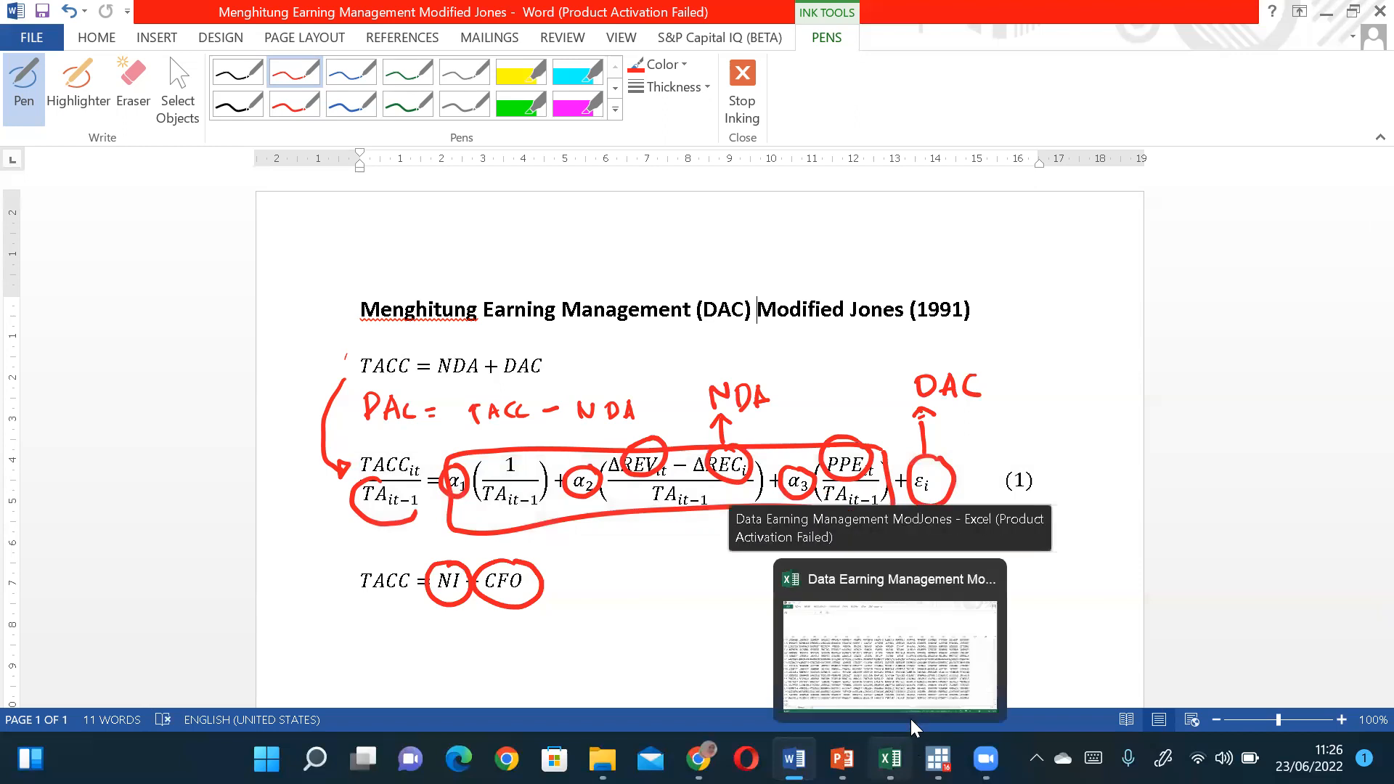
# Switch to the Data Earning Management ModJones workbook in Excel and examine the company identifier and jsc columns at the start of Sheet1
pyautogui.click(914, 698)
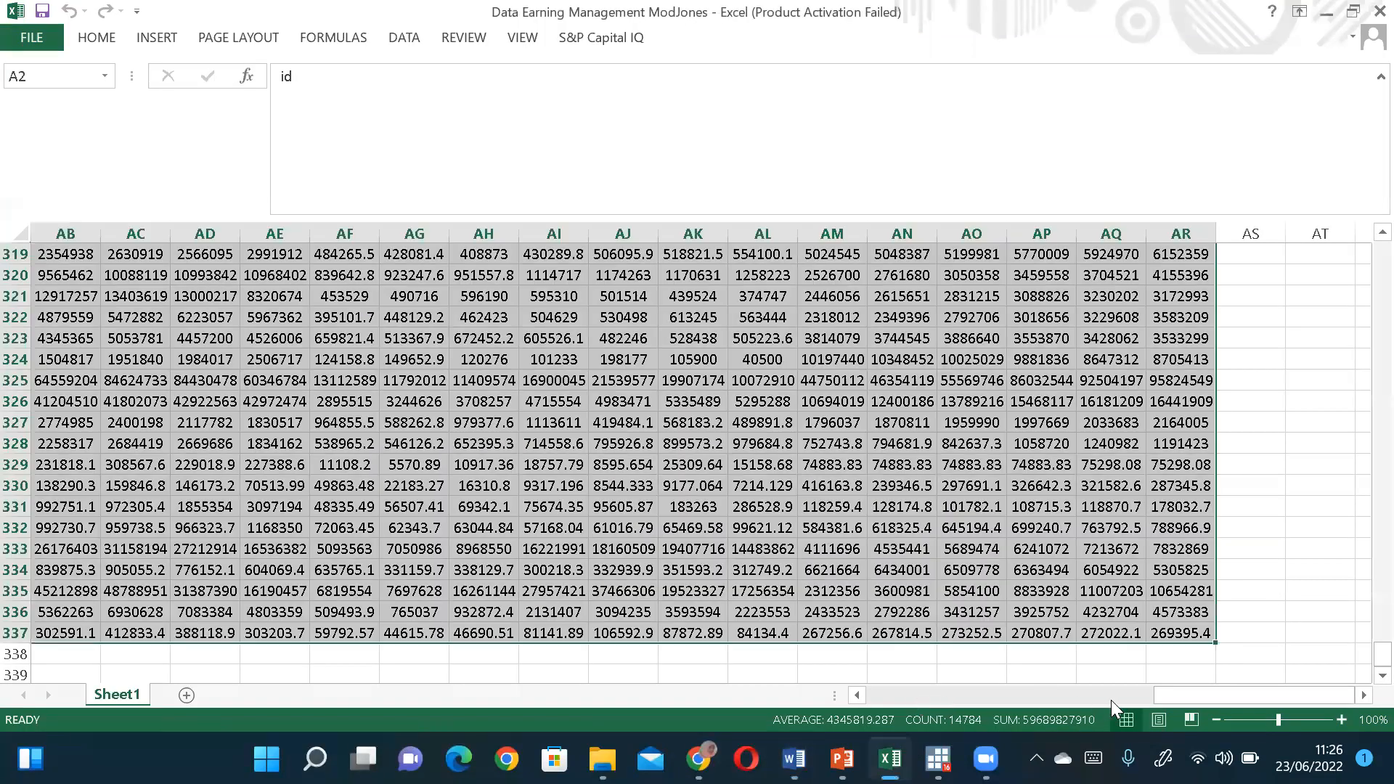
pyautogui.moveTo(1168, 697); pyautogui.dragTo(861, 700)
pyautogui.moveTo(1363, 646); pyautogui.dragTo(1362, 247)
pyautogui.click(1042, 253)
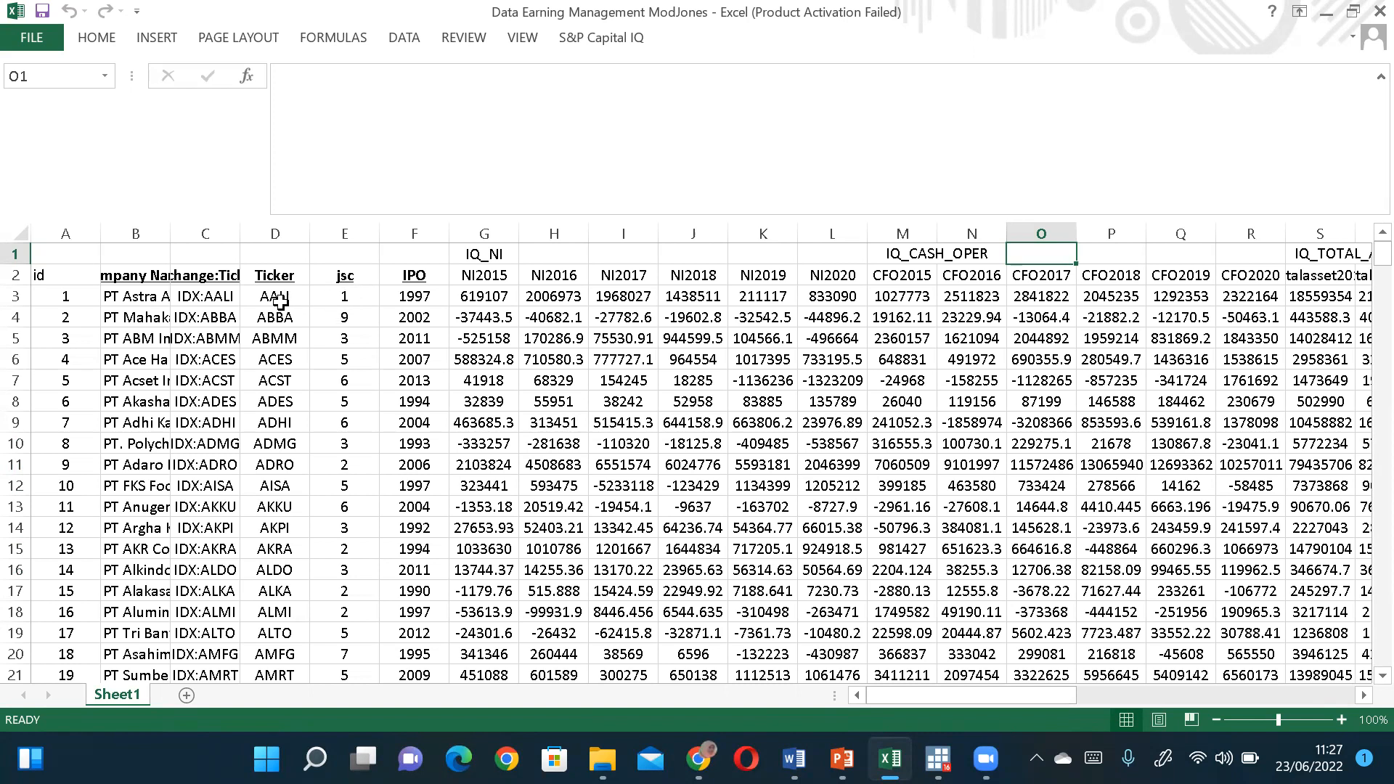
pyautogui.click(352, 300)
pyautogui.click(350, 316)
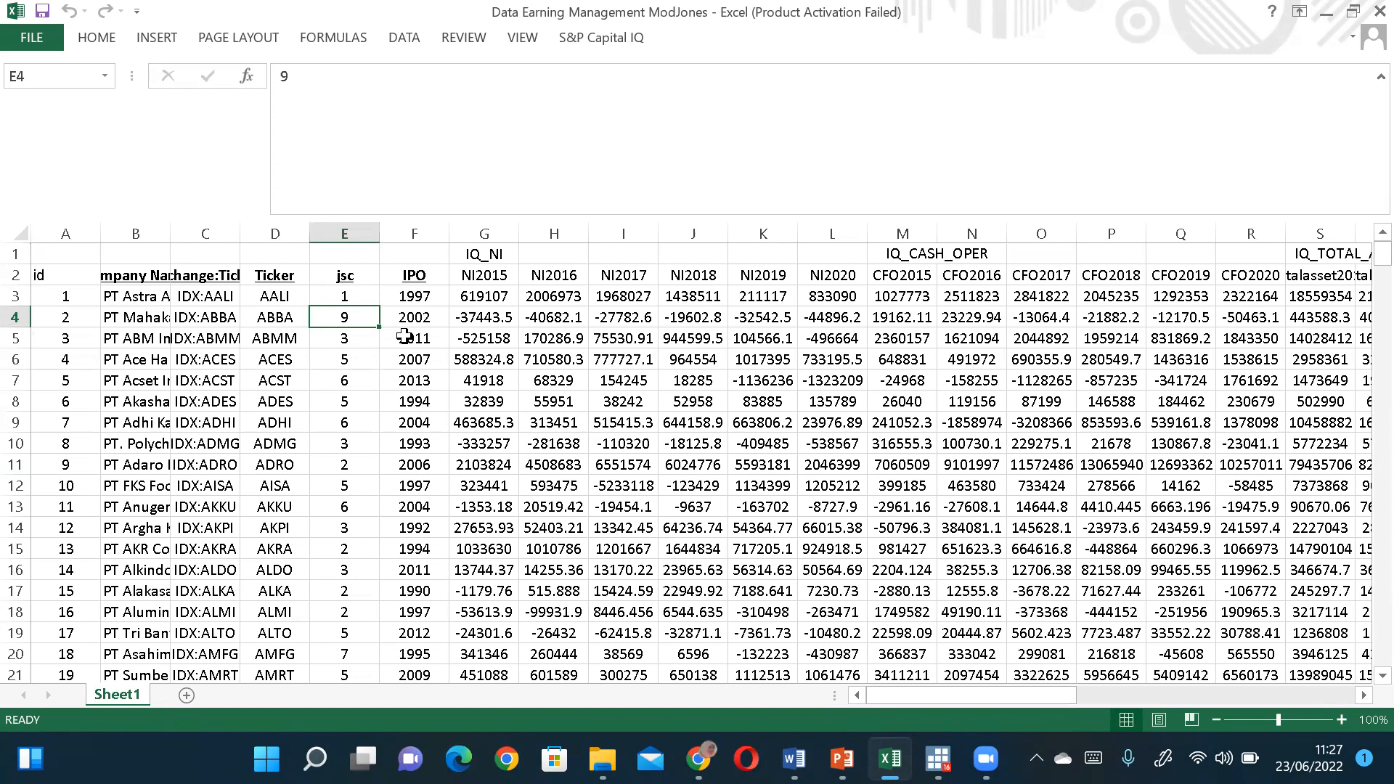
# Review the row 2 variable headers from NI2015 through the cash flow, total assets, revenue and receivables columns to ppe2017
pyautogui.click(483, 276)
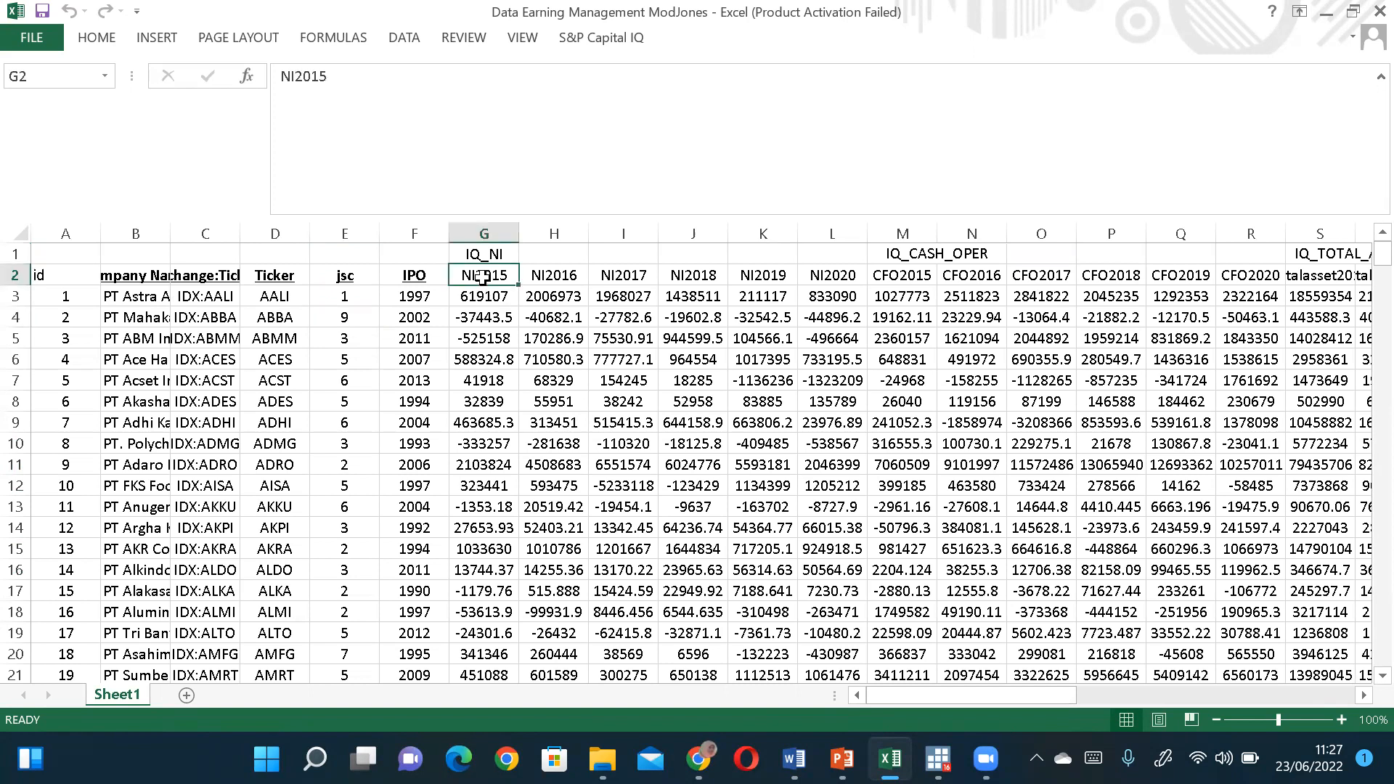
pyautogui.press('Right')
pyautogui.press('Right')
pyautogui.press('Right')
pyautogui.press('Right')
pyautogui.press('Right')
pyautogui.press('Right')
pyautogui.press('Right')
pyautogui.press('Right')
pyautogui.press('Right')
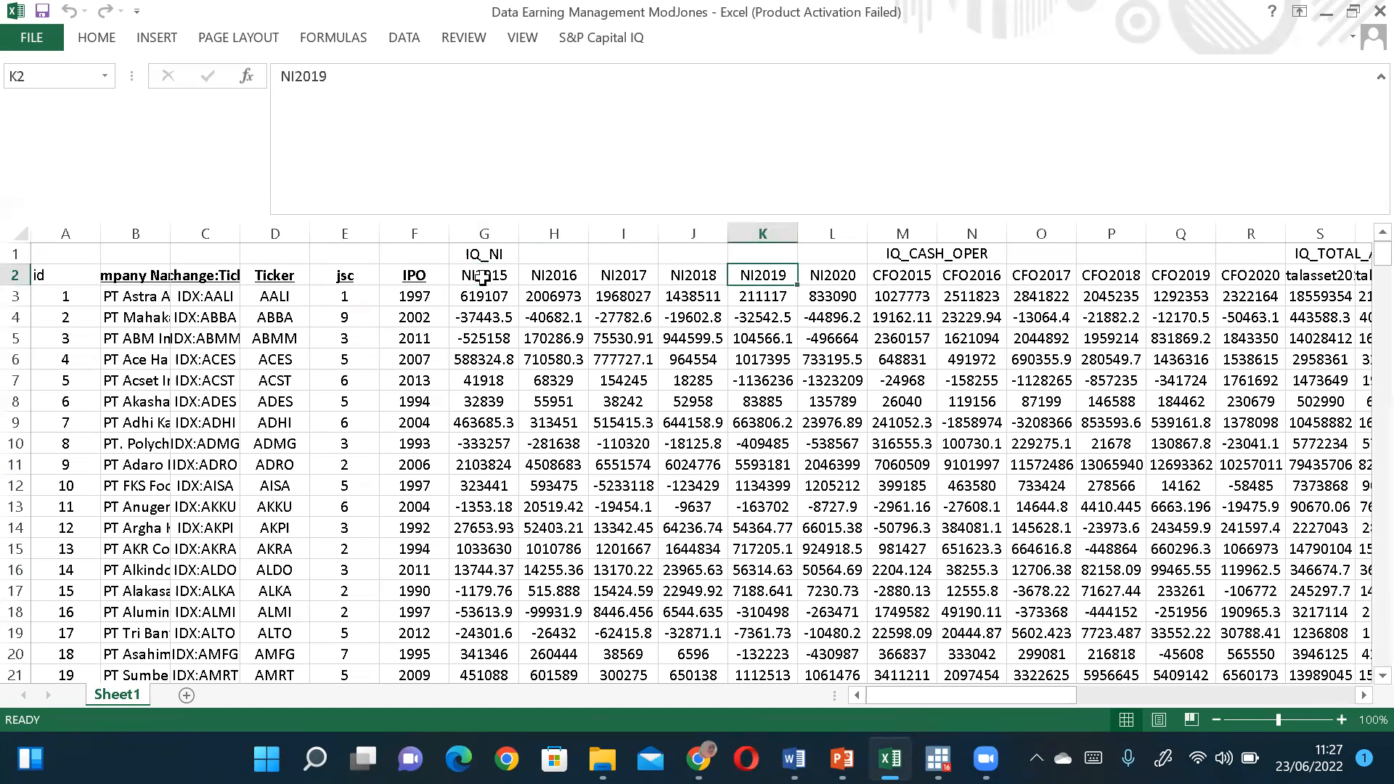
pyautogui.press('Right')
pyautogui.press('Right')
pyautogui.press('Right')
pyautogui.press('Right')
pyautogui.press('Right')
pyautogui.press('Right')
pyautogui.press('Right')
pyautogui.press('Right')
pyautogui.press('Right')
pyautogui.press('Right')
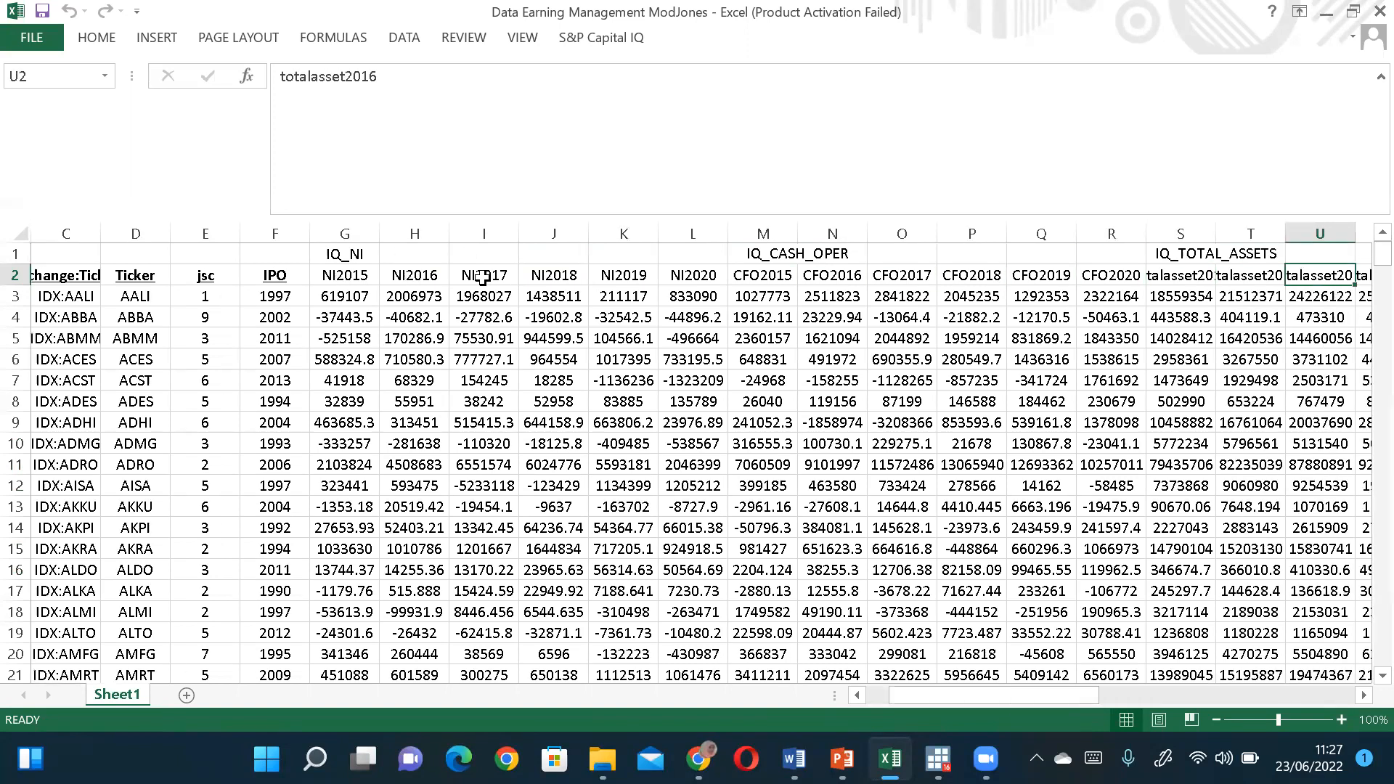
pyautogui.press('Right')
pyautogui.press('Right')
pyautogui.press('Right')
pyautogui.press('Right')
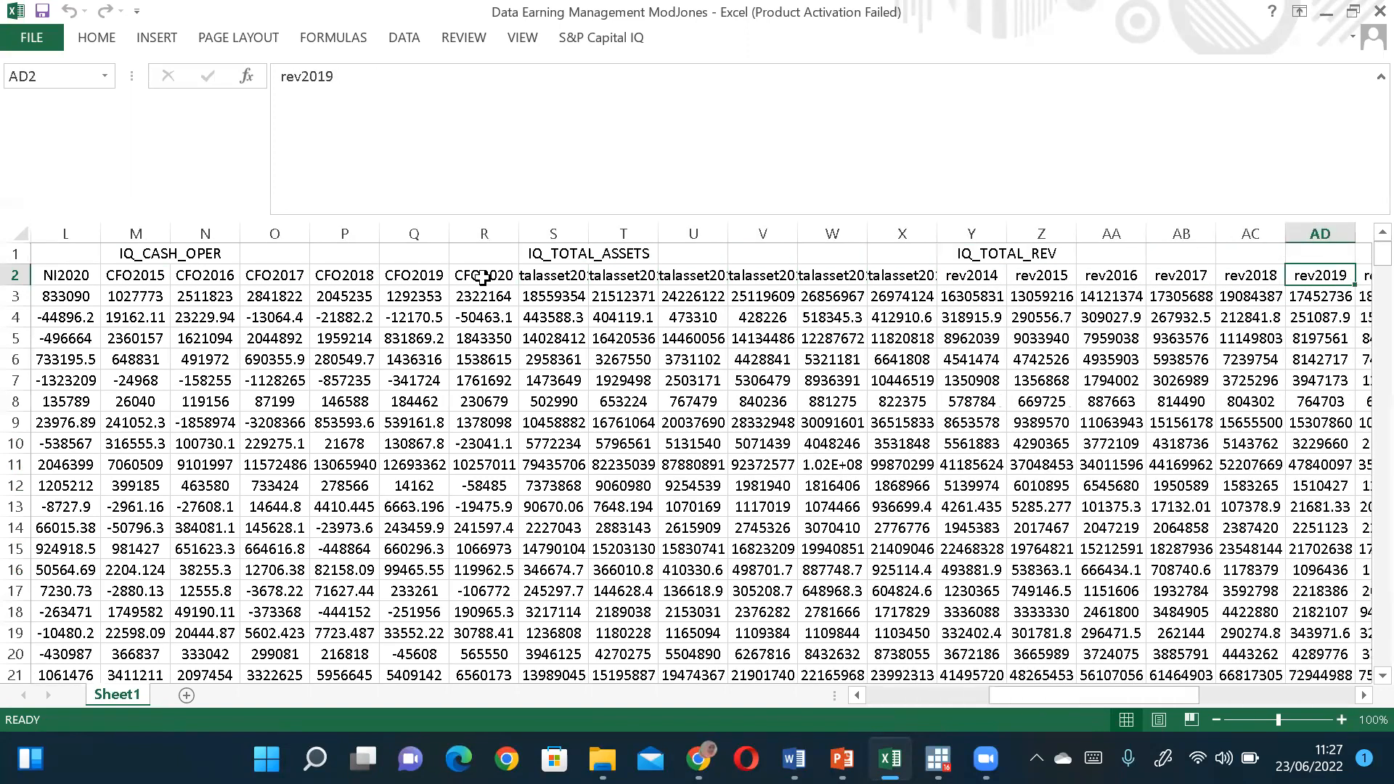
pyautogui.press('Right')
pyautogui.press('Right')
pyautogui.press('Right')
pyautogui.press('Right')
pyautogui.press('Right')
pyautogui.press('Right')
pyautogui.press('Right')
pyautogui.press('Right')
pyautogui.press('Right')
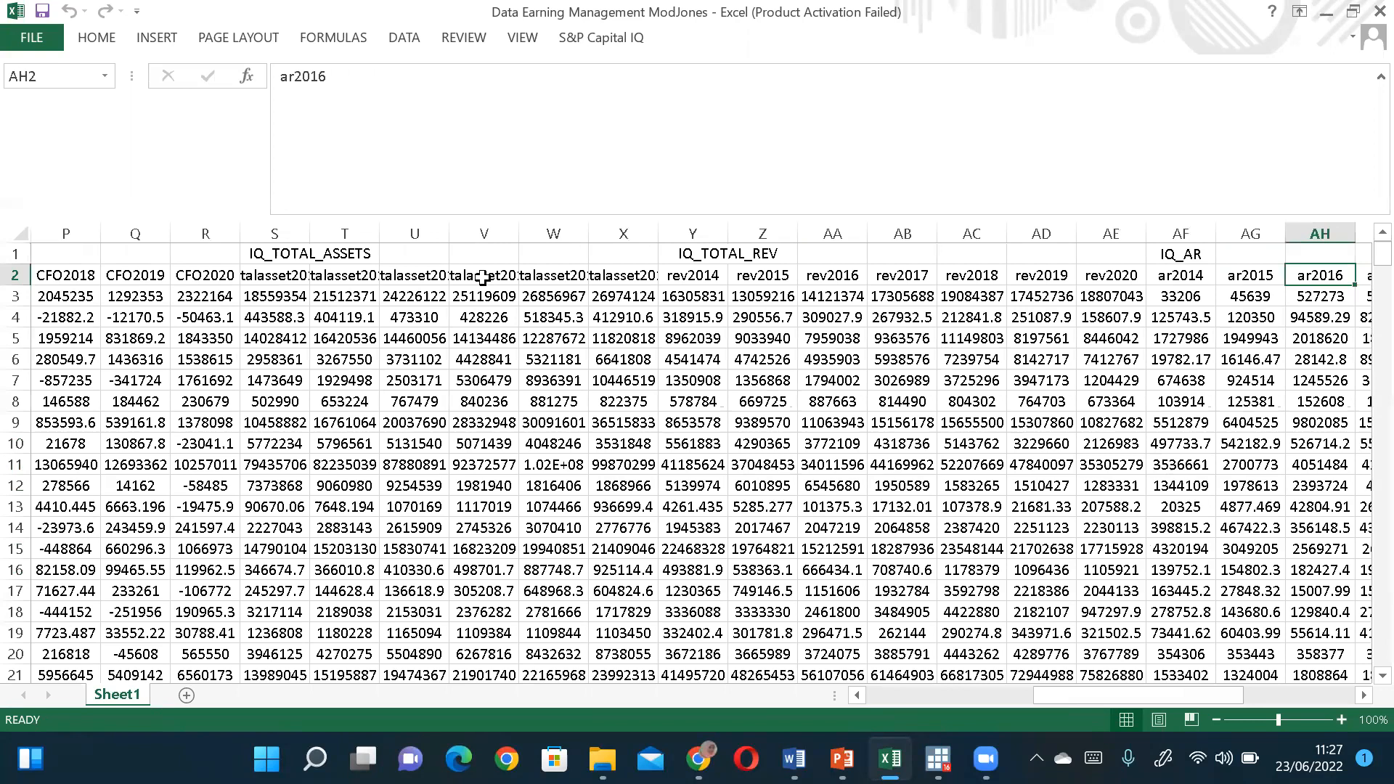
pyautogui.press('Right')
pyautogui.press('Right')
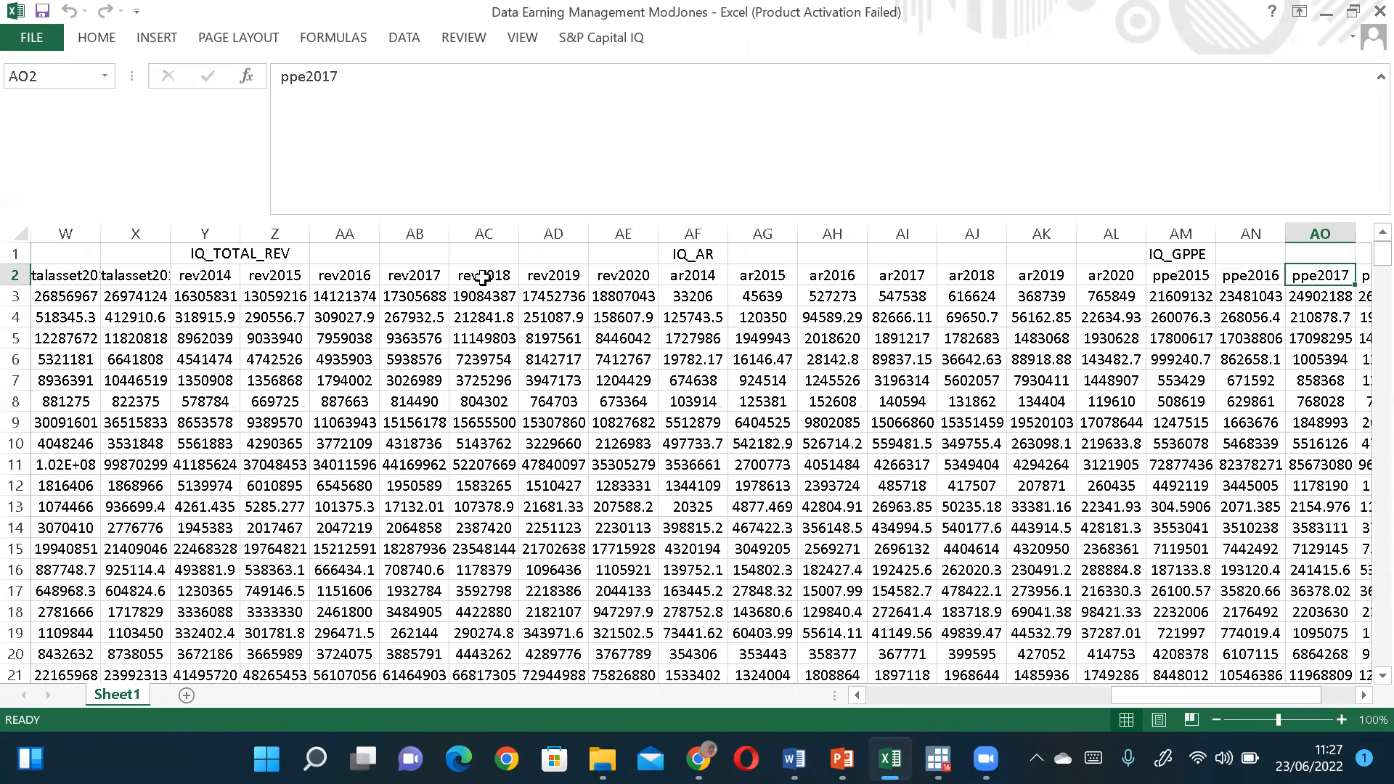
# Go back along the row 2 headers from the ppe columns to NI2015
pyautogui.press('Left')
pyautogui.press('Left')
pyautogui.press('Left')
pyautogui.press('Left')
pyautogui.press('Left')
pyautogui.press('Left')
pyautogui.press('Left')
pyautogui.press('Left')
pyautogui.press('Left')
pyautogui.press('Left')
pyautogui.press('Left')
pyautogui.press('Left')
pyautogui.press('Left')
pyautogui.press('Left')
pyautogui.press('Left')
pyautogui.press('Left')
pyautogui.press('Left')
pyautogui.press('Left')
pyautogui.press('Left')
pyautogui.press('Left')
pyautogui.press('Left')
pyautogui.press('Left')
pyautogui.press('Left')
pyautogui.press('Left')
pyautogui.press('Left')
pyautogui.press('Left')
pyautogui.press('Left')
pyautogui.press('Left')
pyautogui.press('Left')
pyautogui.press('Left')
pyautogui.press('Left')
pyautogui.press('Left')
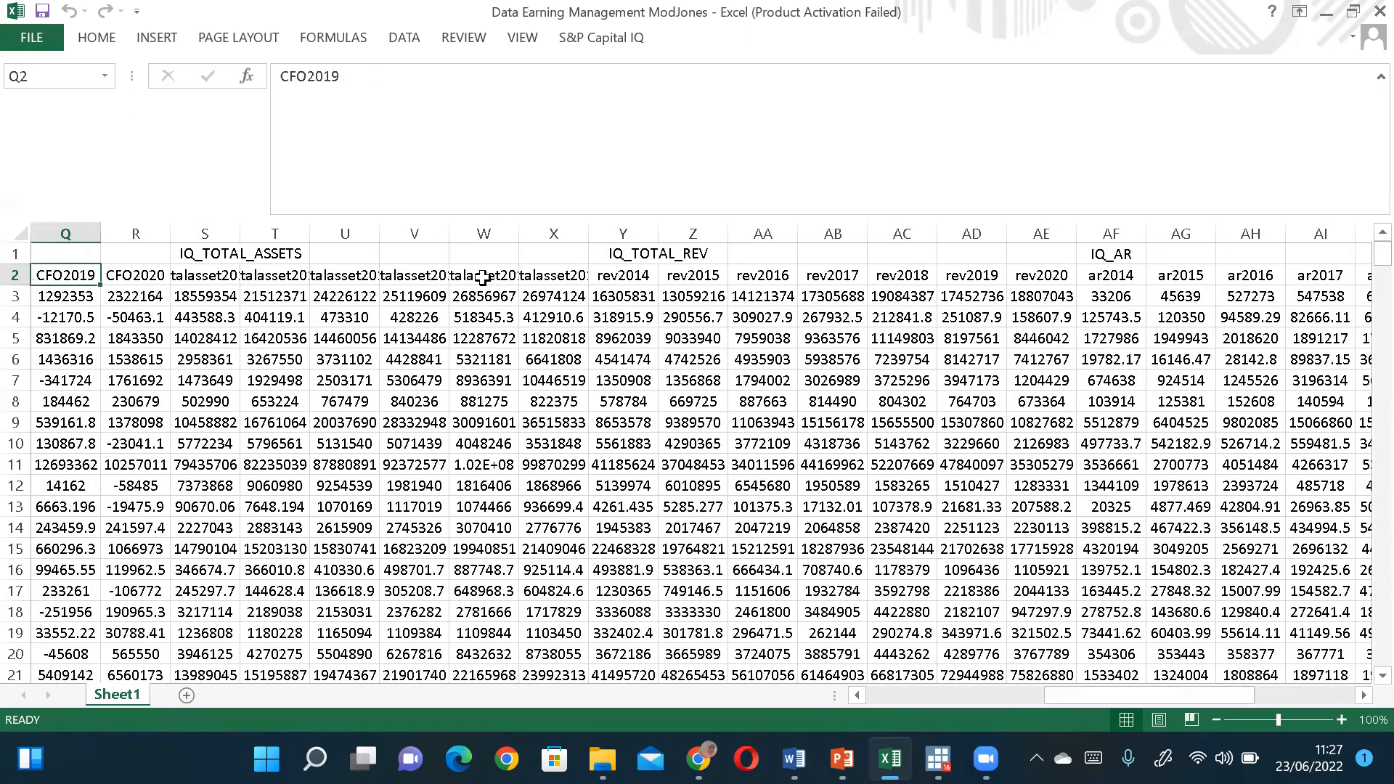
pyautogui.press('Left')
pyautogui.press('Left')
pyautogui.press('Left')
pyautogui.press('Left')
pyautogui.press('Left')
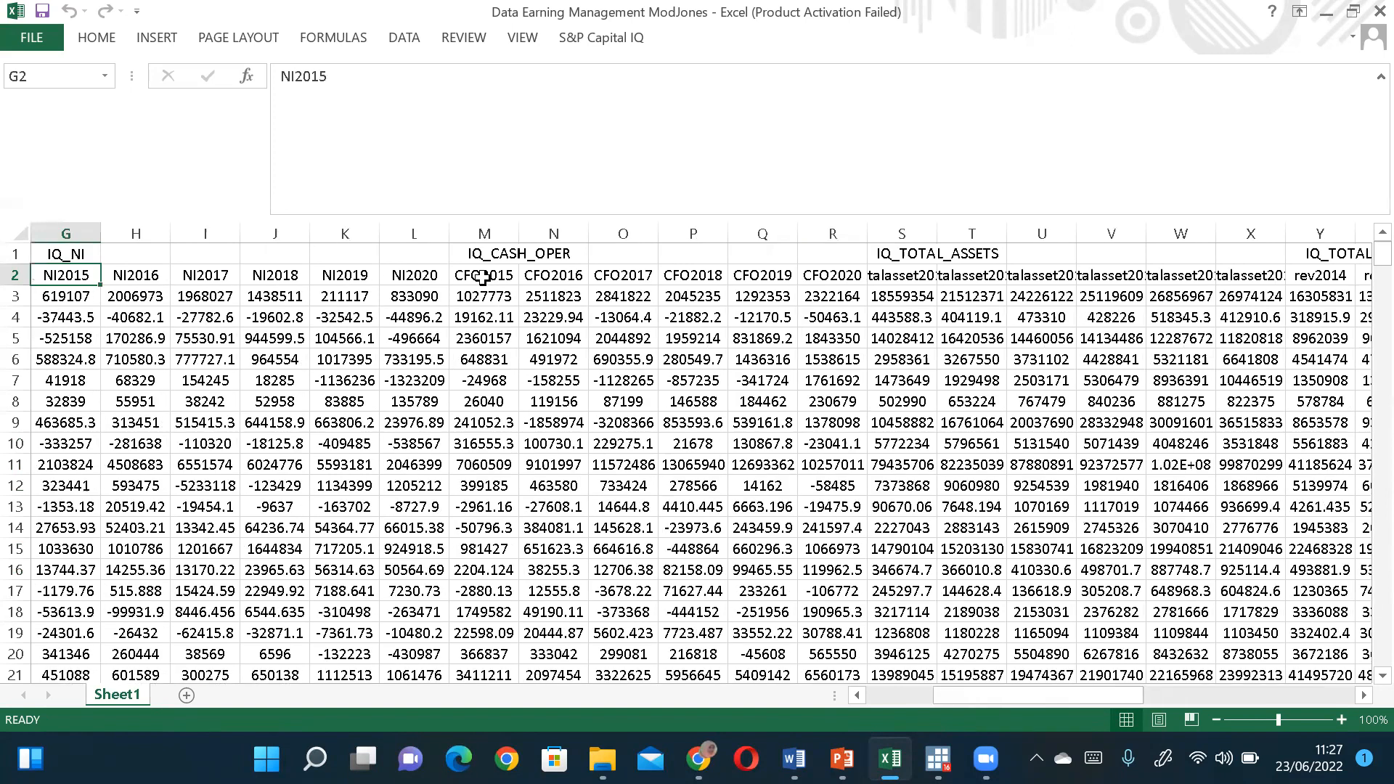
# Check which years the net income headers in row 2 cover, from NI2015 to NI2020
pyautogui.press('Right')
pyautogui.press('Right')
pyautogui.press('Right')
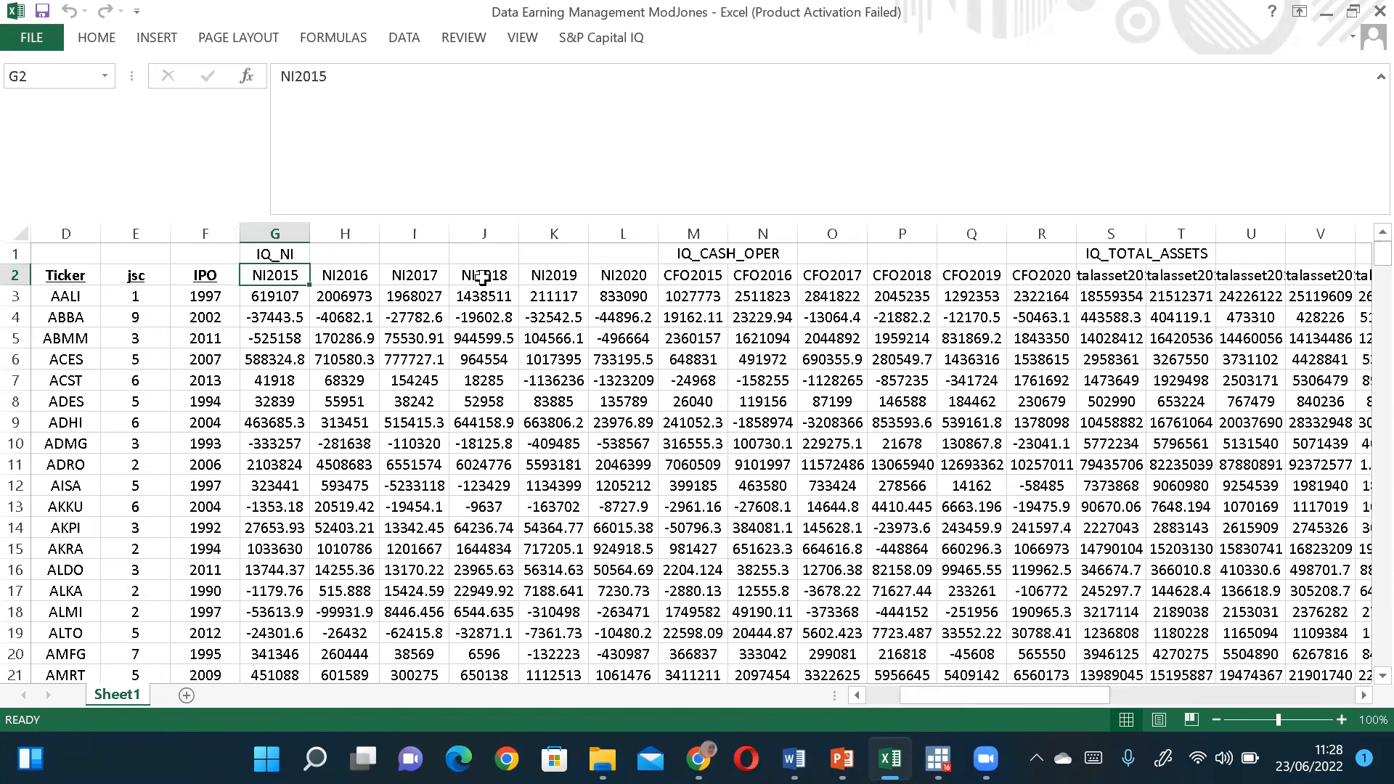
pyautogui.press('Right')
pyautogui.press('Right')
pyautogui.press('Right')
pyautogui.press('Right')
pyautogui.press('Right')
pyautogui.press('Right')
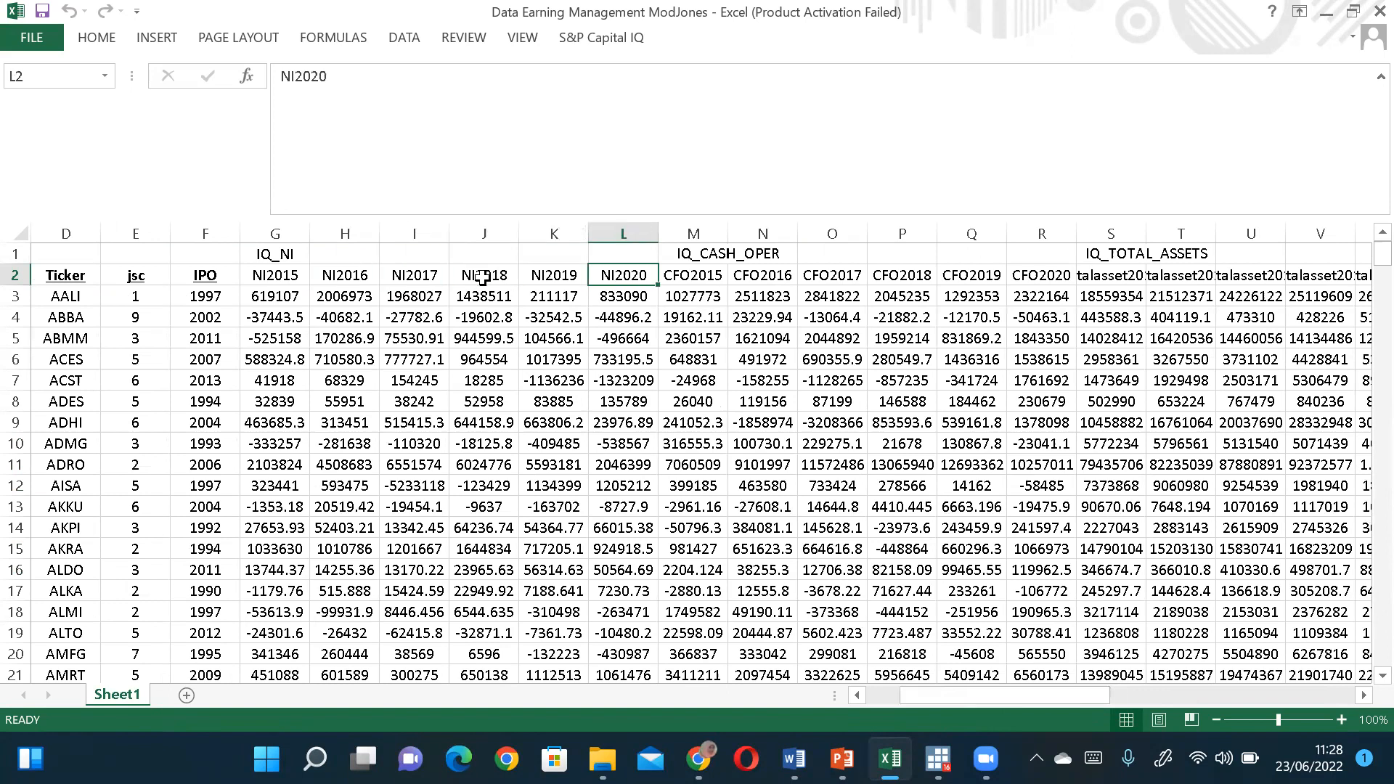
pyautogui.press('Left')
pyautogui.press('Left')
pyautogui.press('Left')
pyautogui.press('Left')
pyautogui.press('Left')
pyautogui.press('Left')
pyautogui.press('Left')
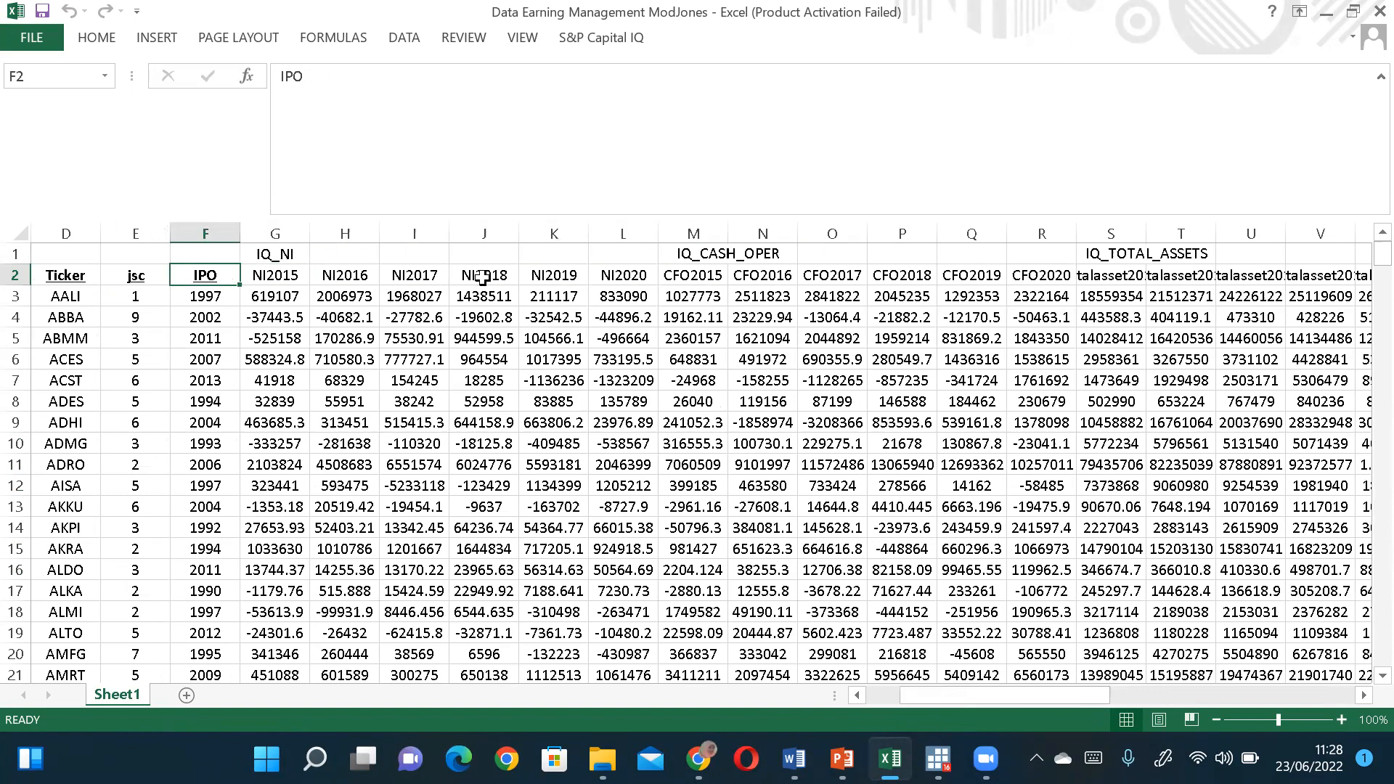
pyautogui.press('Right')
pyautogui.press('Right')
pyautogui.press('Left')
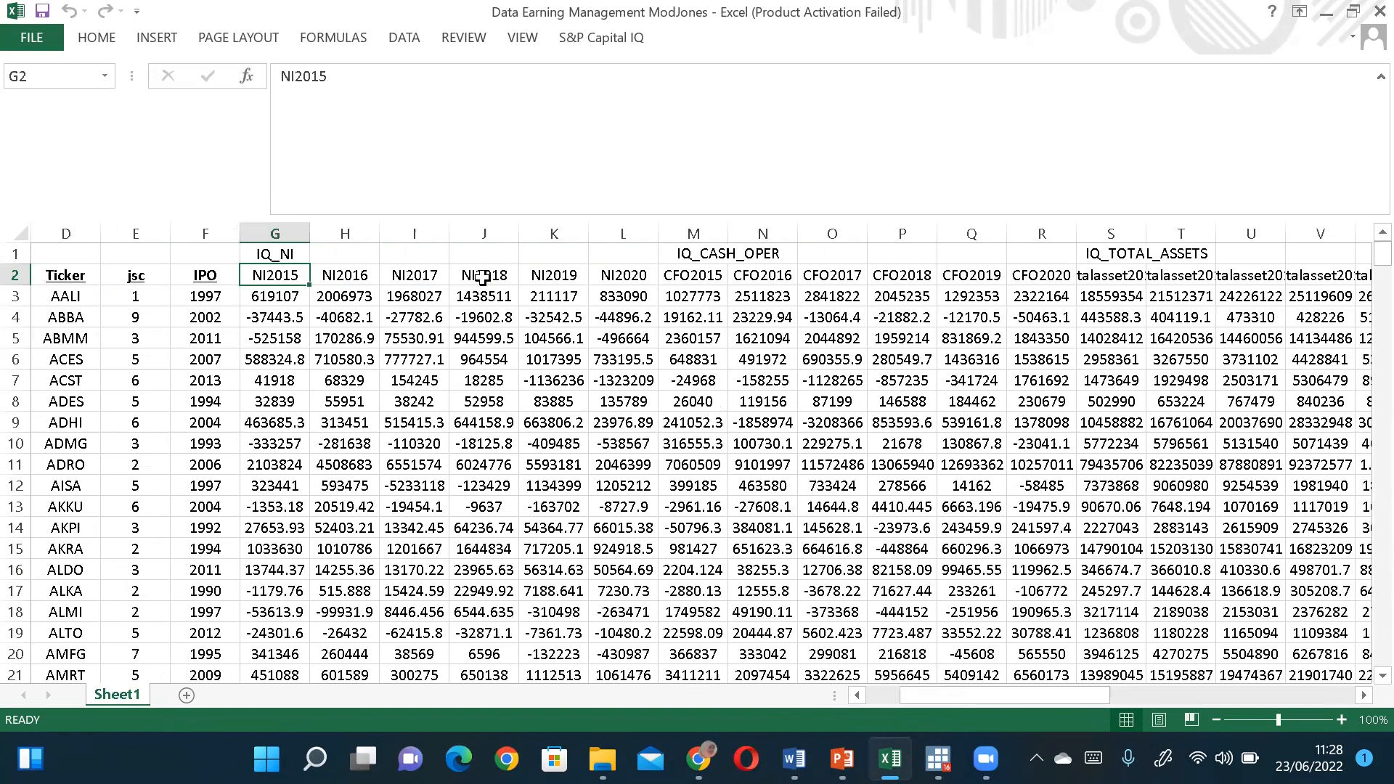
# Read across the remaining net income headers and the operating cash flow headers up to CFO2020
pyautogui.press('Right')
pyautogui.press('Right')
pyautogui.press('Right')
pyautogui.press('Right')
pyautogui.press('Right')
pyautogui.press('Right')
pyautogui.press('Right')
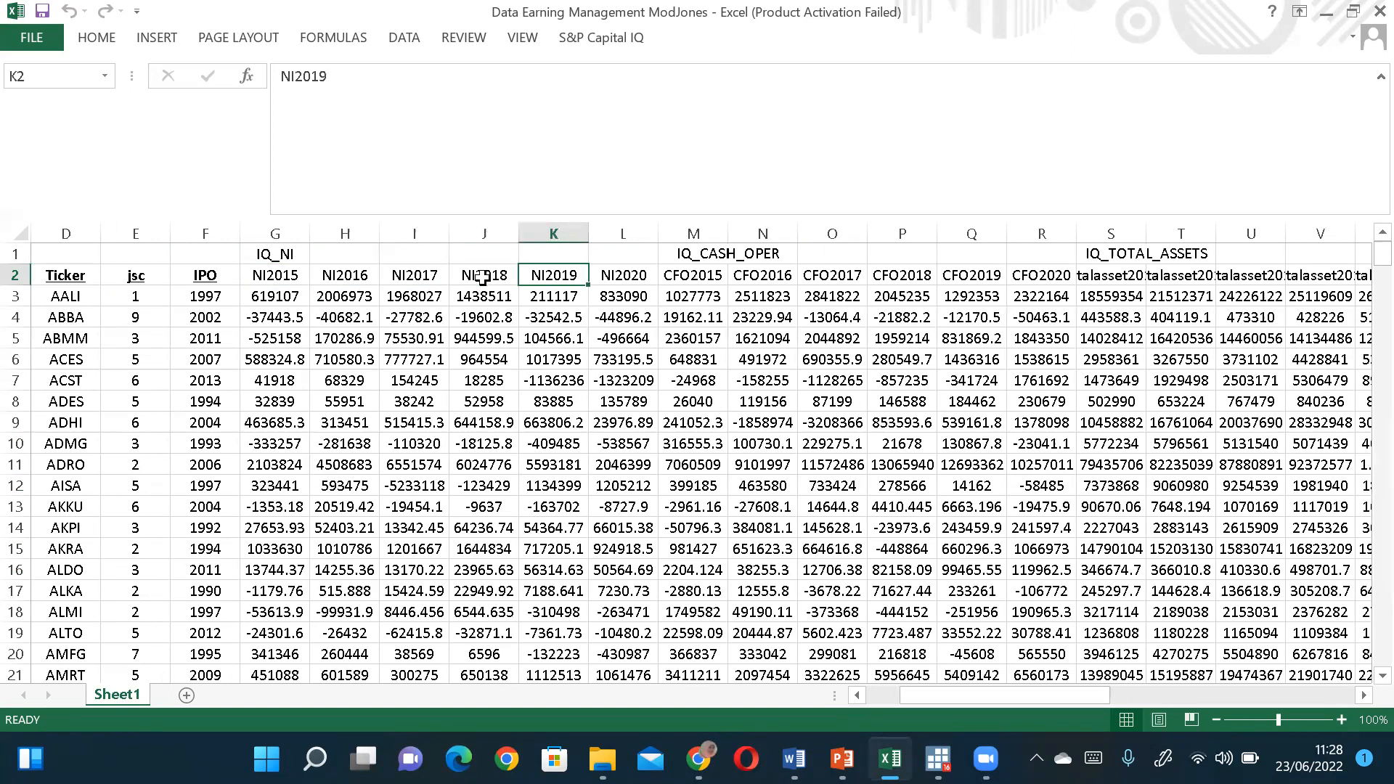
pyautogui.press('Right')
pyautogui.press('Right')
pyautogui.press('Right')
pyautogui.press('Right')
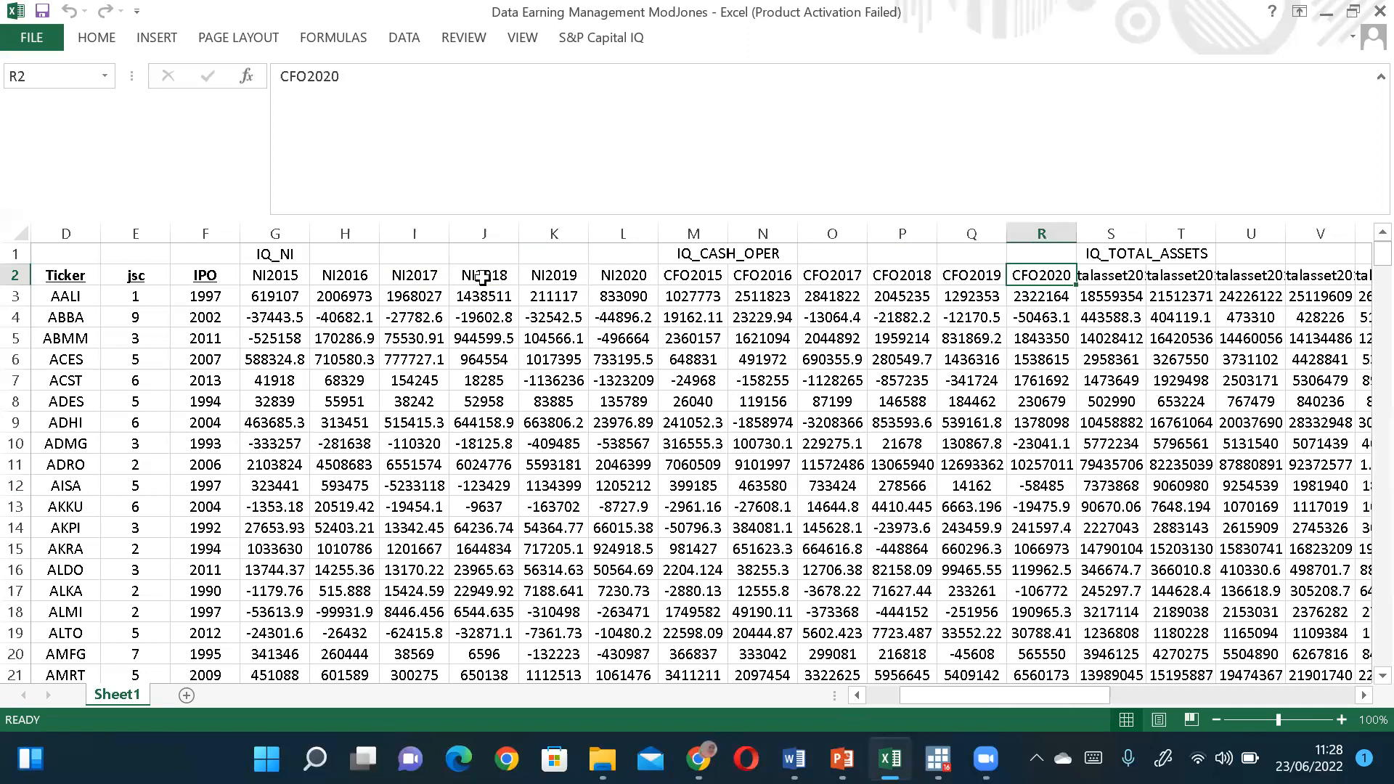
# Check which years the total asset headers in row 2 cover, from totalasset2014 to totalasset2019
pyautogui.press('Right')
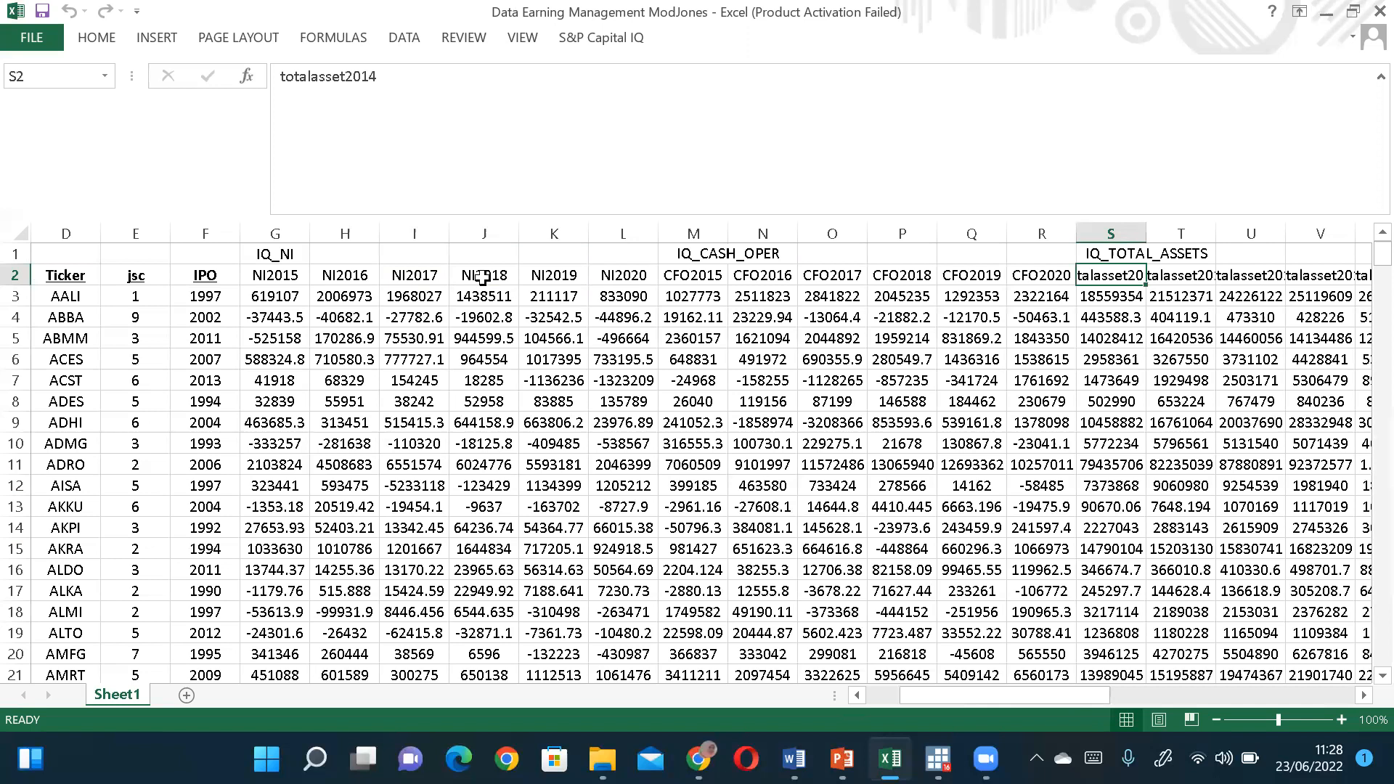
pyautogui.press('Right')
pyautogui.press('Right')
pyautogui.press('Right')
pyautogui.press('Right')
pyautogui.press('Right')
pyautogui.press('Right')
pyautogui.press('Right')
pyautogui.press('Right')
pyautogui.press('Right')
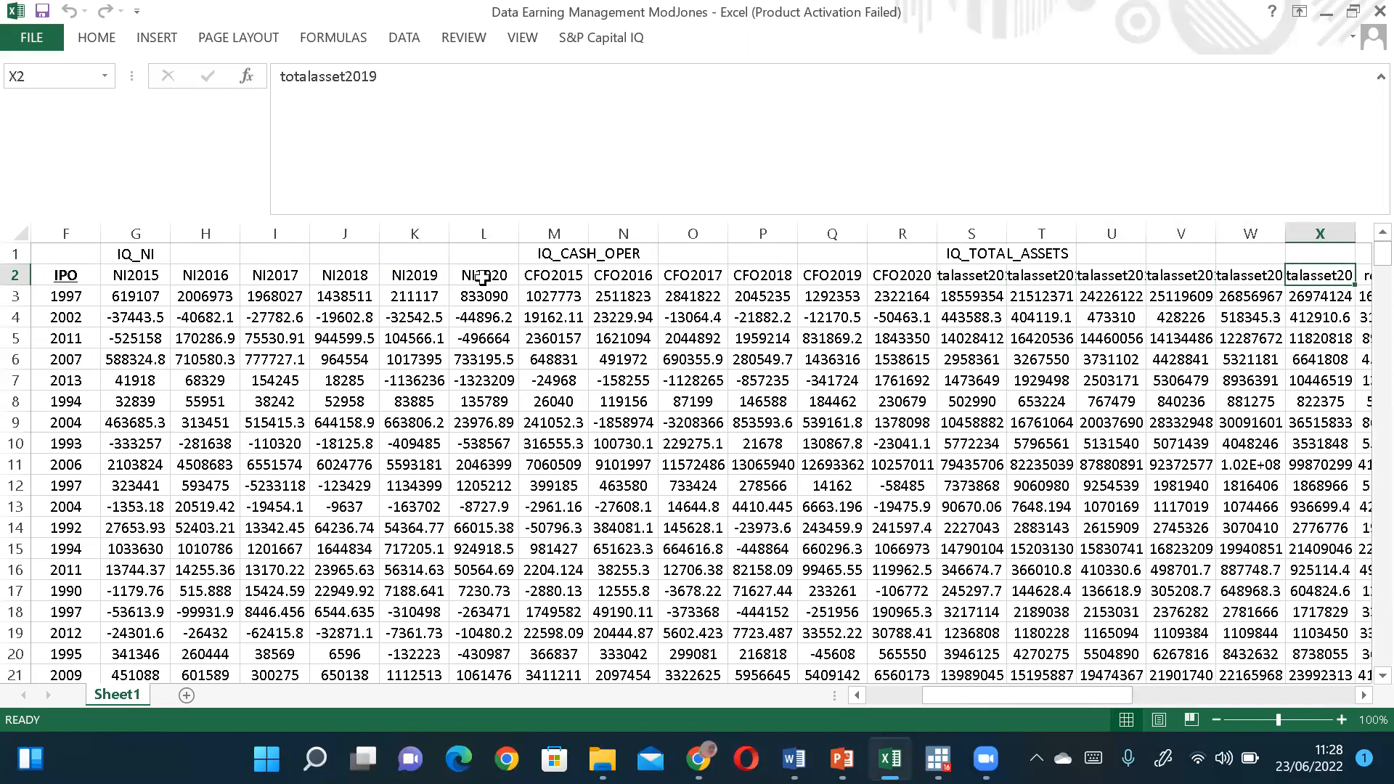
pyautogui.press('Left')
pyautogui.press('Left')
pyautogui.press('Left')
pyautogui.press('Left')
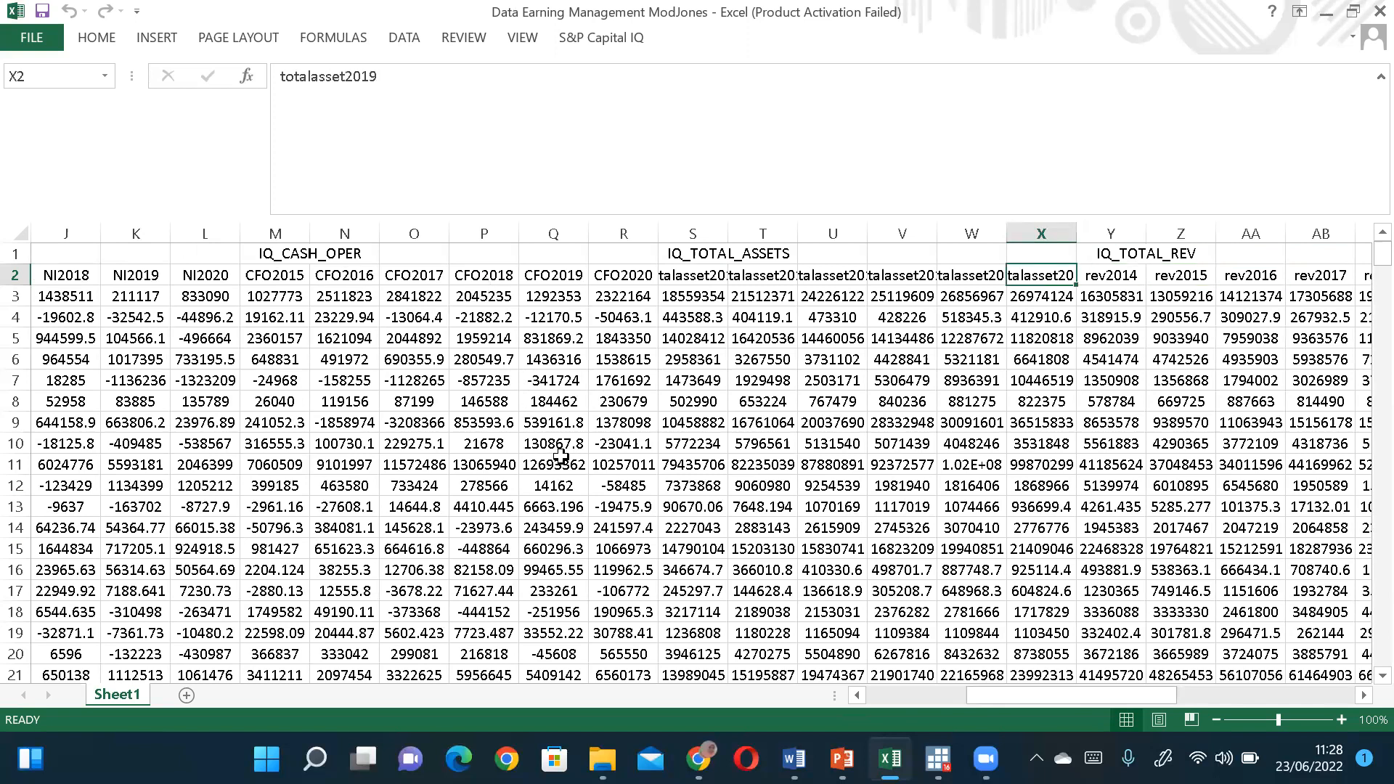
# Copy the whole data range A2:AR337 of Sheet1, including the header row with the variable names
pyautogui.moveTo(1013, 697); pyautogui.dragTo(876, 688)
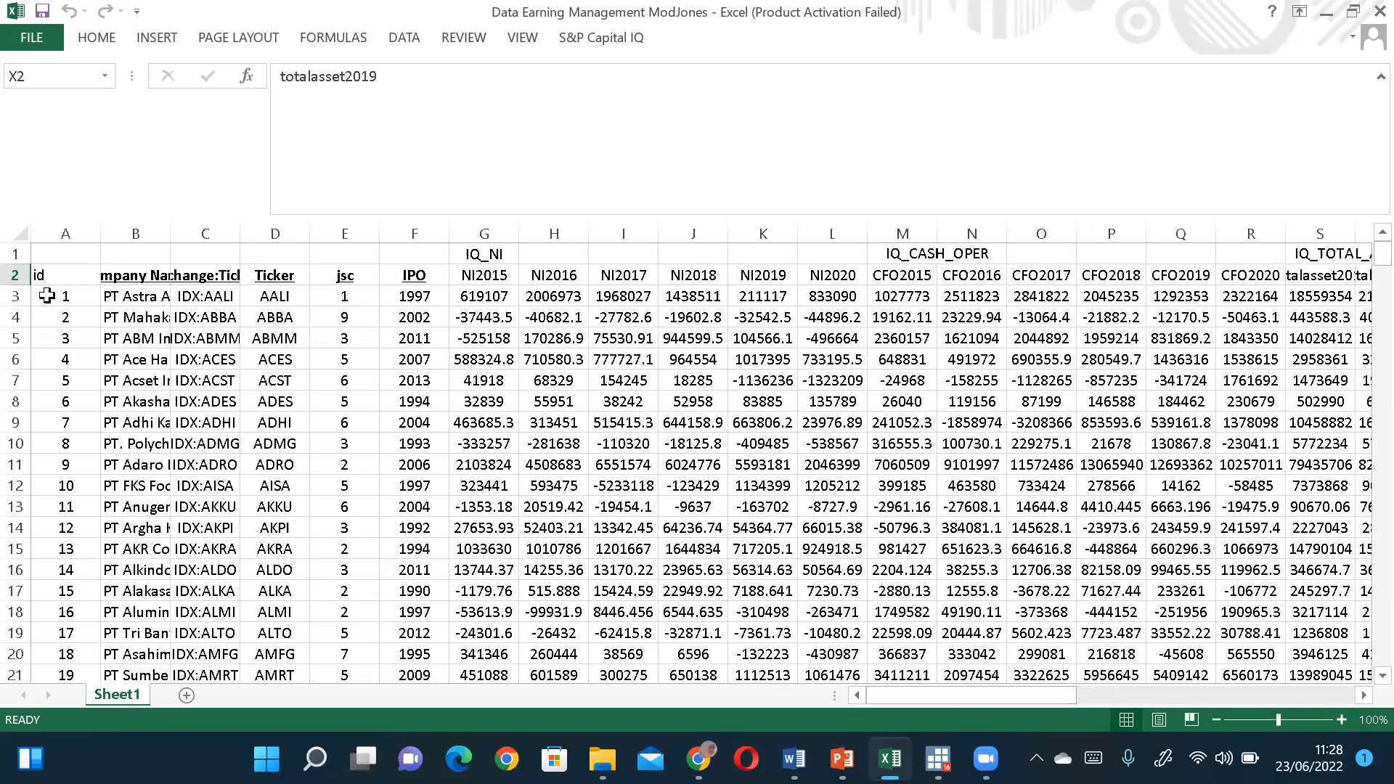
pyautogui.moveTo(37, 281); pyautogui.dragTo(1262, 449)
pyautogui.hotkey('ctrl', 'c')
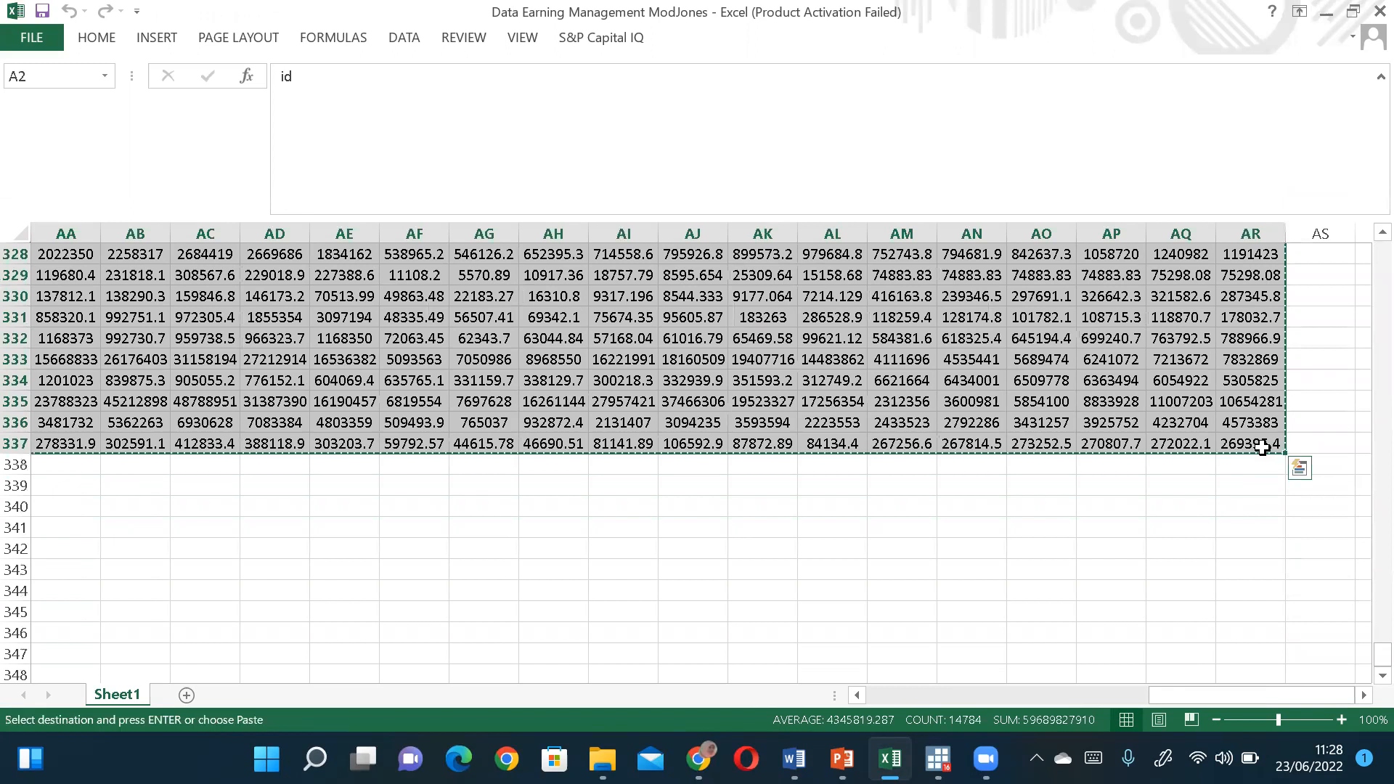
# Switch to Stata and paste the copied data into the Data Editor in edit mode, treating the first row as variable names
pyautogui.moveTo(938, 758)
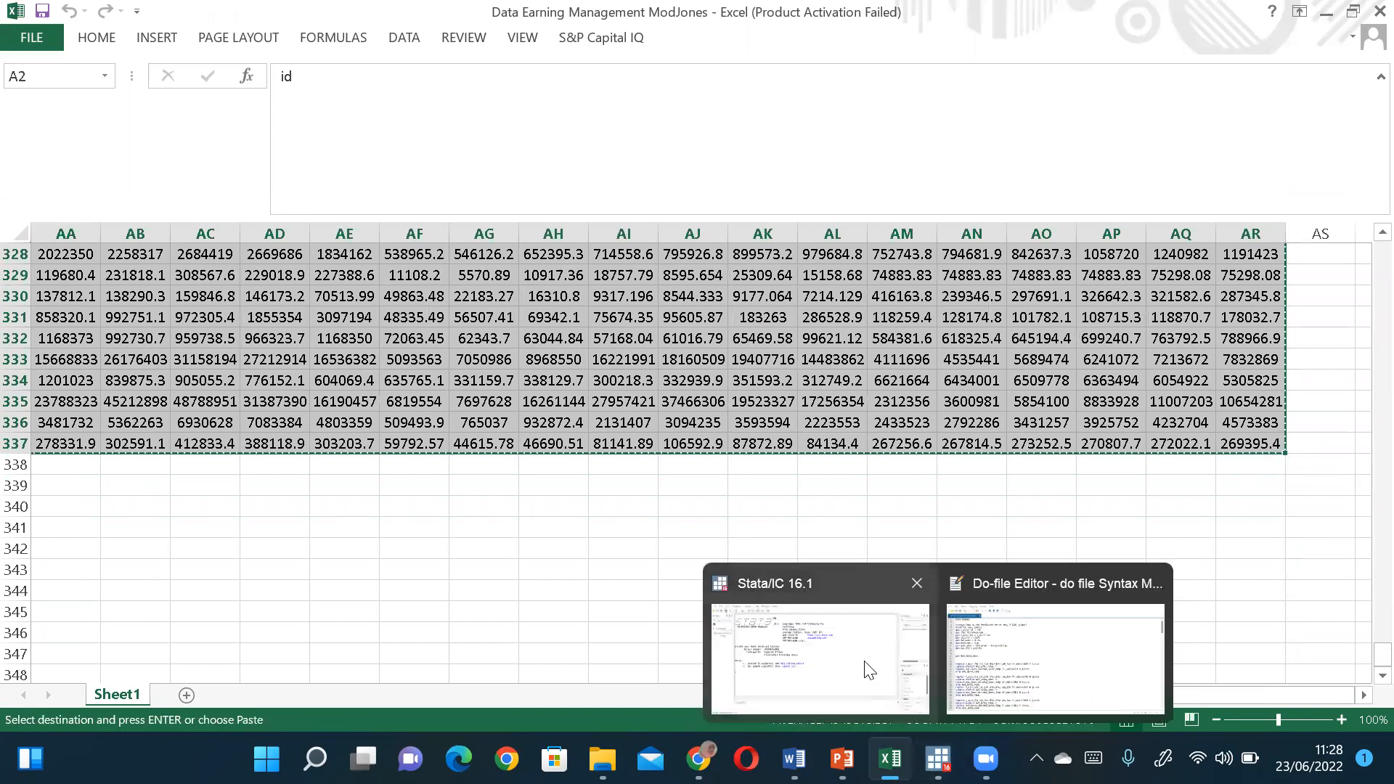
pyautogui.click(915, 705)
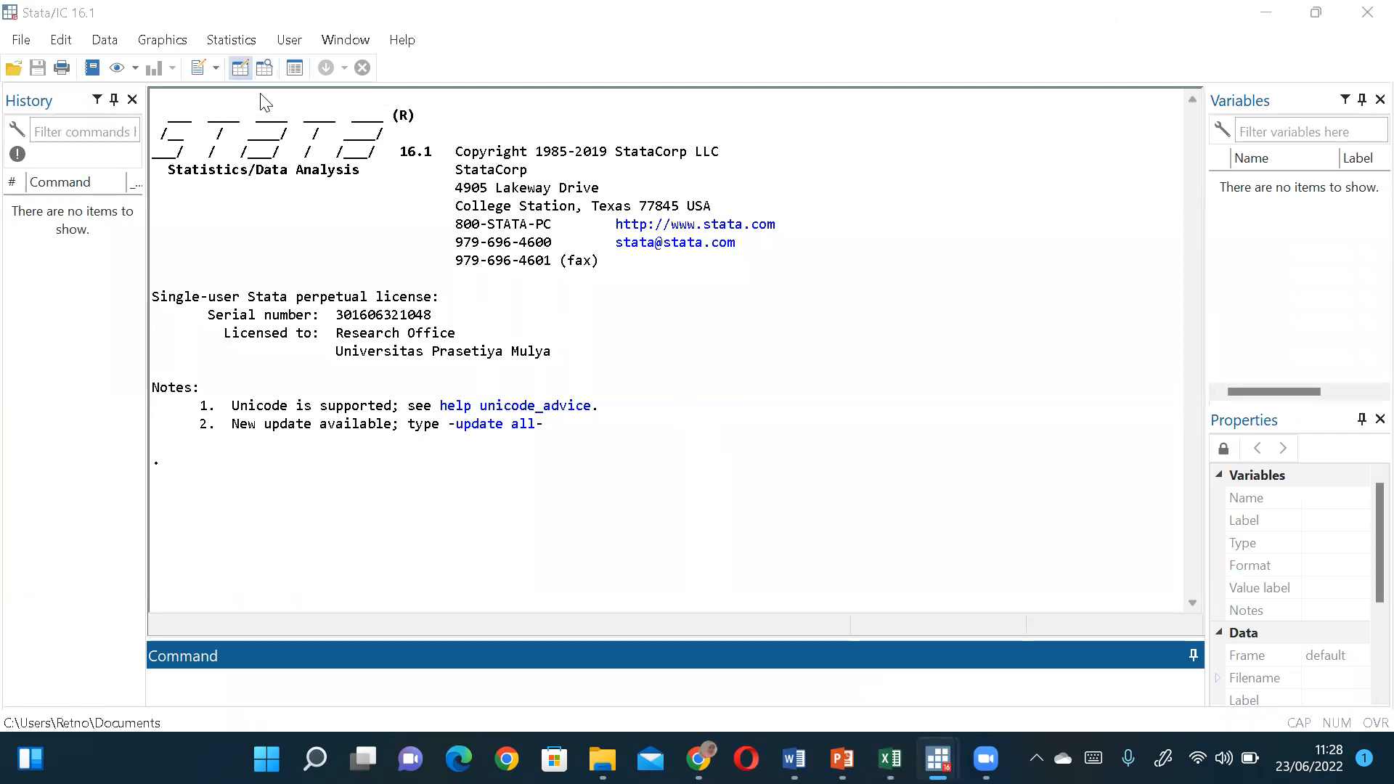
pyautogui.hotkey('ctrl', 'v')
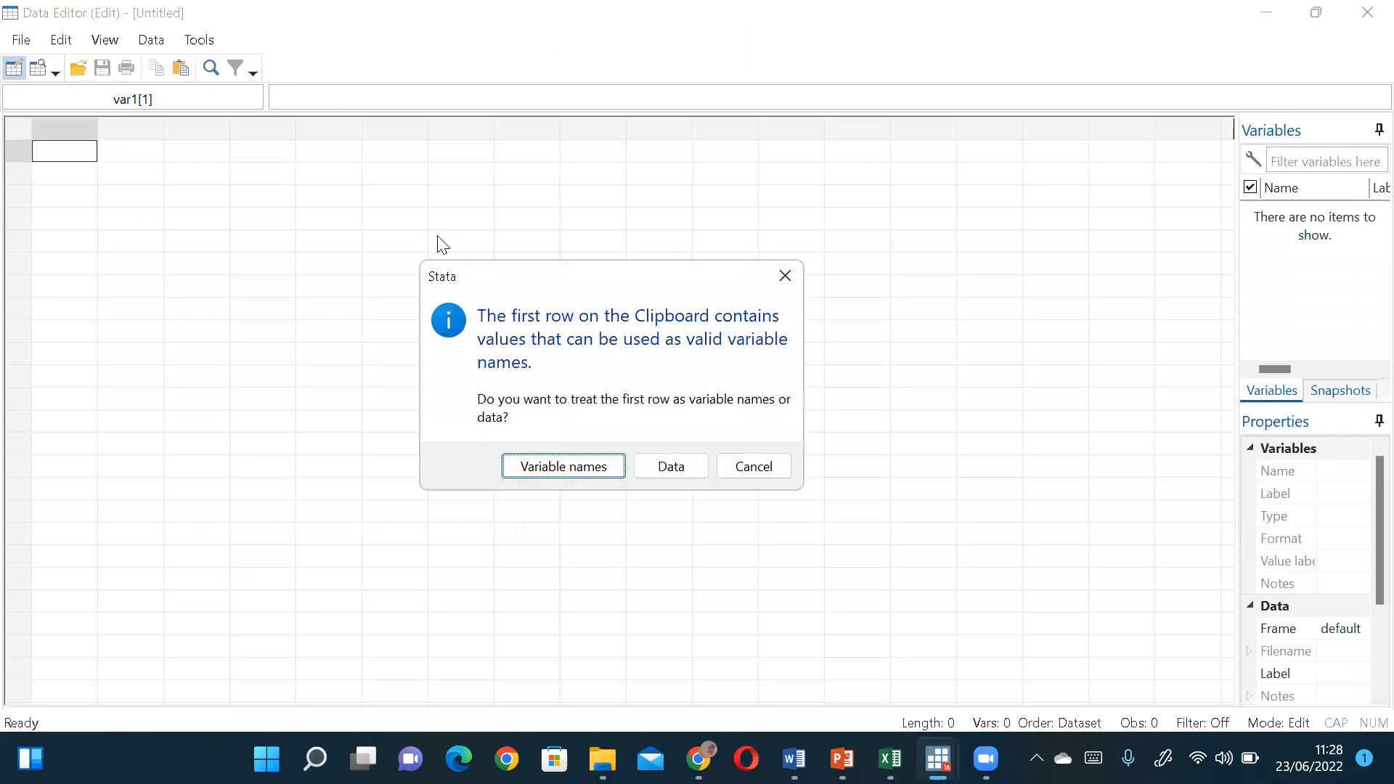
pyautogui.click(565, 471)
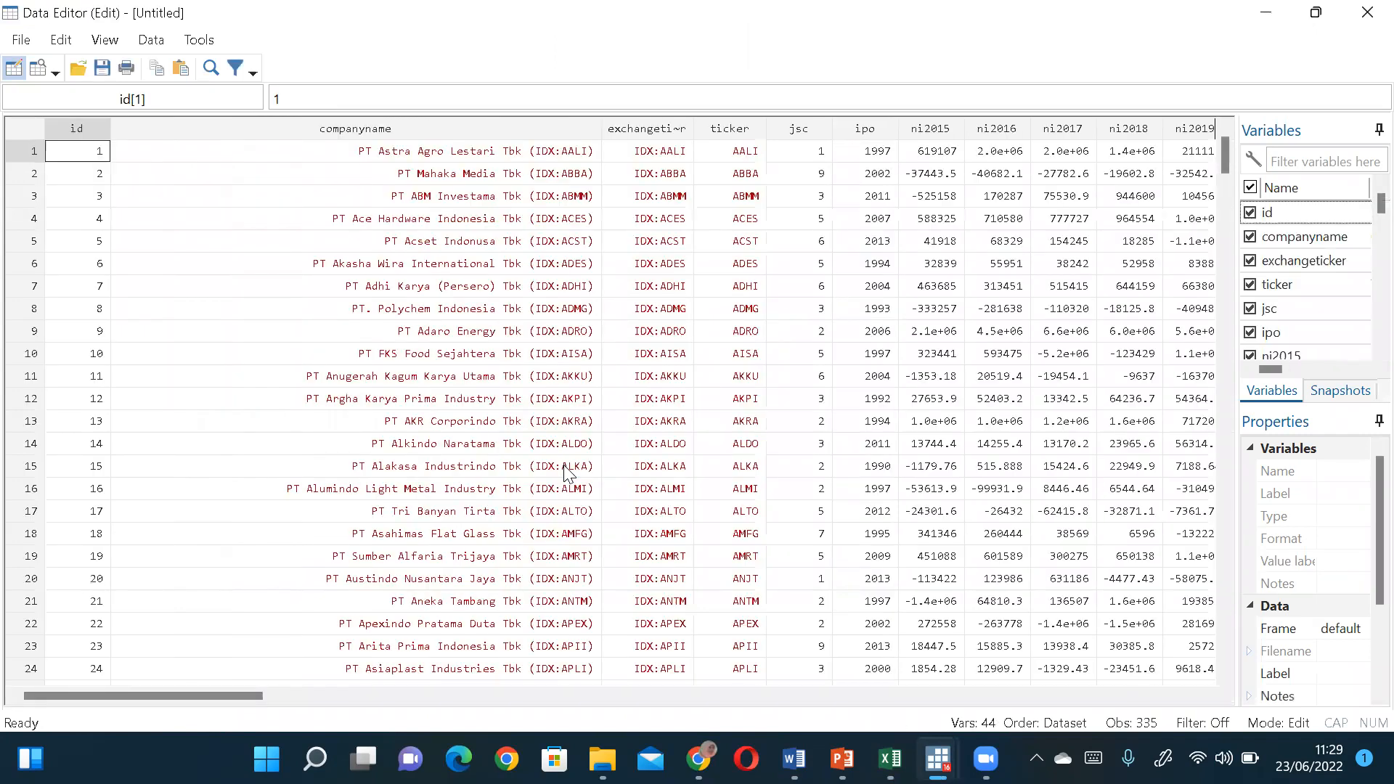
pyautogui.moveTo(213, 693); pyautogui.dragTo(58, 678)
# Copy line 3 of the do file Syntax Modified Jones and run it in Stata: reshape long ni cfo totalasset rev ar ppe, i (id) j(year)
pyautogui.moveTo(938, 759)
pyautogui.click(933, 686)
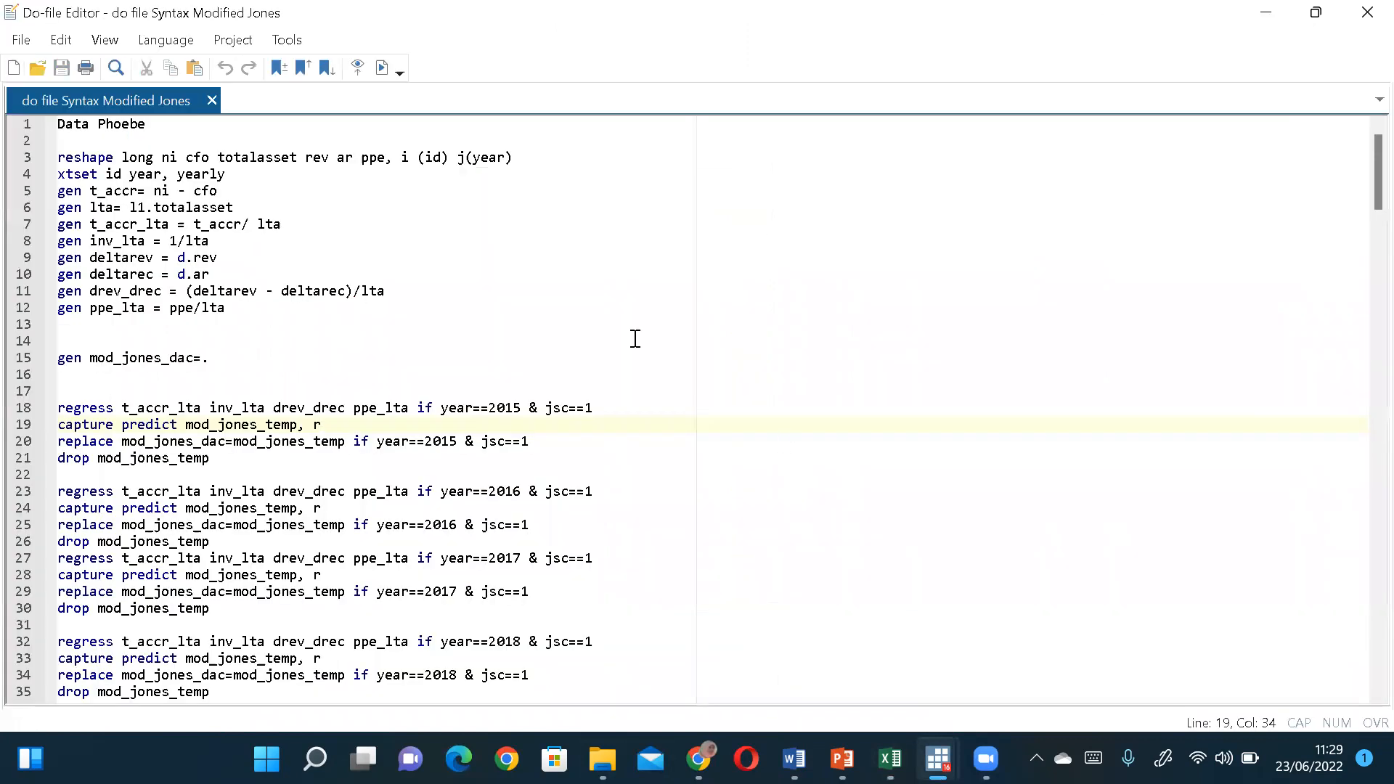
pyautogui.moveTo(528, 147); pyautogui.dragTo(62, 161)
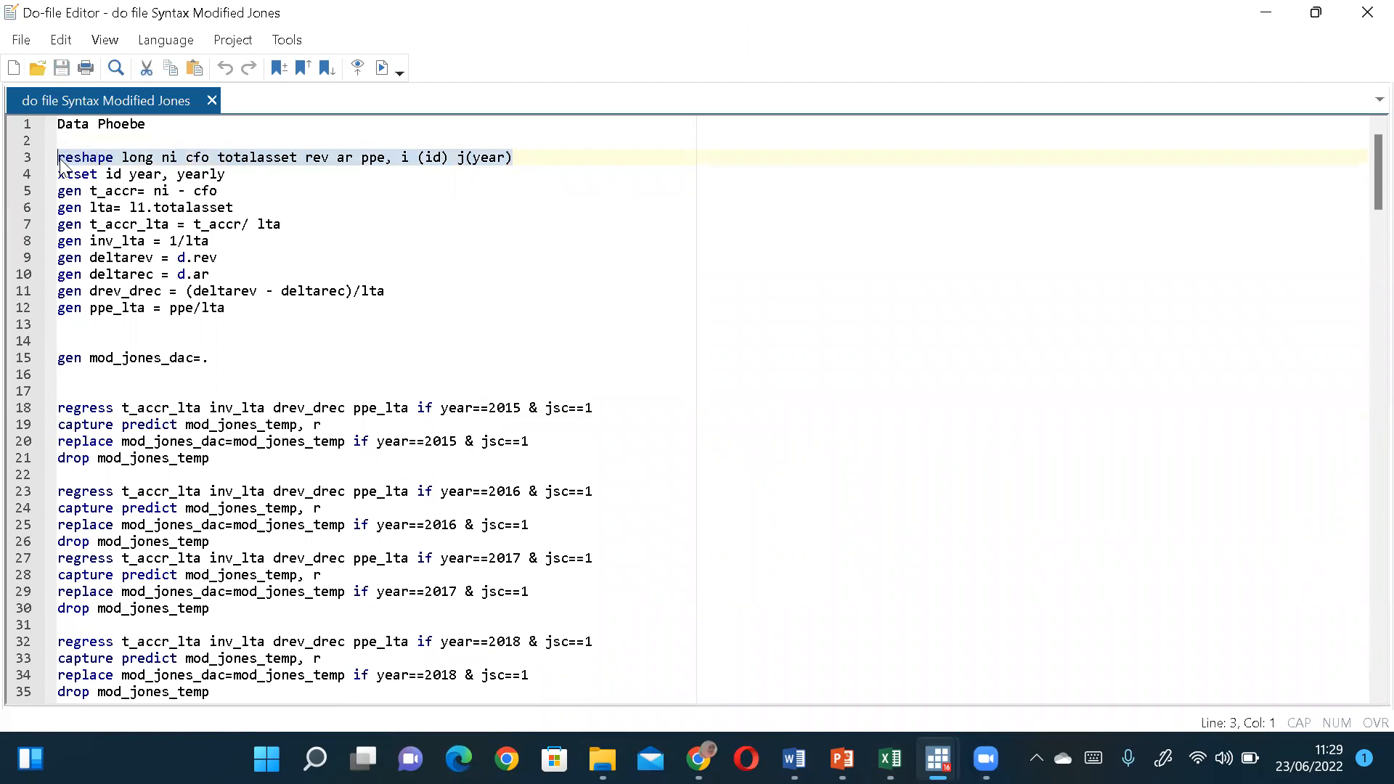
pyautogui.moveTo(937, 759)
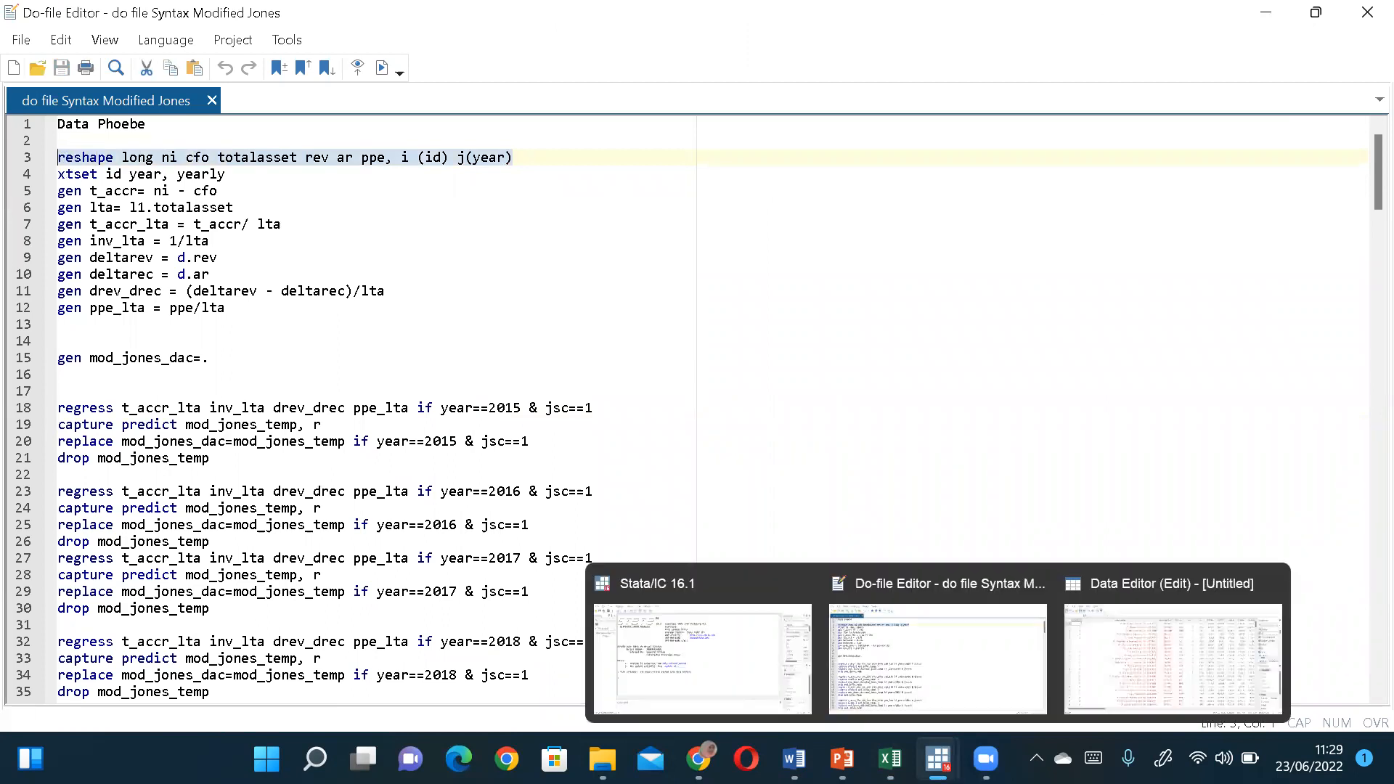
pyautogui.click(734, 650)
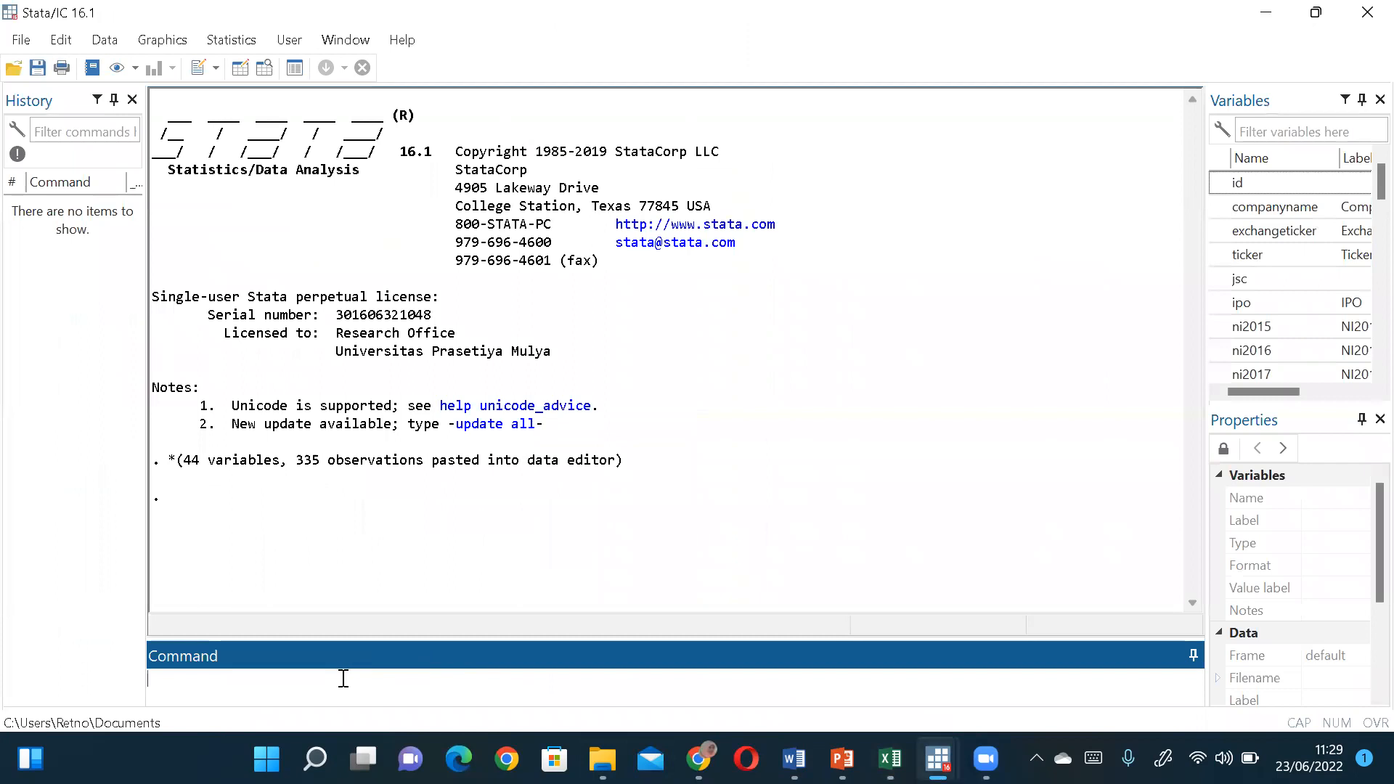
pyautogui.hotkey('ctrl', 'v')
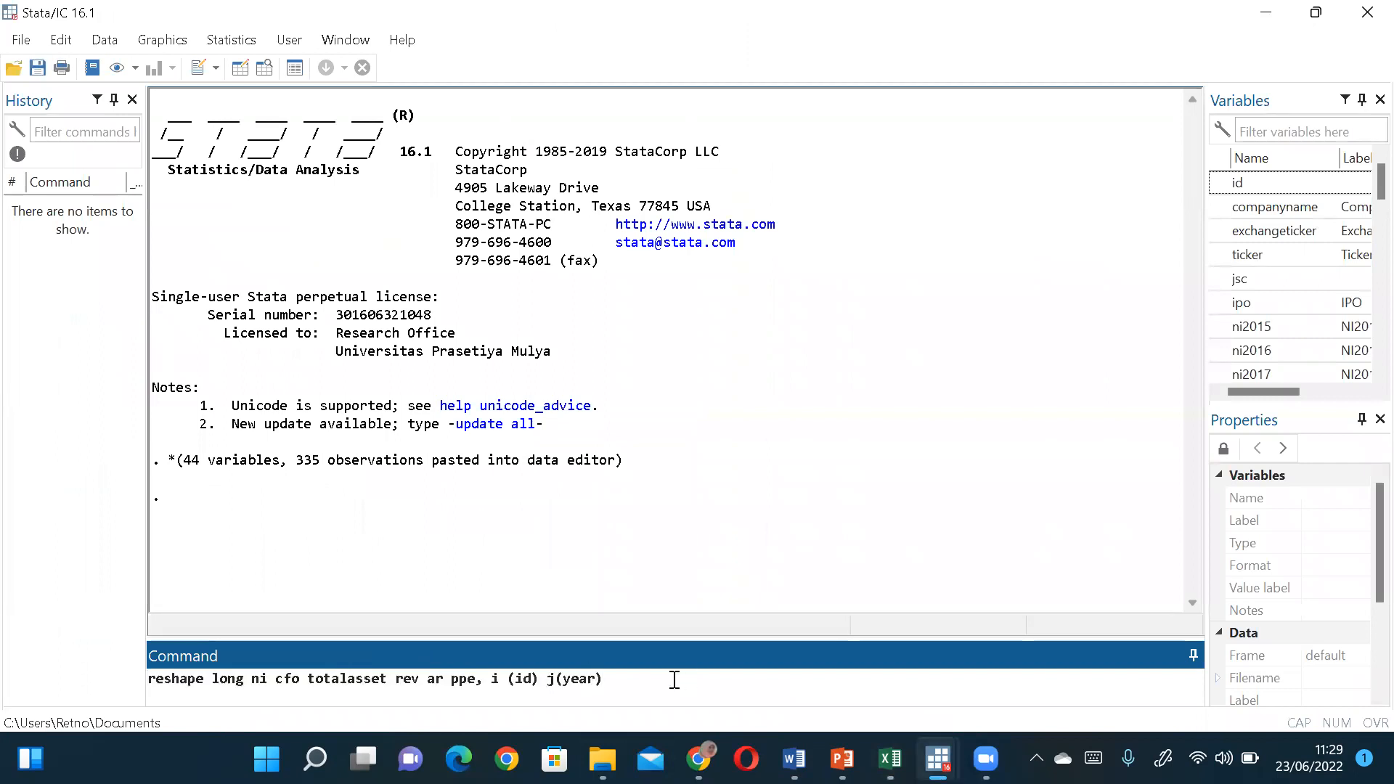
pyautogui.press('Return')
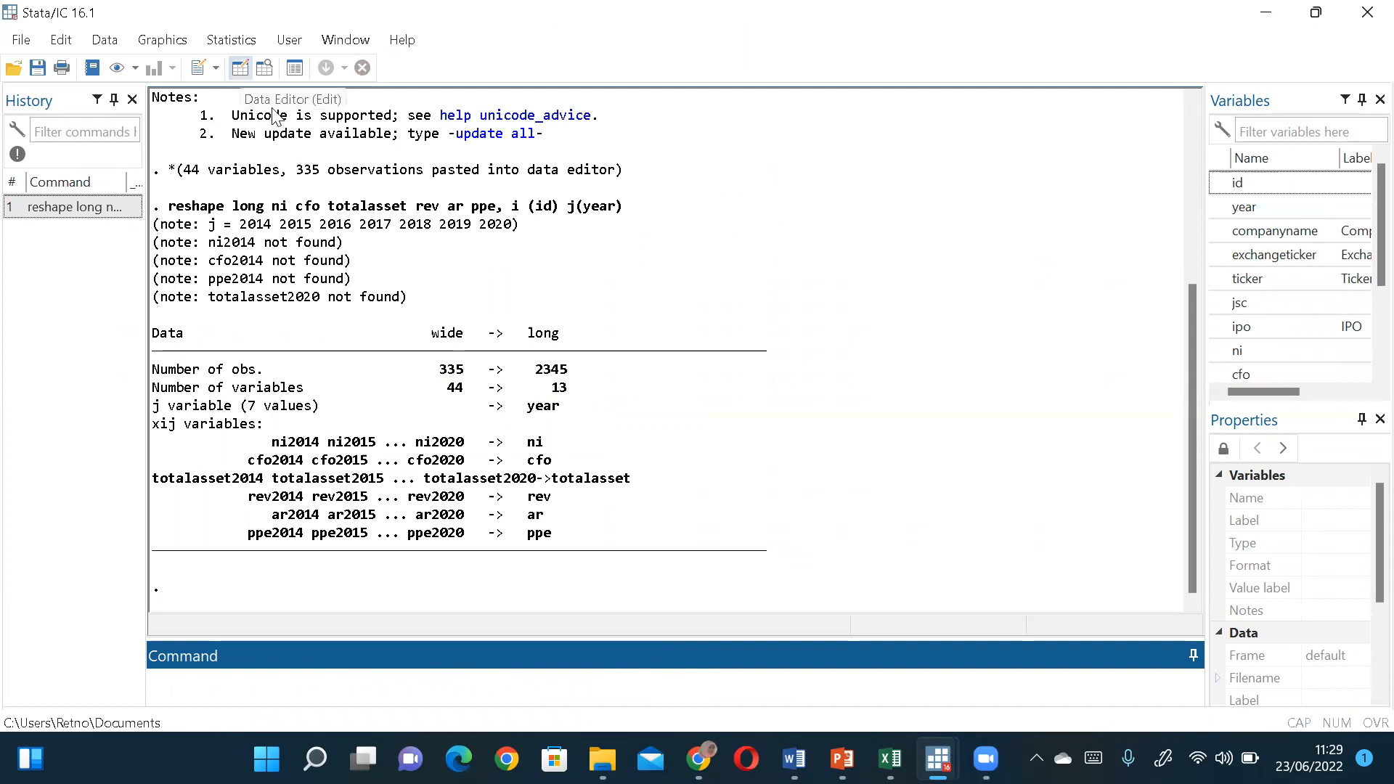
# Open the reshaped dataset in the Data Editor and examine the long-format columns from ni to totalasset
pyautogui.click(240, 67)
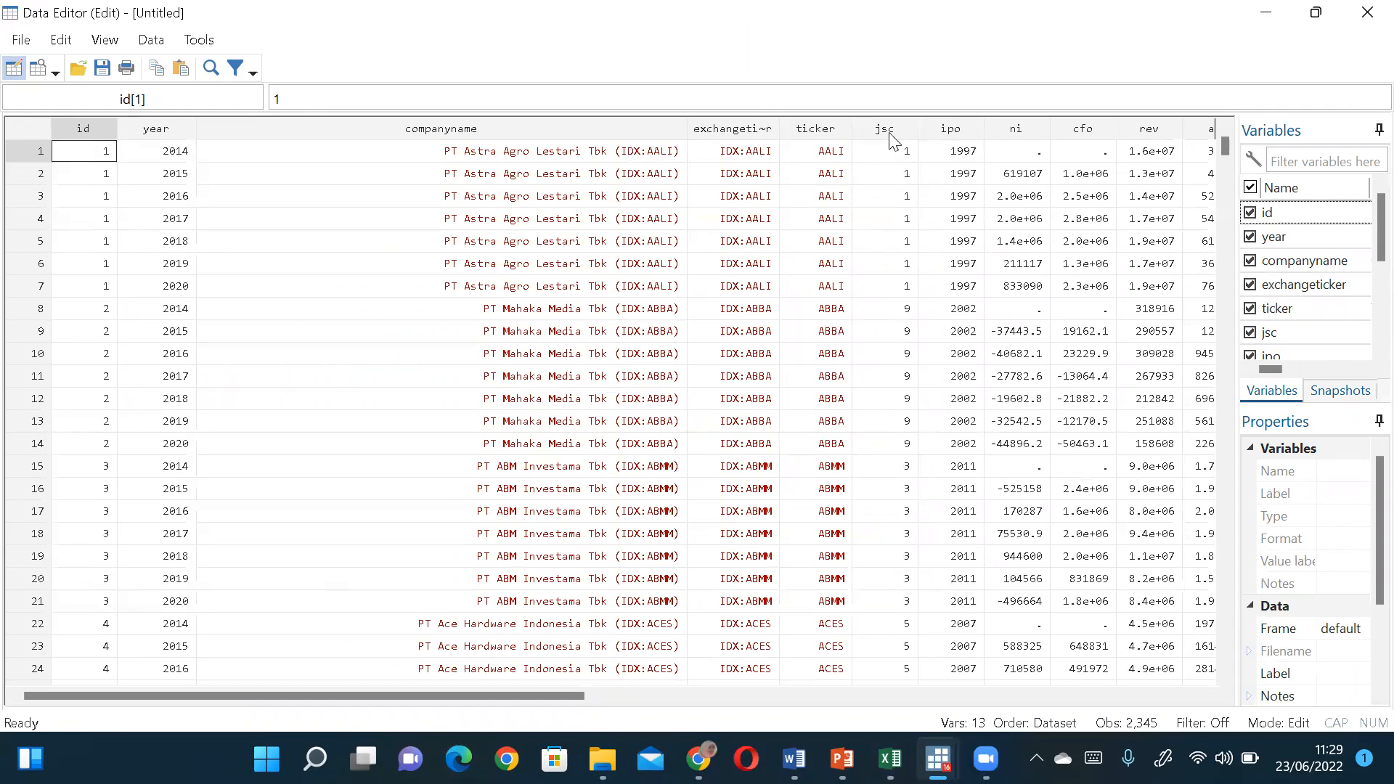
pyautogui.click(1027, 136)
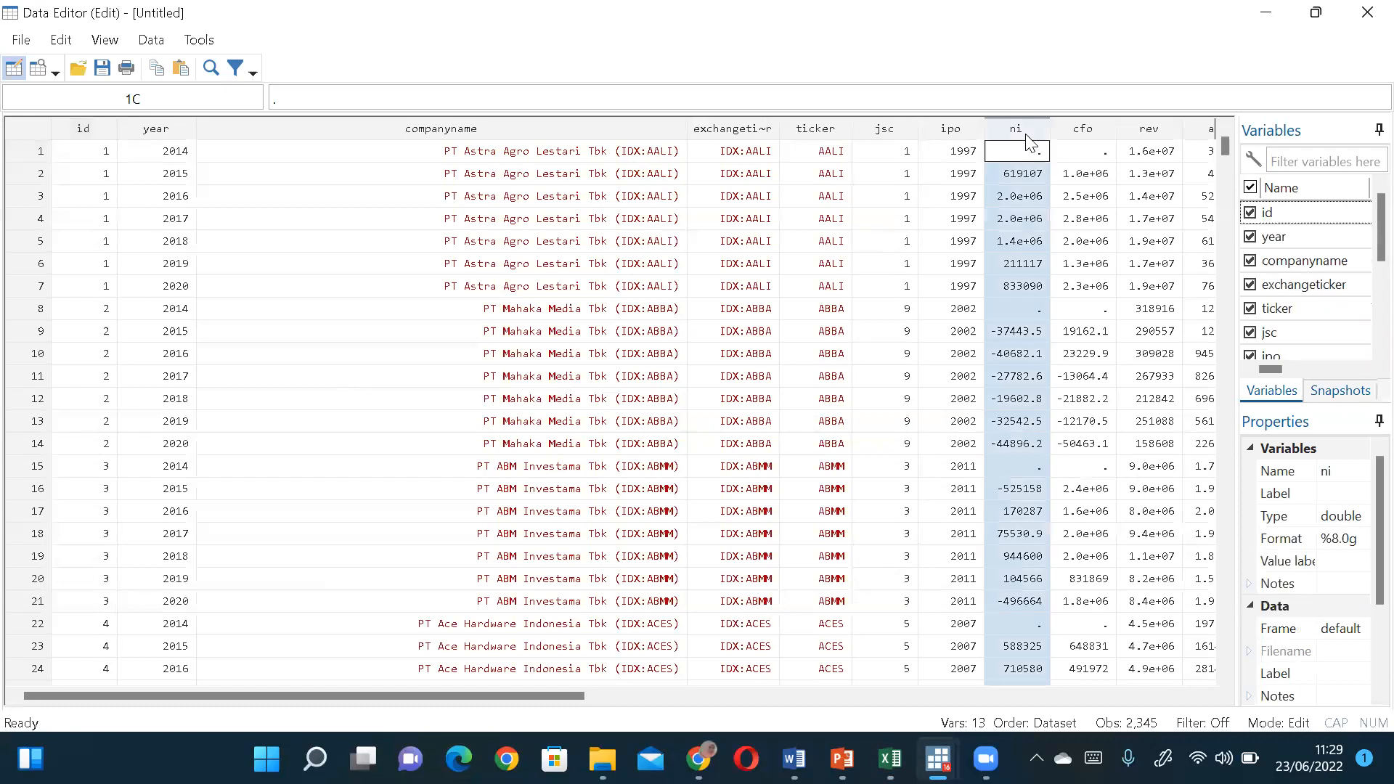
pyautogui.press('Right')
pyautogui.press('Right')
pyautogui.press('Right')
pyautogui.press('Right')
pyautogui.press('Right')
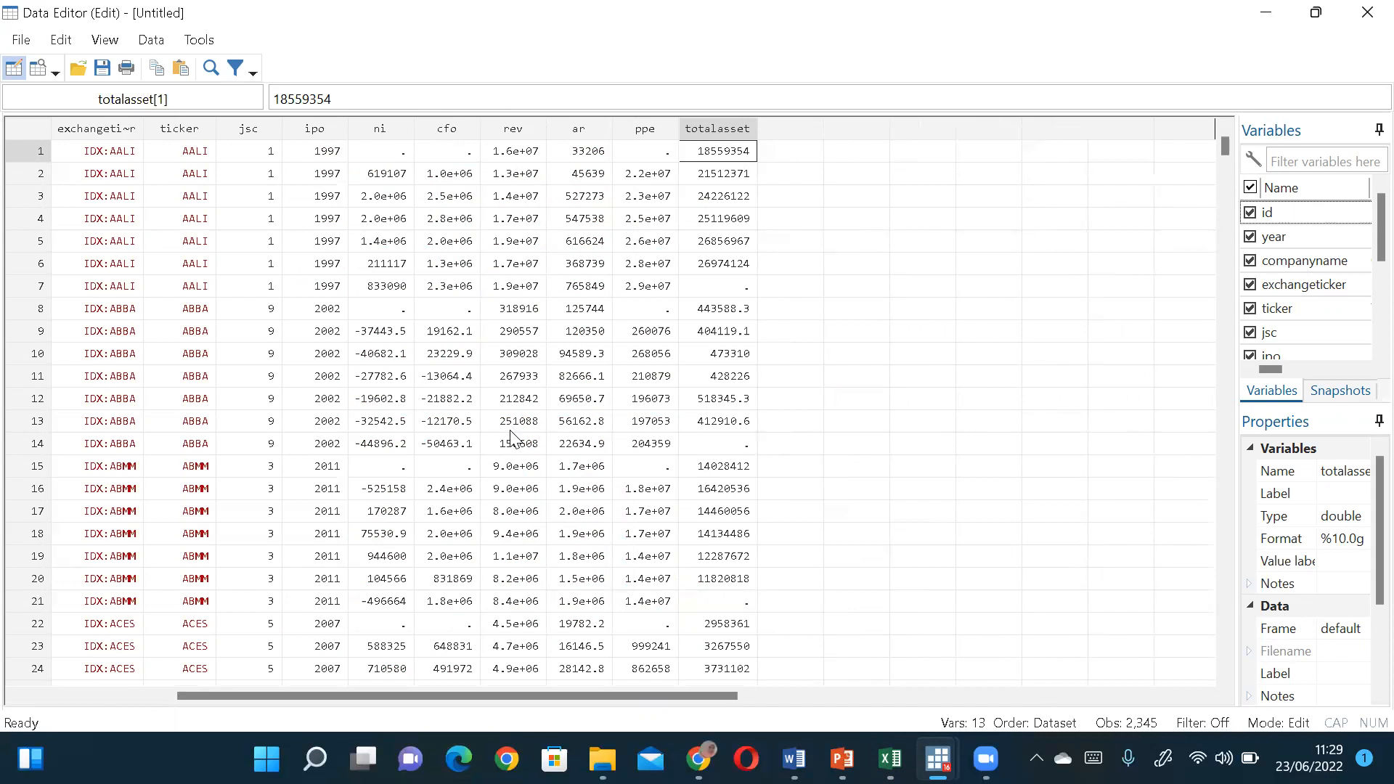
# View the id, year and companyname columns of the reshaped data, and switch to Word to review the Modified Jones formula
pyautogui.moveTo(453, 695); pyautogui.dragTo(269, 681)
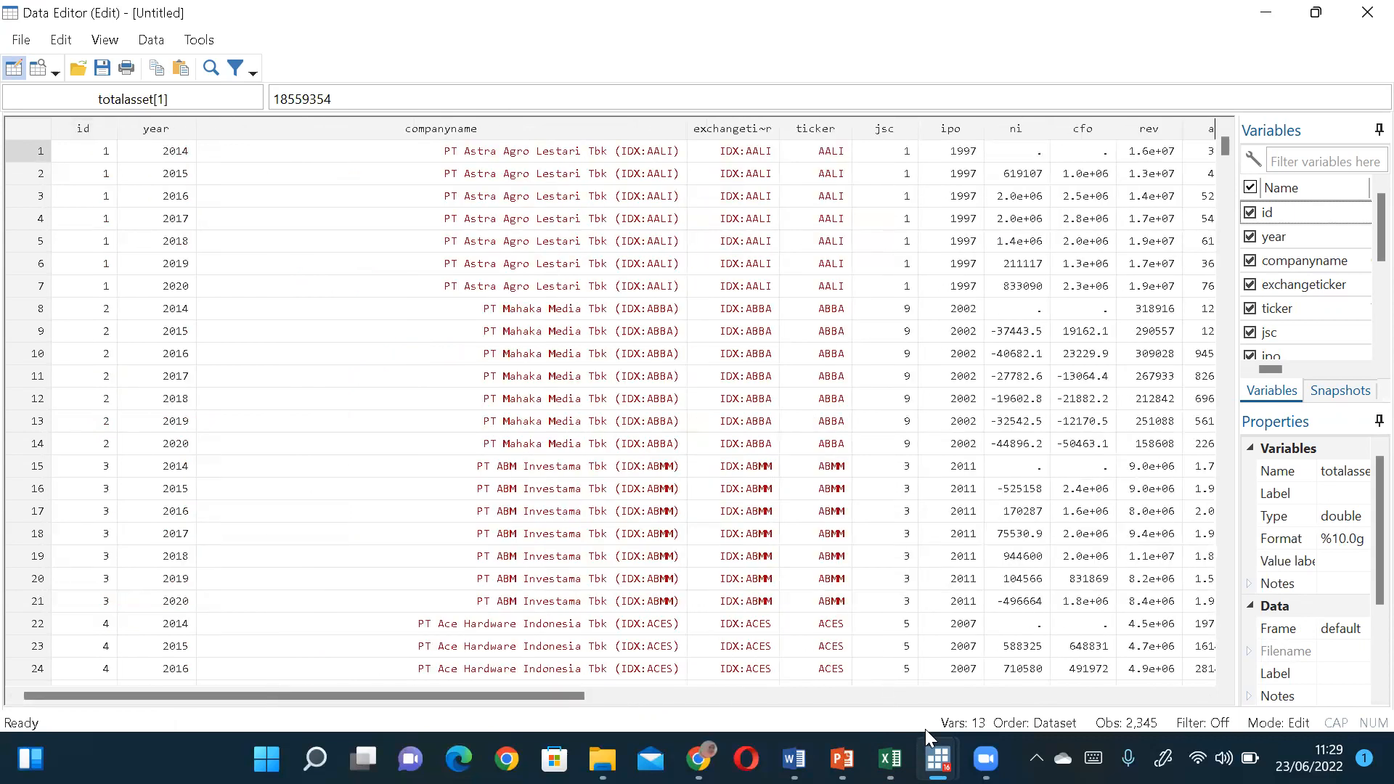
pyautogui.moveTo(794, 759)
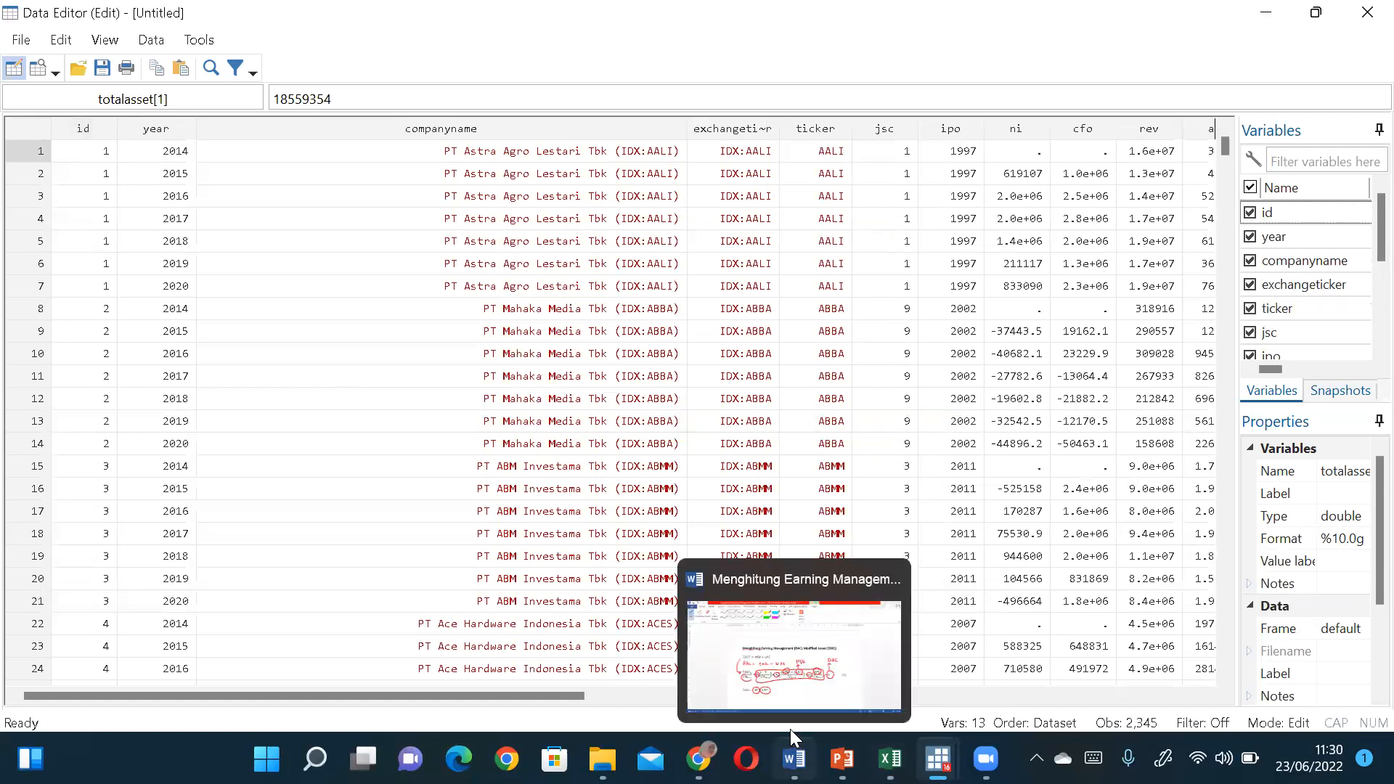
pyautogui.click(793, 647)
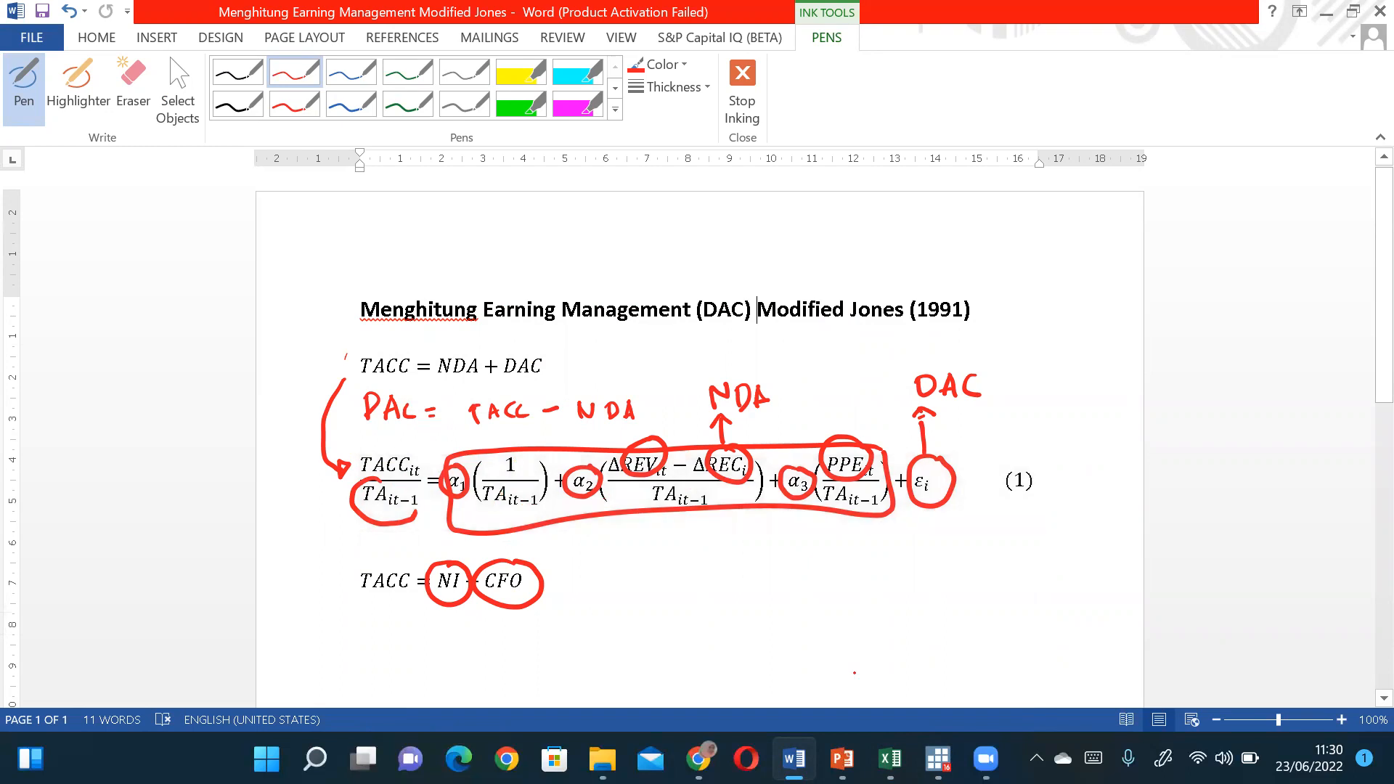
# Copy line 4 of the do file in Stata and run it to declare the panel: xtset id year, yearly
pyautogui.moveTo(938, 758)
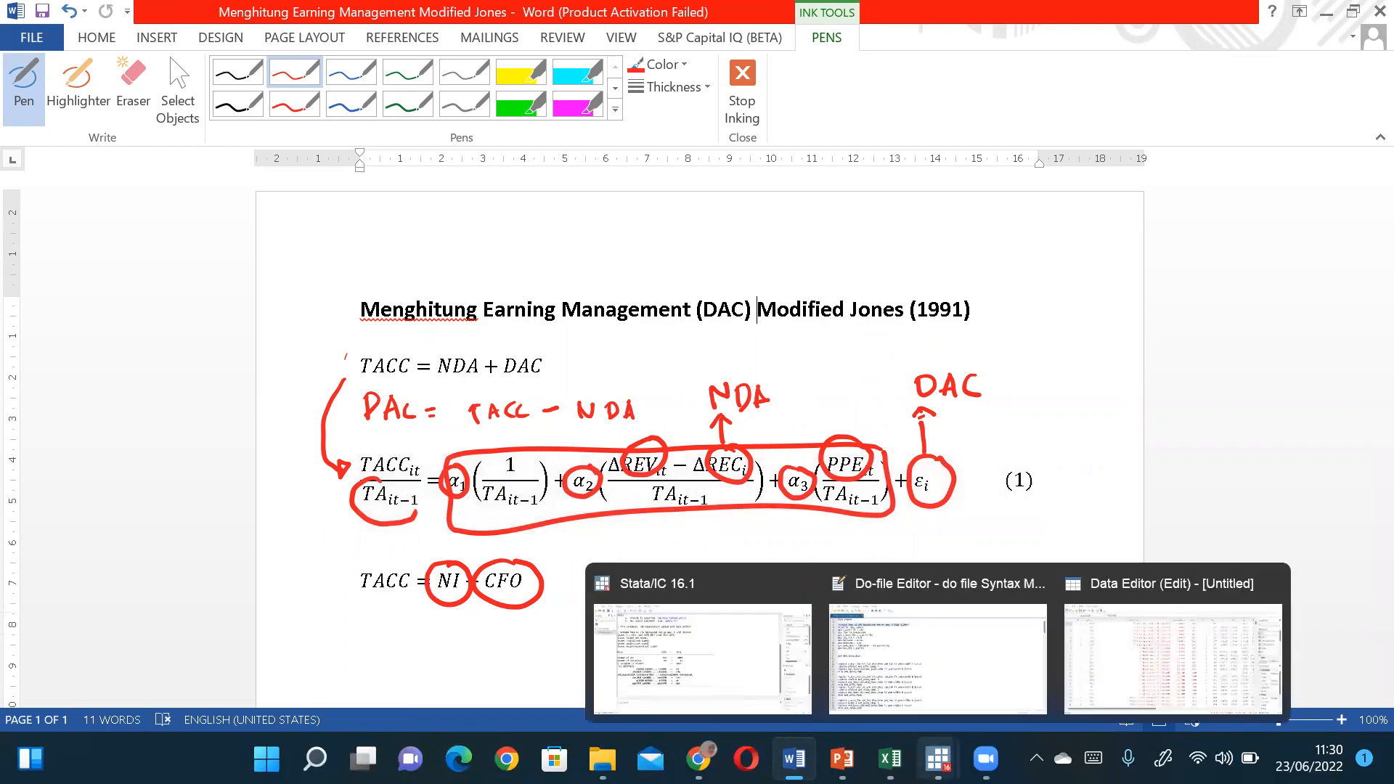
pyautogui.click(947, 695)
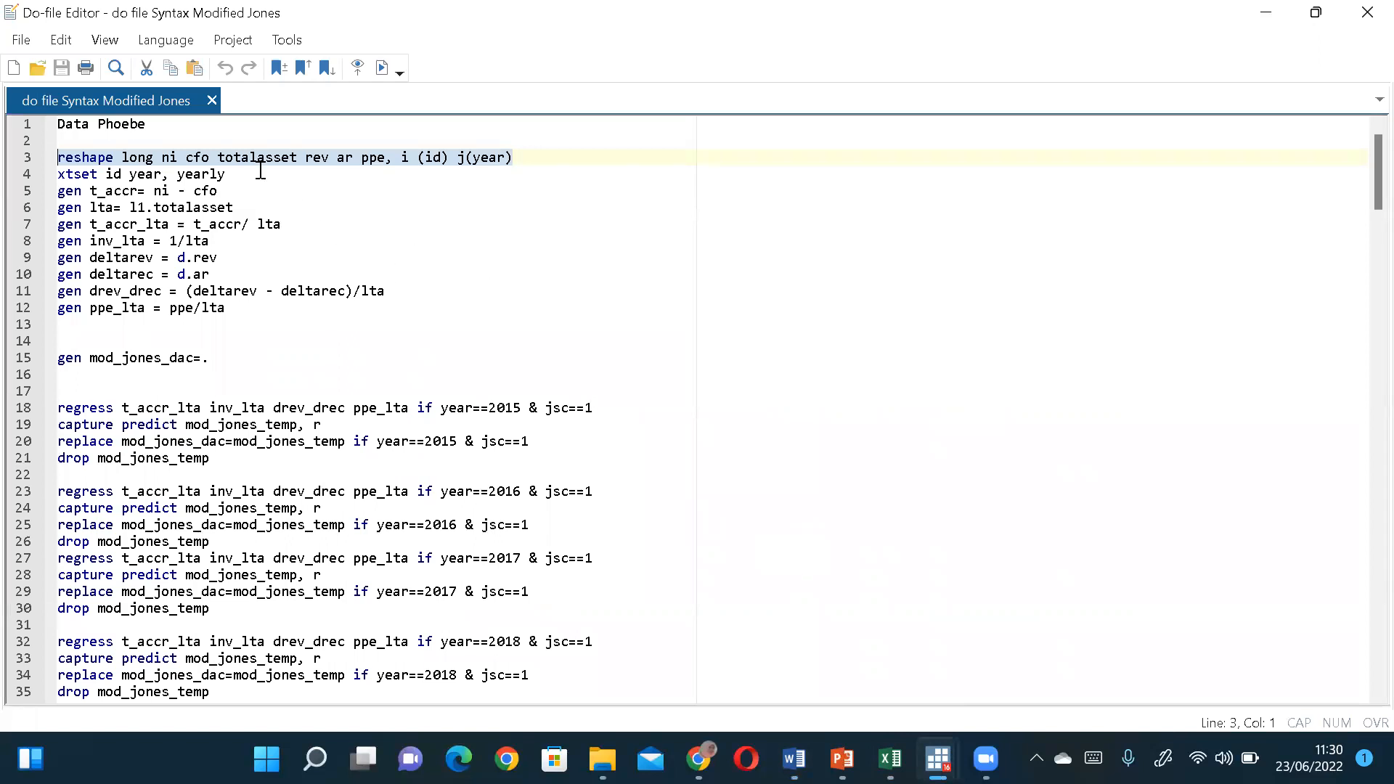
pyautogui.moveTo(233, 174); pyautogui.dragTo(58, 175)
pyautogui.hotkey('ctrl', 'c')
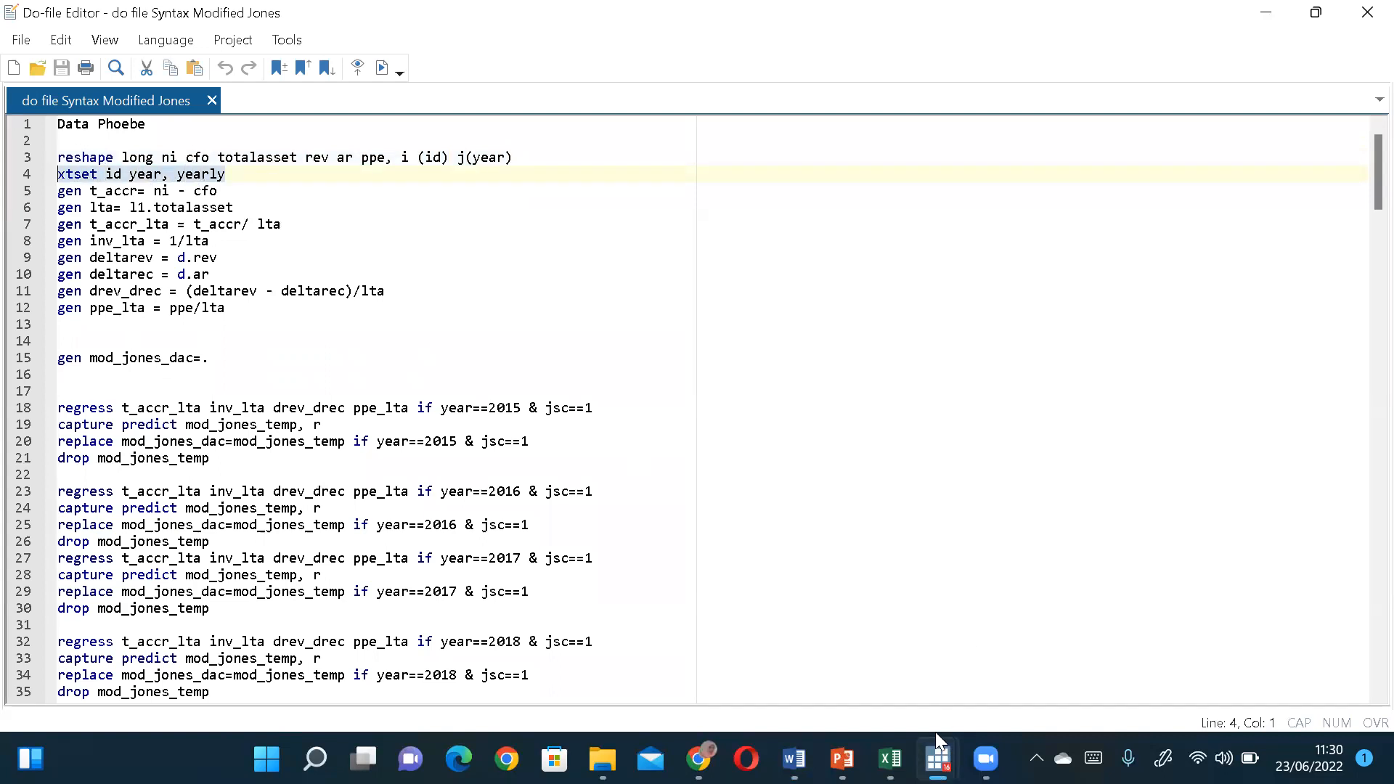
pyautogui.moveTo(921, 738)
pyautogui.click(708, 653)
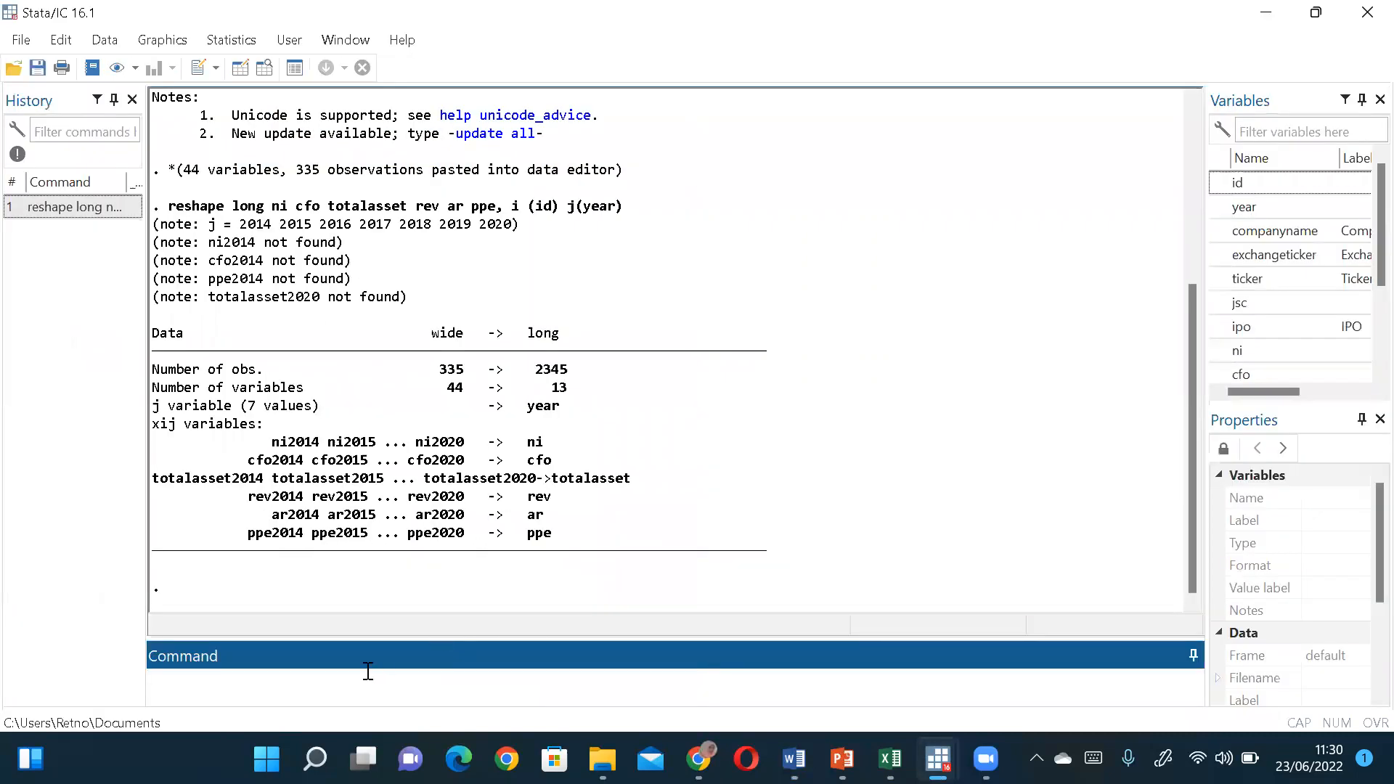
pyautogui.hotkey('ctrl', 'v')
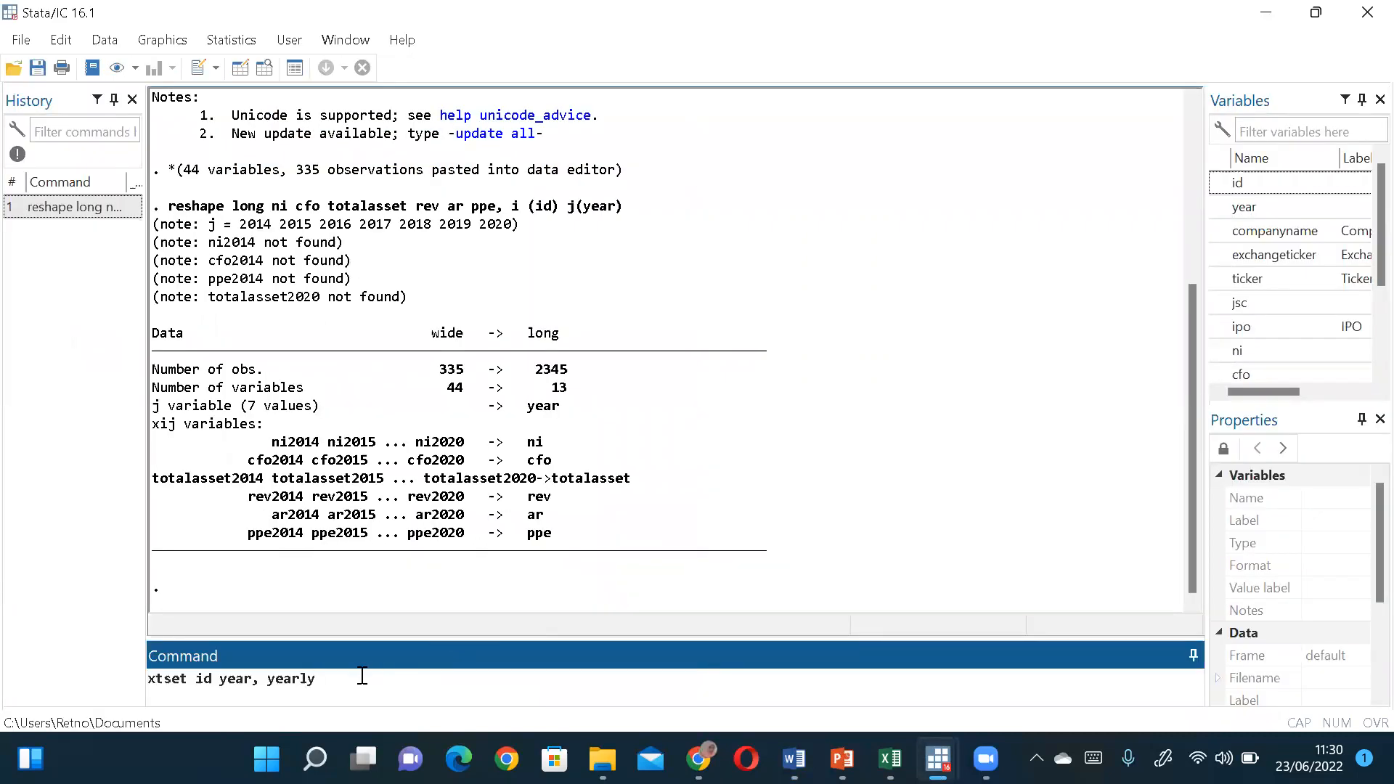
pyautogui.press('Return')
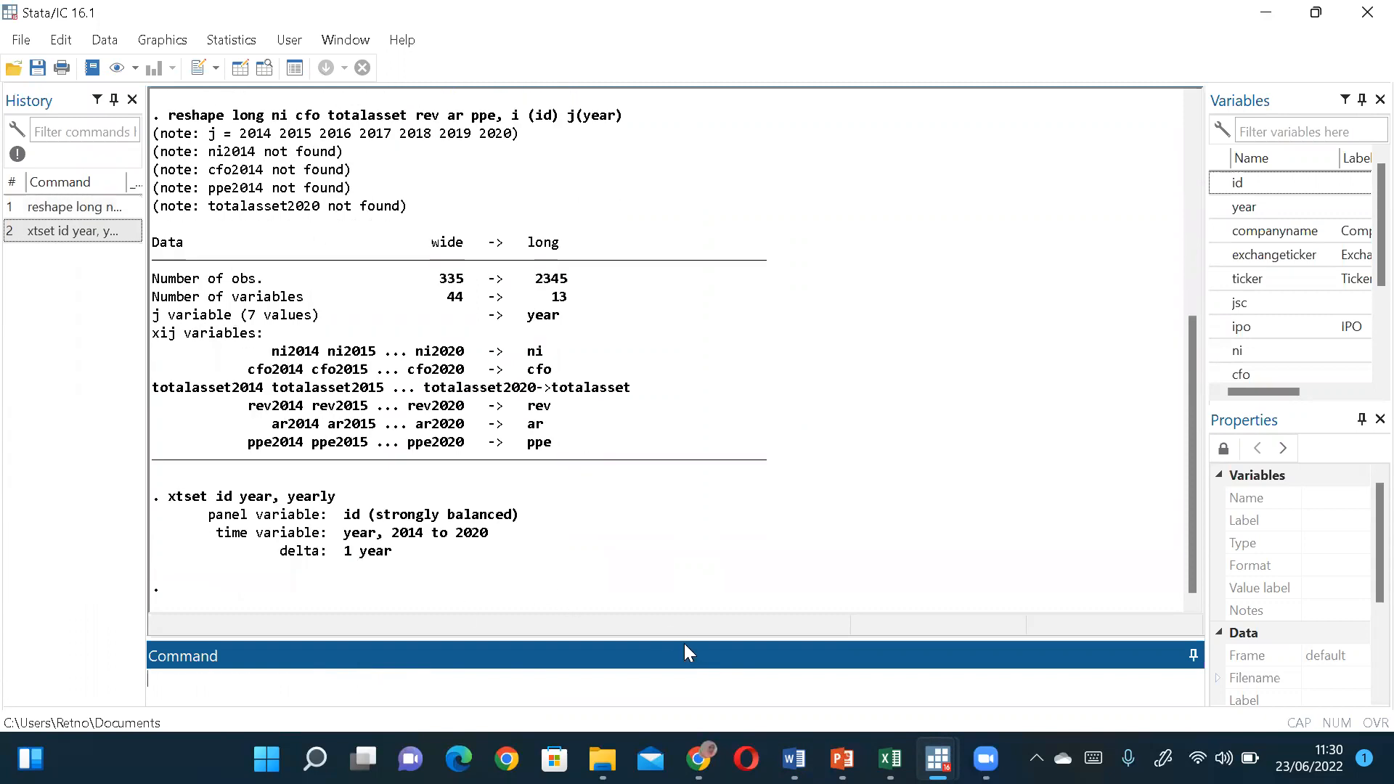
# Run line 5 of the do file, gen t_accr= ni - cfo, and check the new t_accr column in the Data Editor
pyautogui.moveTo(938, 759)
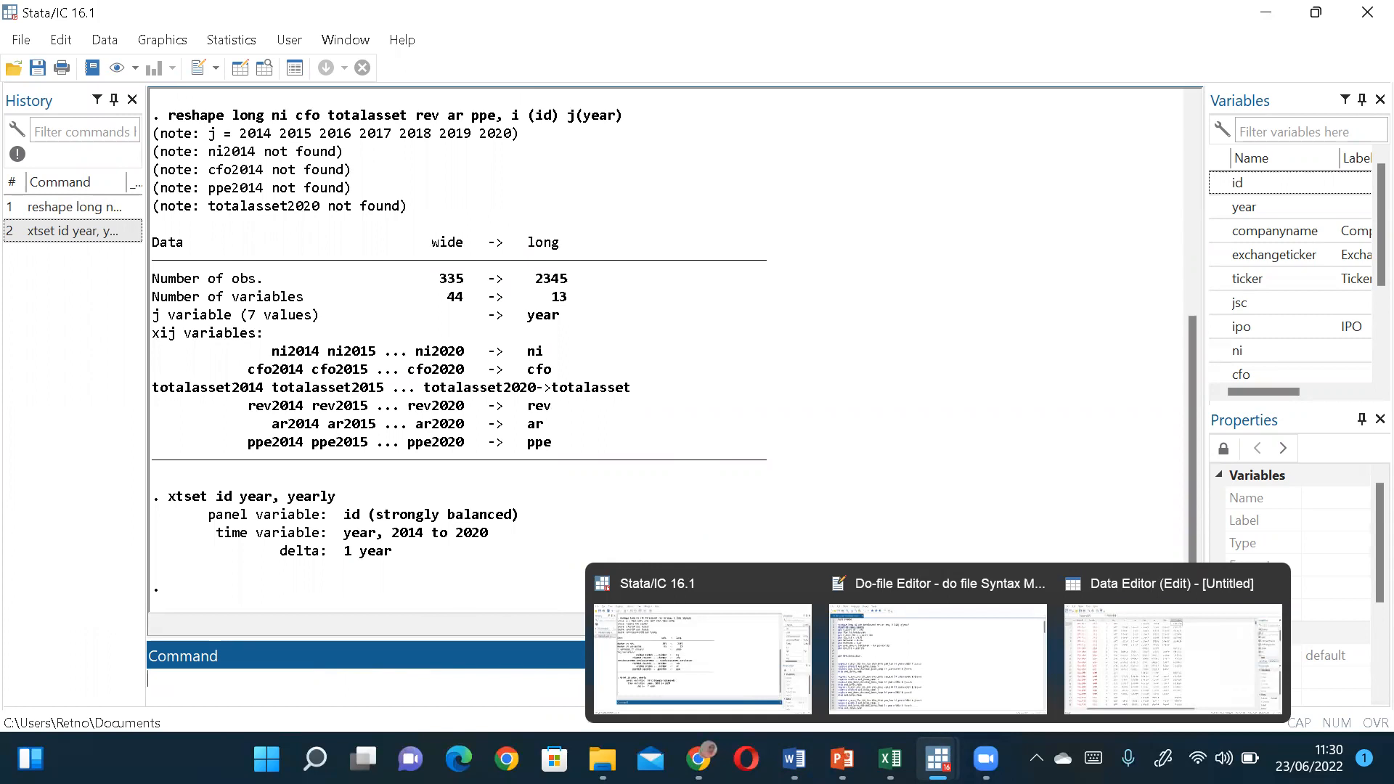
pyautogui.click(912, 670)
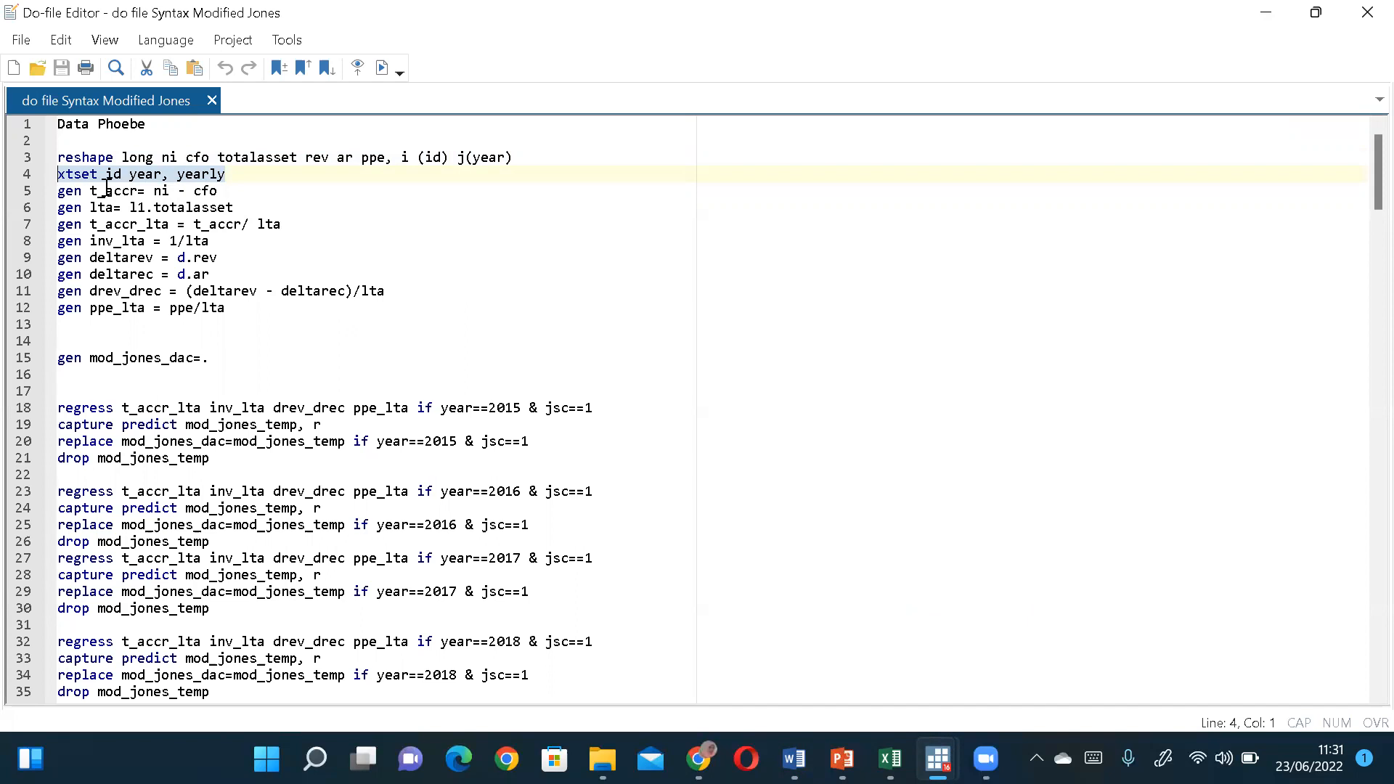
pyautogui.moveTo(229, 190); pyautogui.dragTo(60, 197)
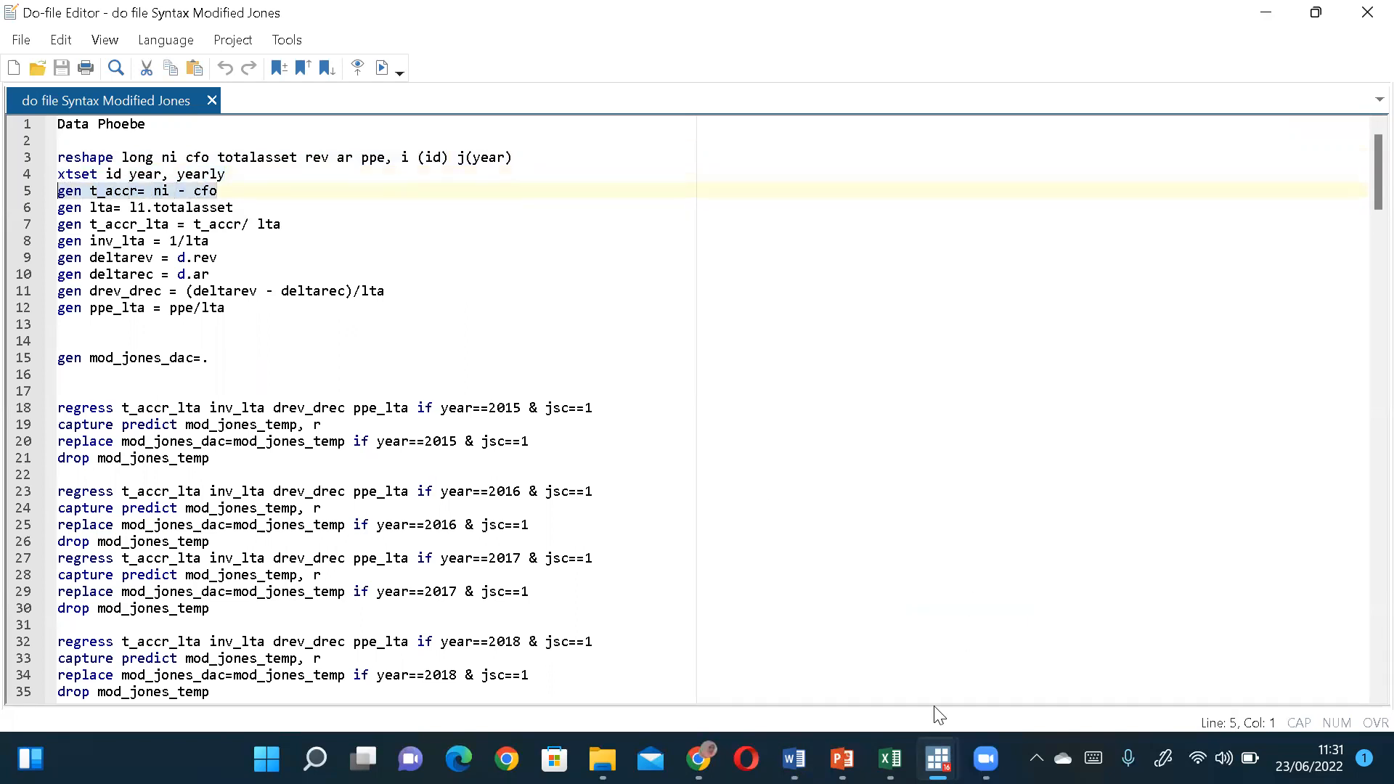
pyautogui.moveTo(938, 759)
pyautogui.click(721, 646)
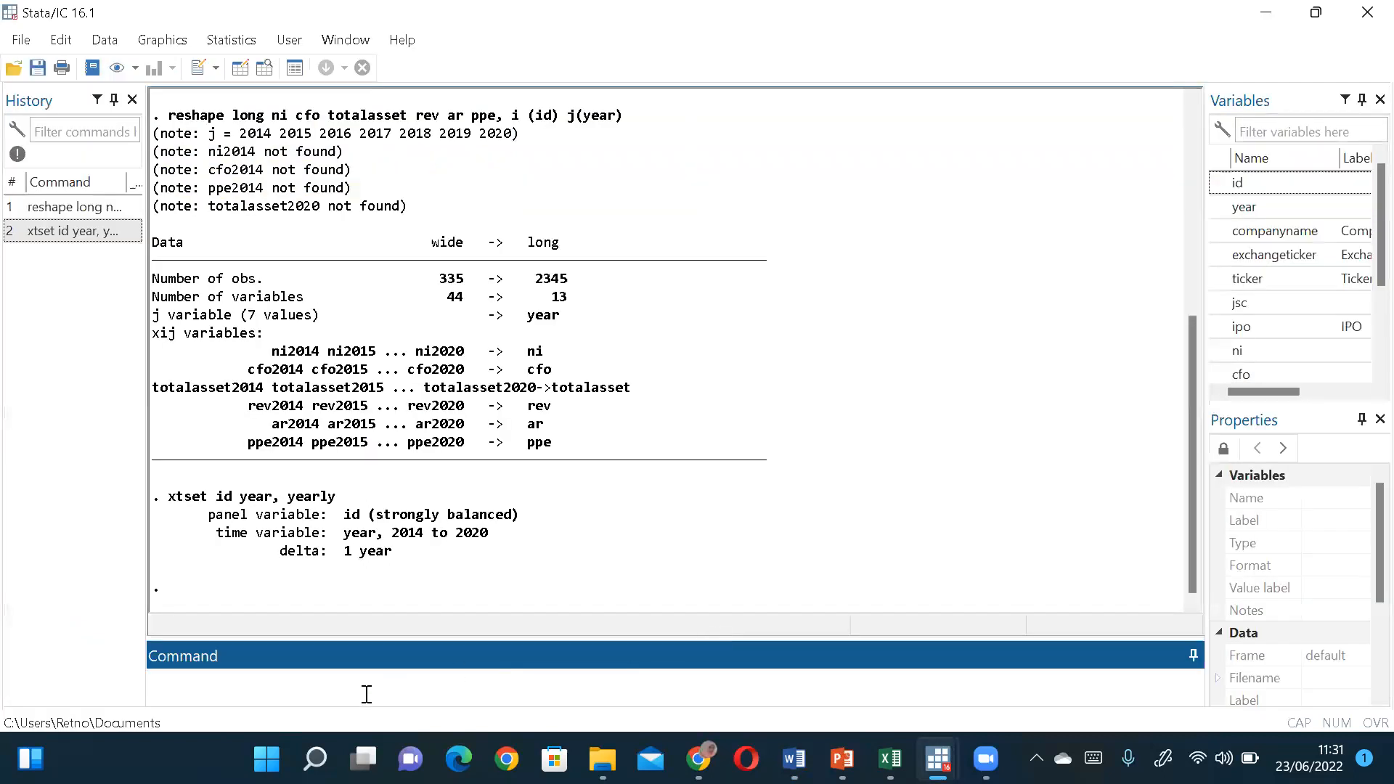
pyautogui.write('gen t_accr= ni - cfo')
pyautogui.press('Return')
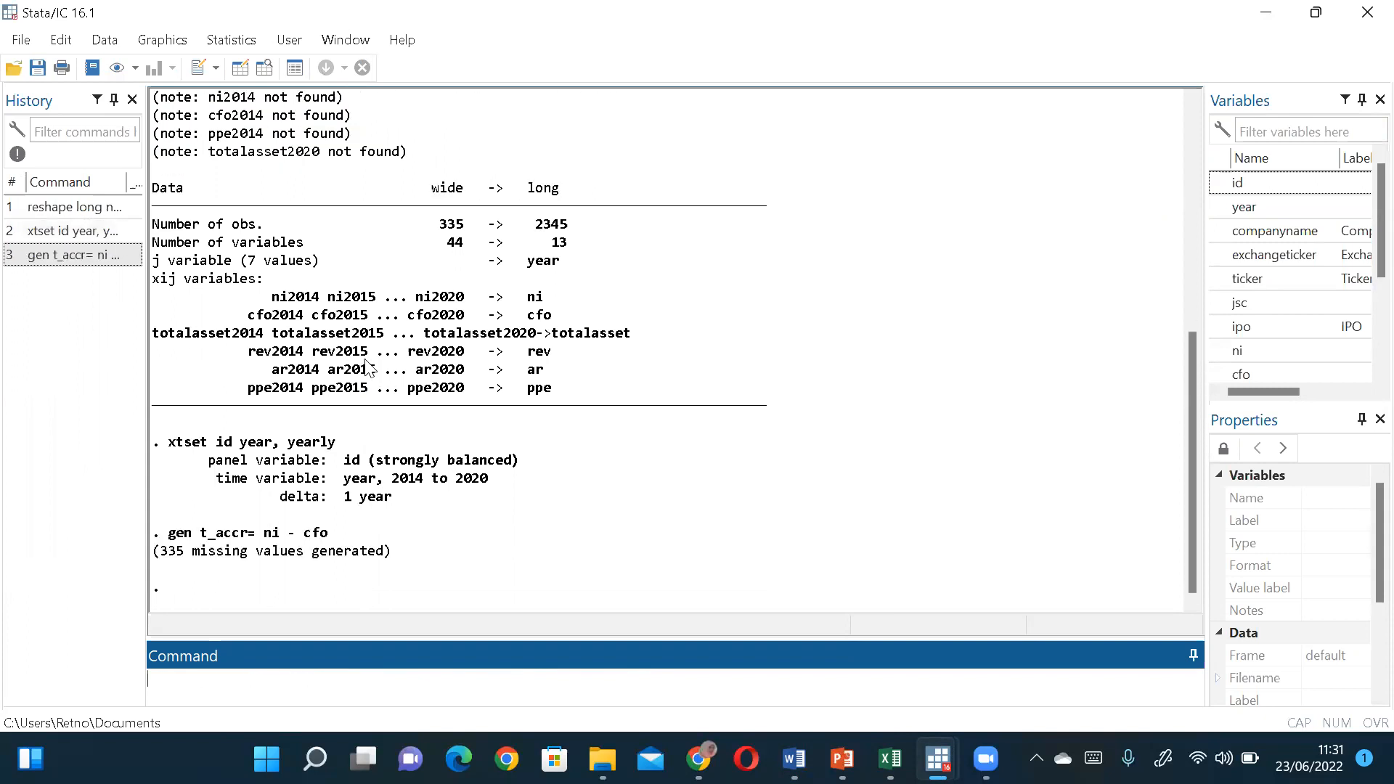
pyautogui.click(241, 67)
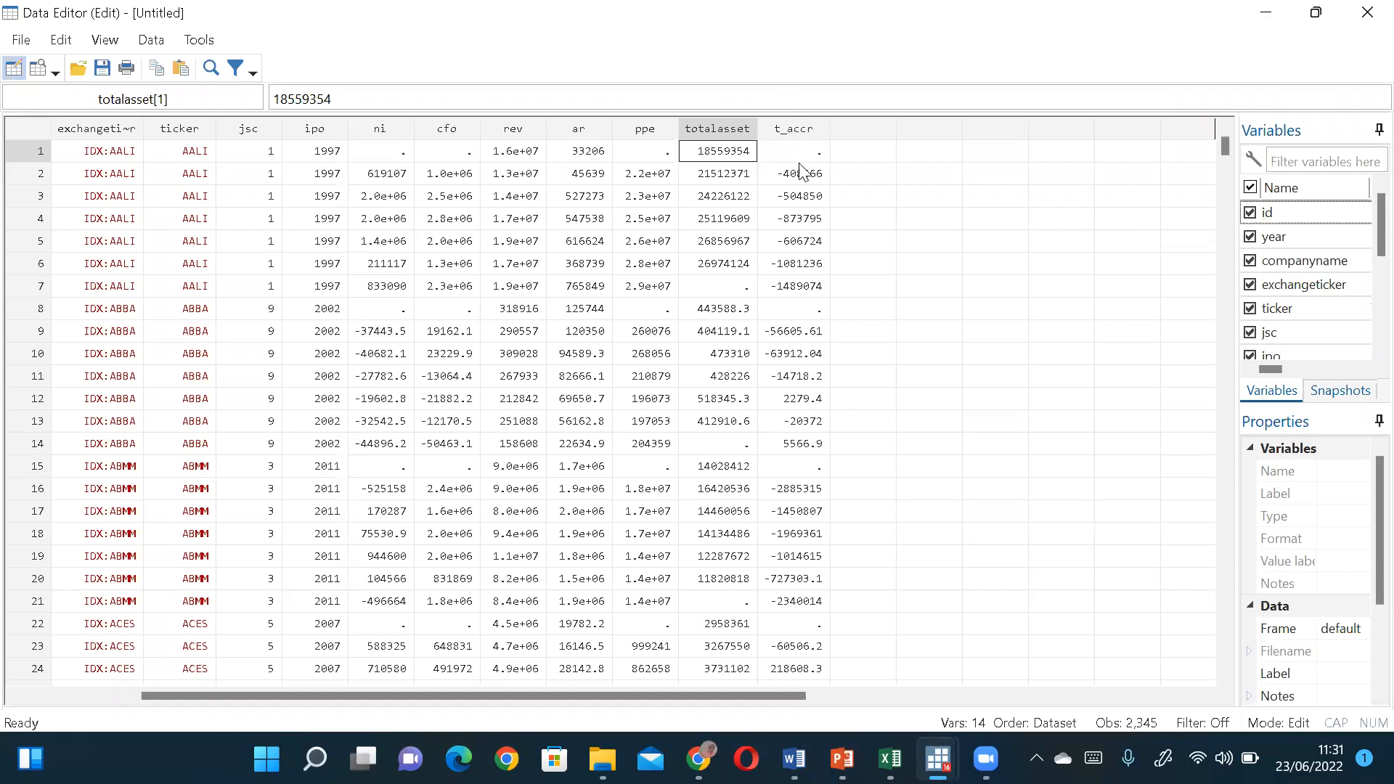
pyautogui.click(861, 425)
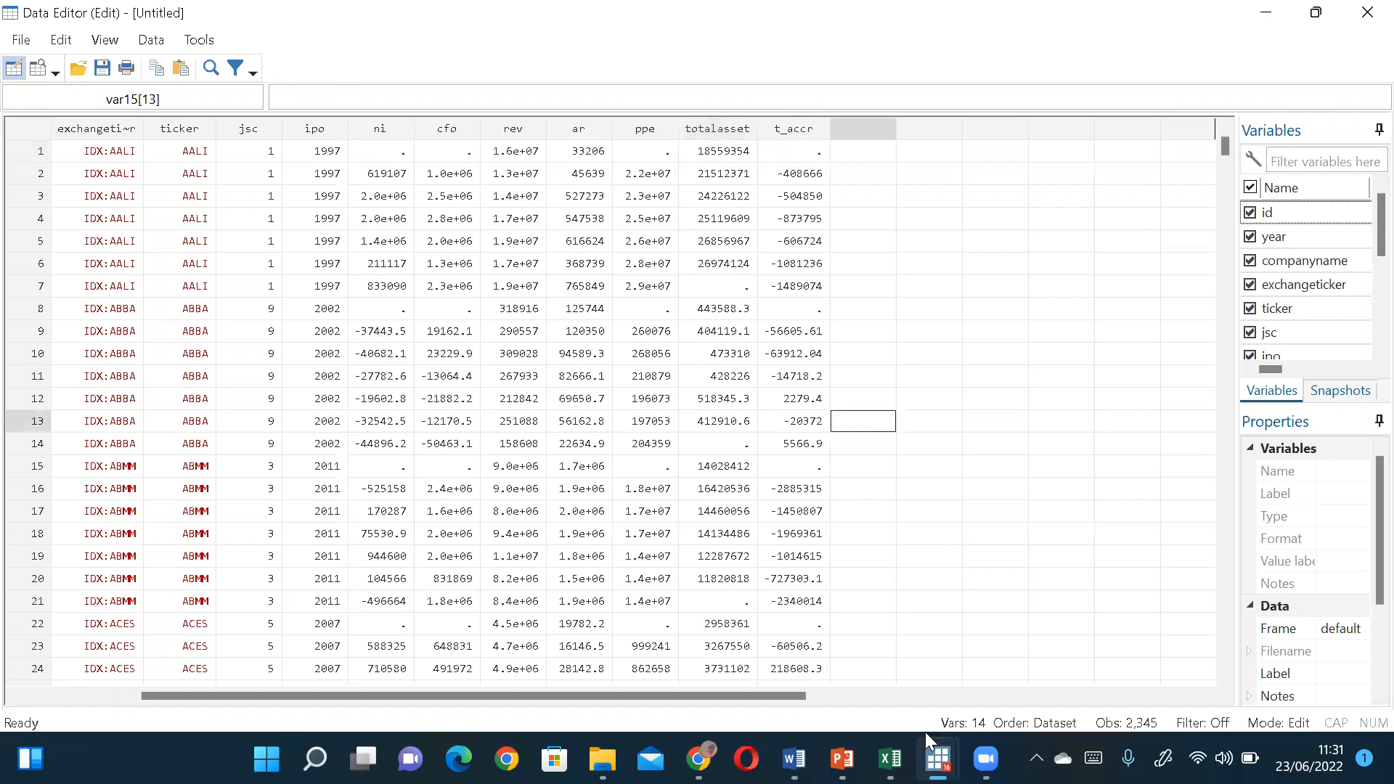
# Run line 6 of the do file, gen lta= l1.totalasset, and view the new lta column in the Data Editor
pyautogui.moveTo(934, 748)
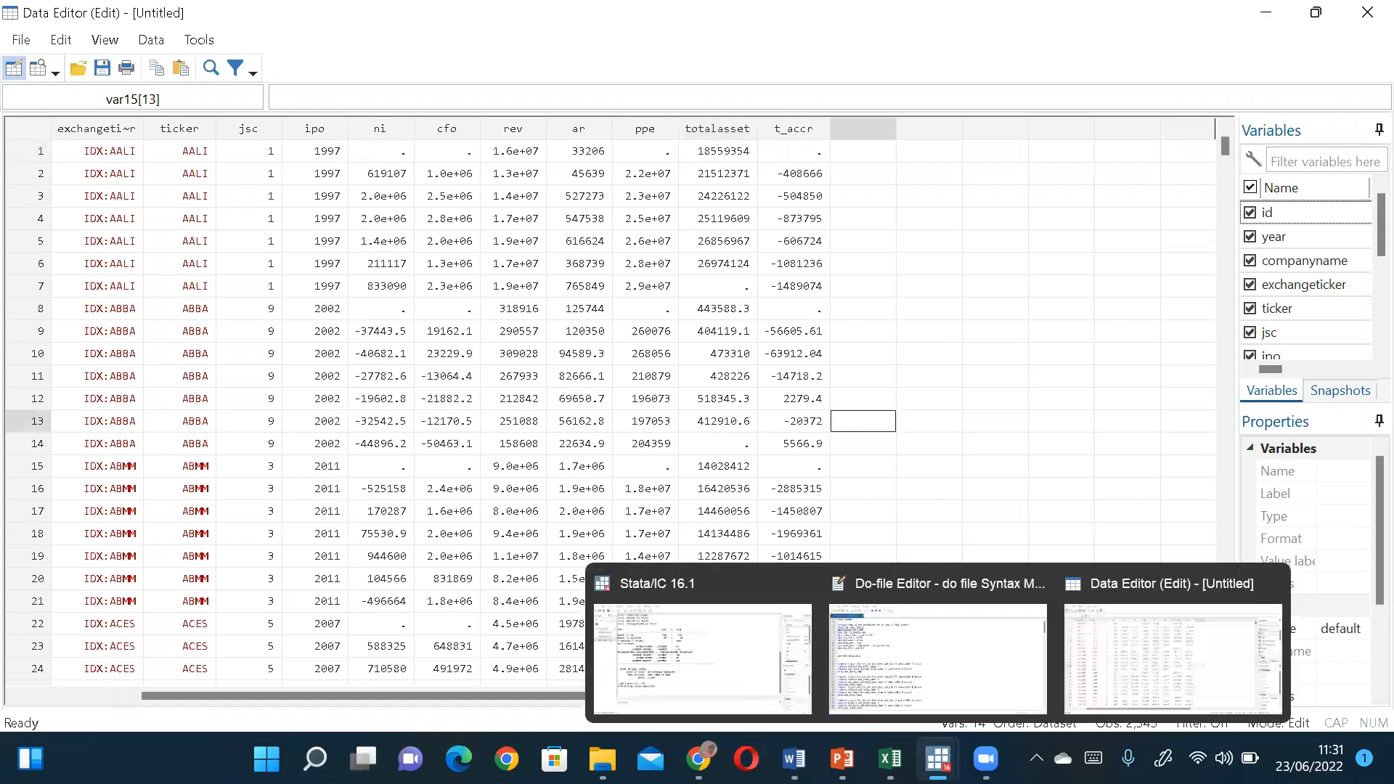
pyautogui.click(978, 684)
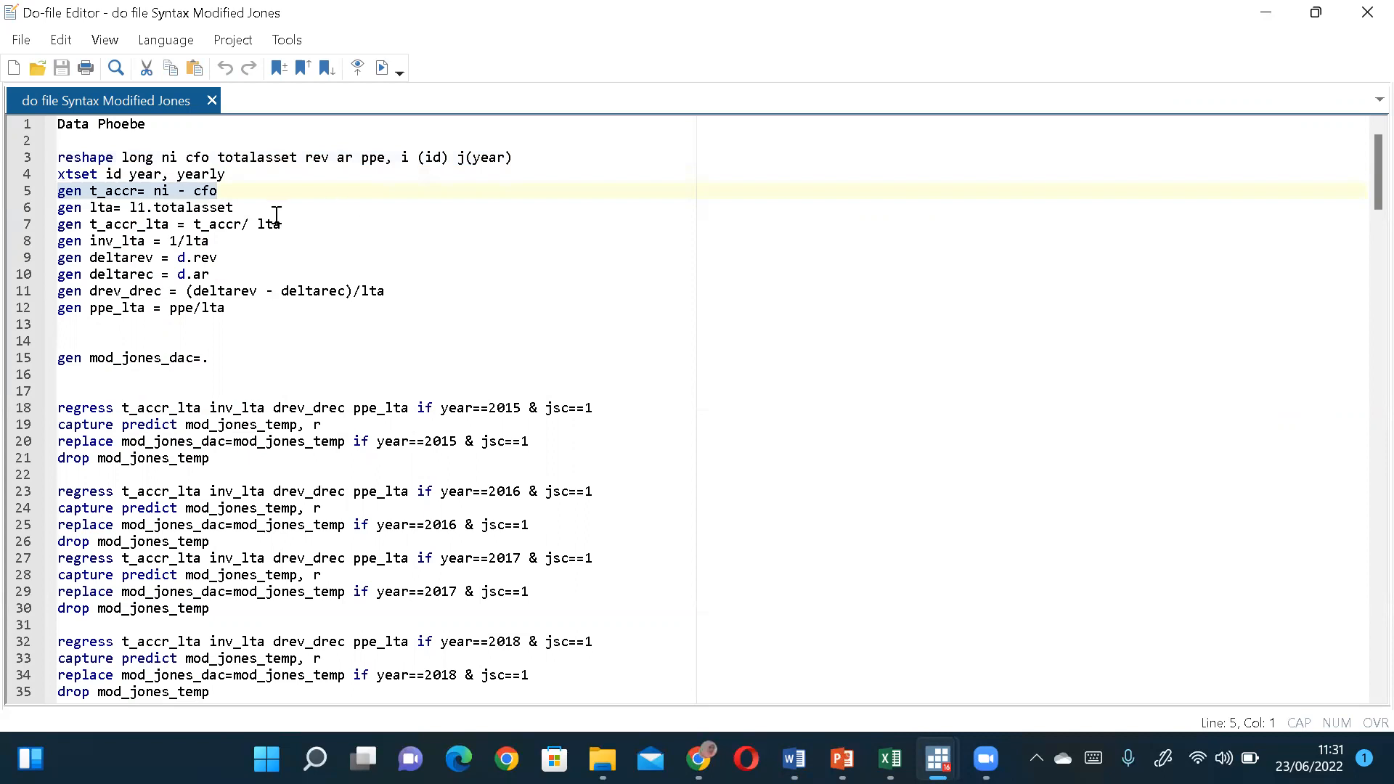
pyautogui.moveTo(238, 207); pyautogui.dragTo(55, 208)
pyautogui.hotkey('ctrl', 'c')
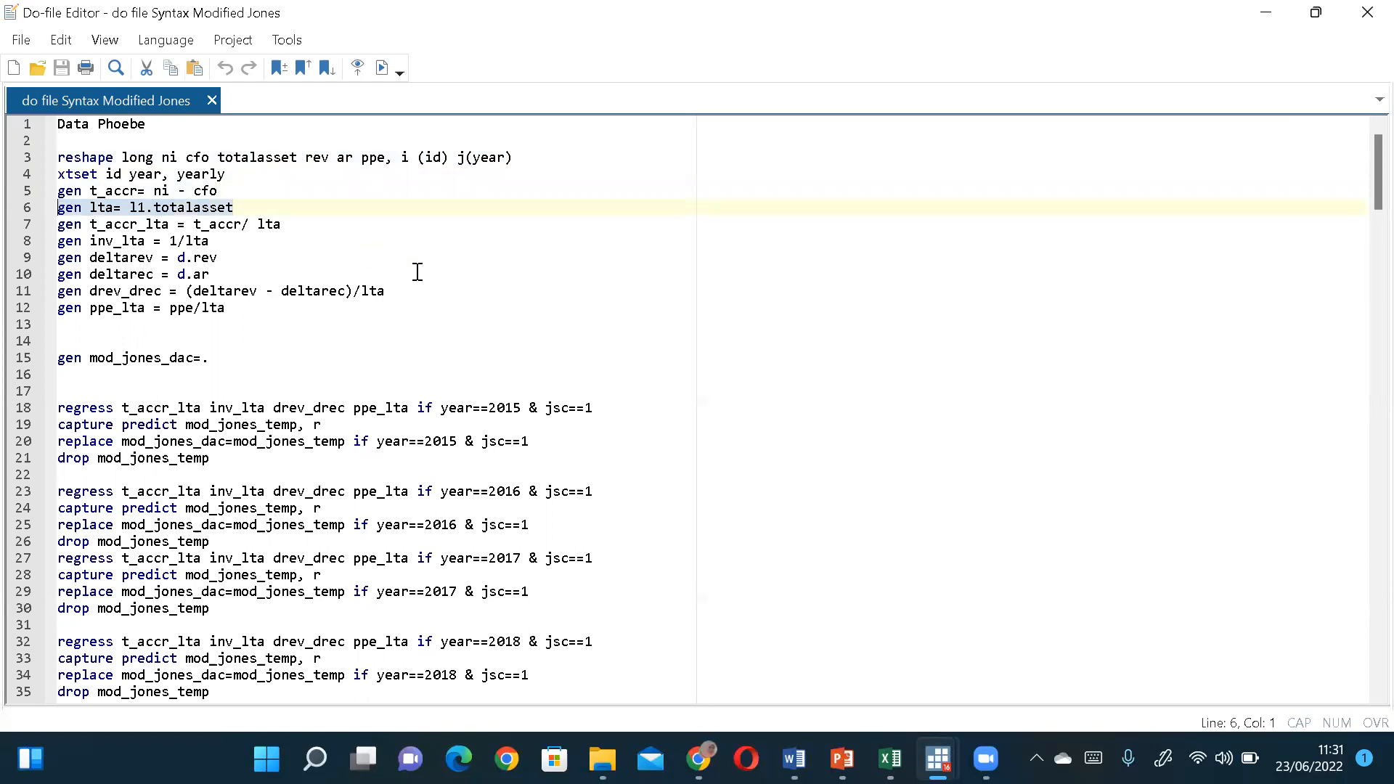
pyautogui.moveTo(937, 759)
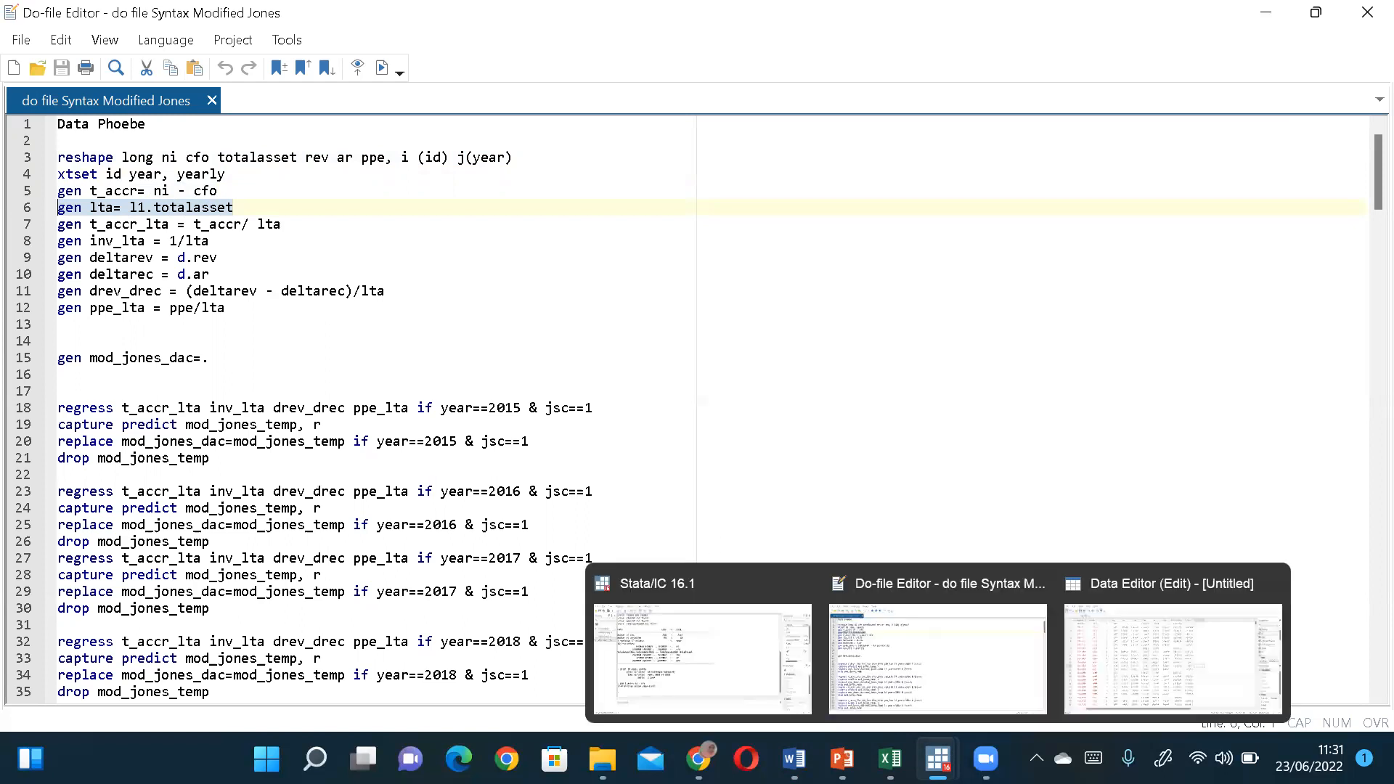
pyautogui.click(718, 643)
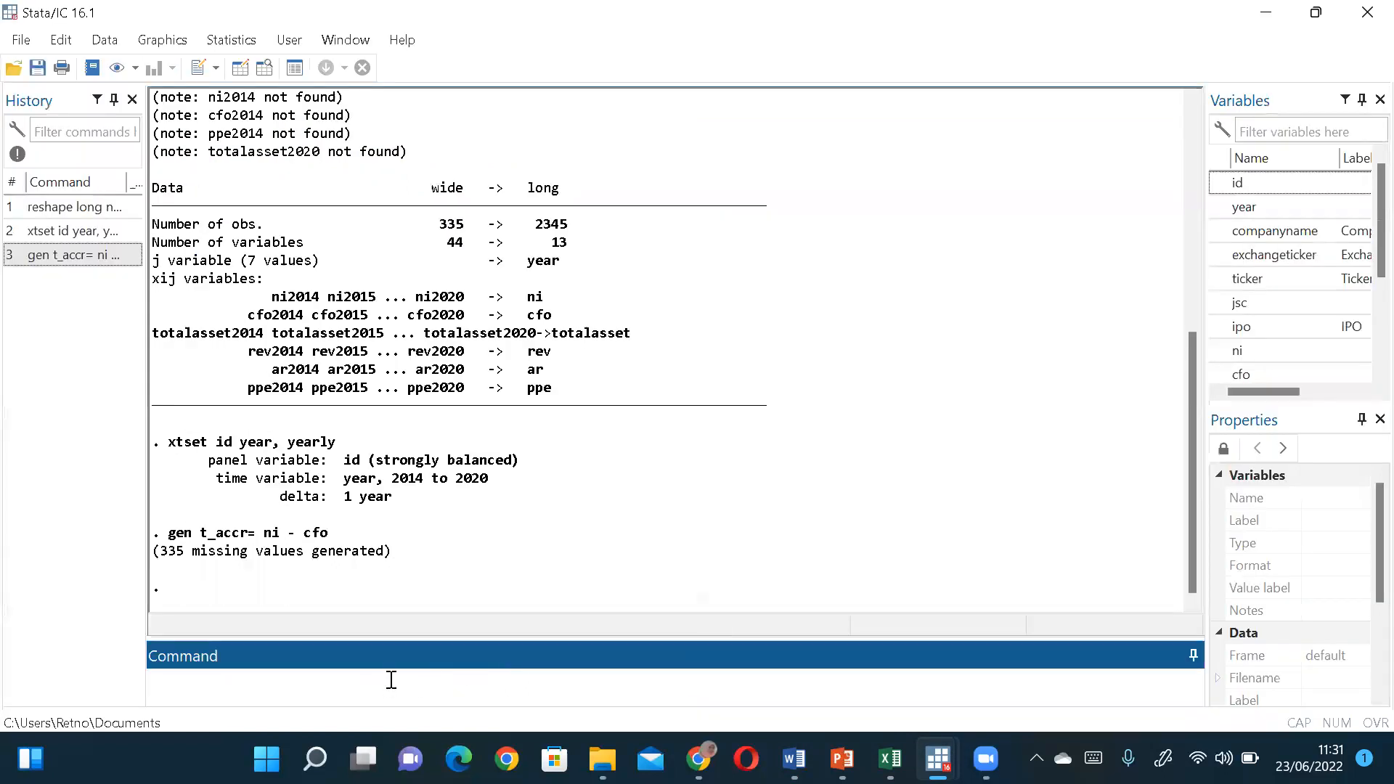
pyautogui.hotkey('ctrl', 'v')
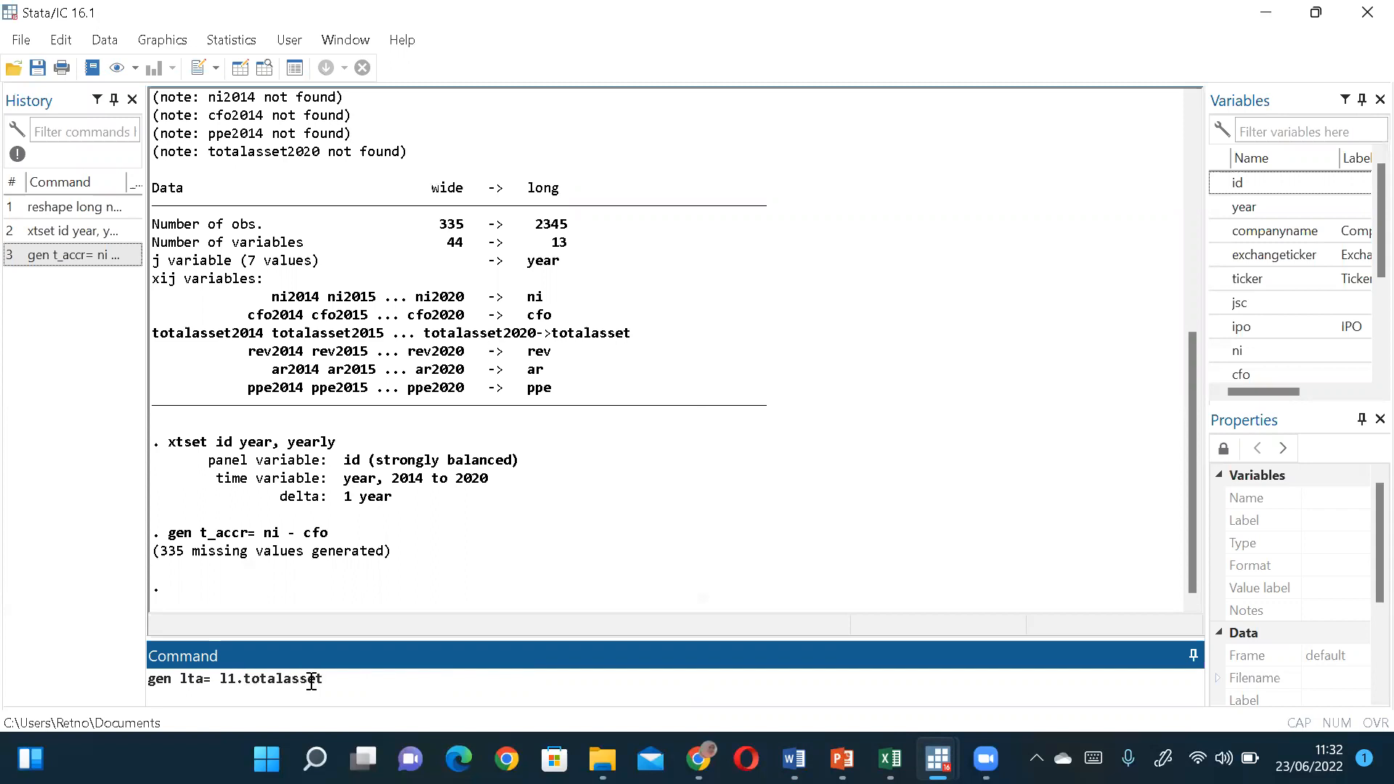
pyautogui.press('Return')
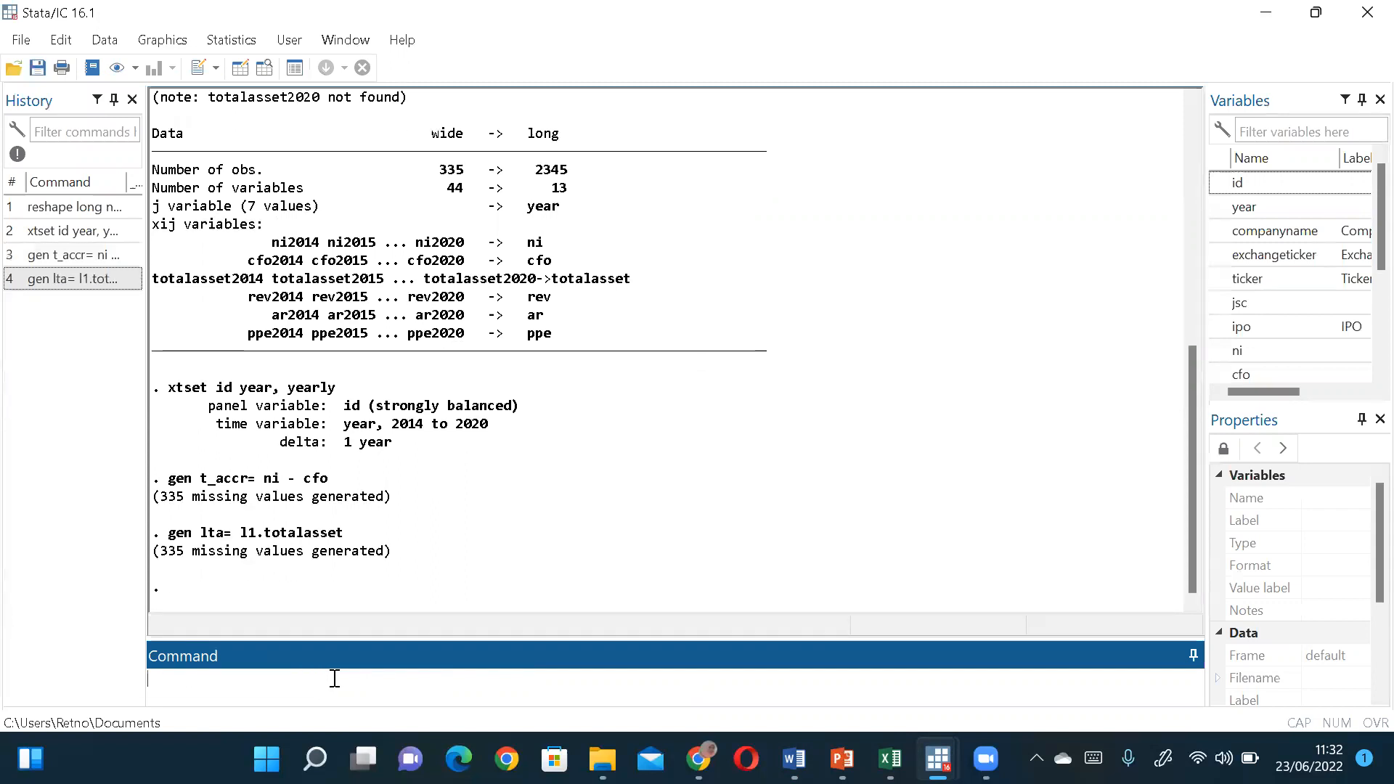
pyautogui.hotkey('ctrl', '8')
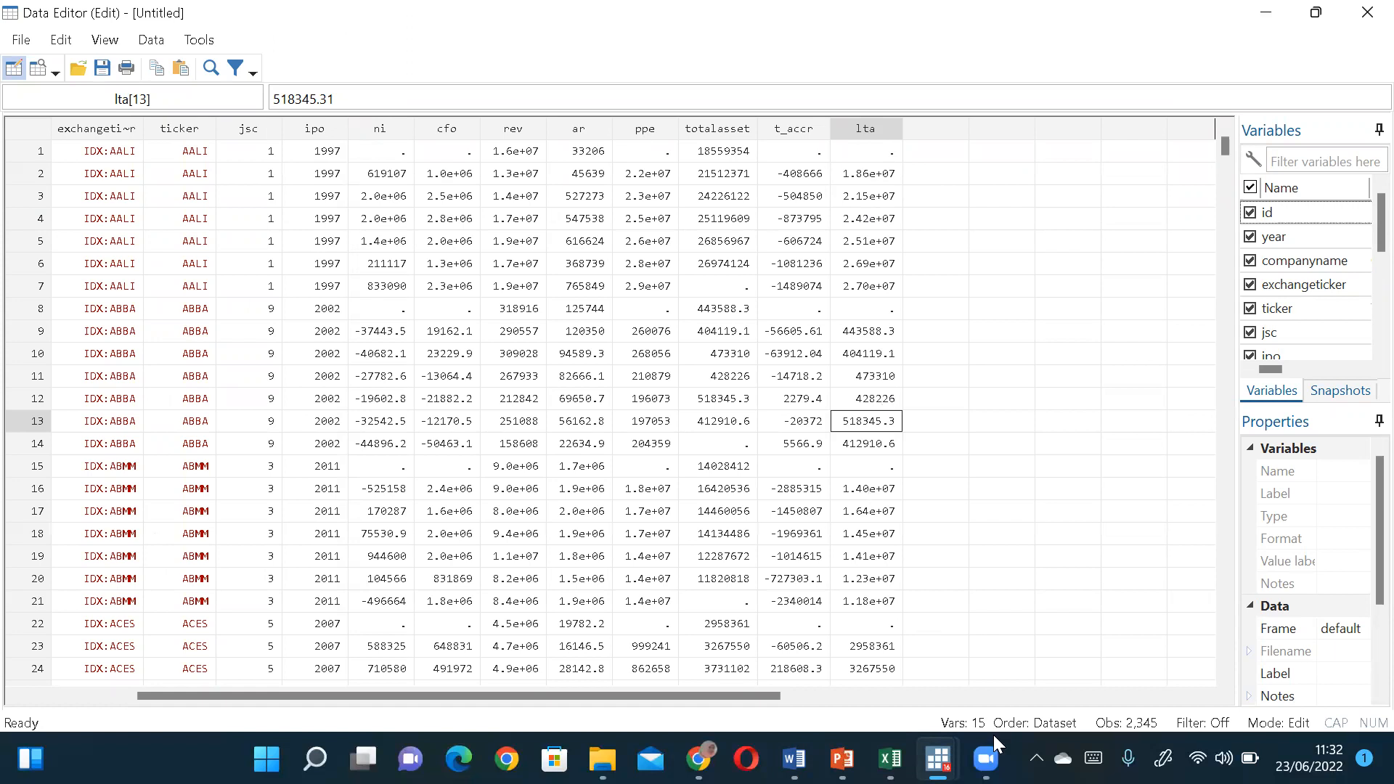
# Compare line 7 of the do file with the scaled total accruals term of the formula in the Word document
pyautogui.moveTo(938, 759)
pyautogui.click(925, 621)
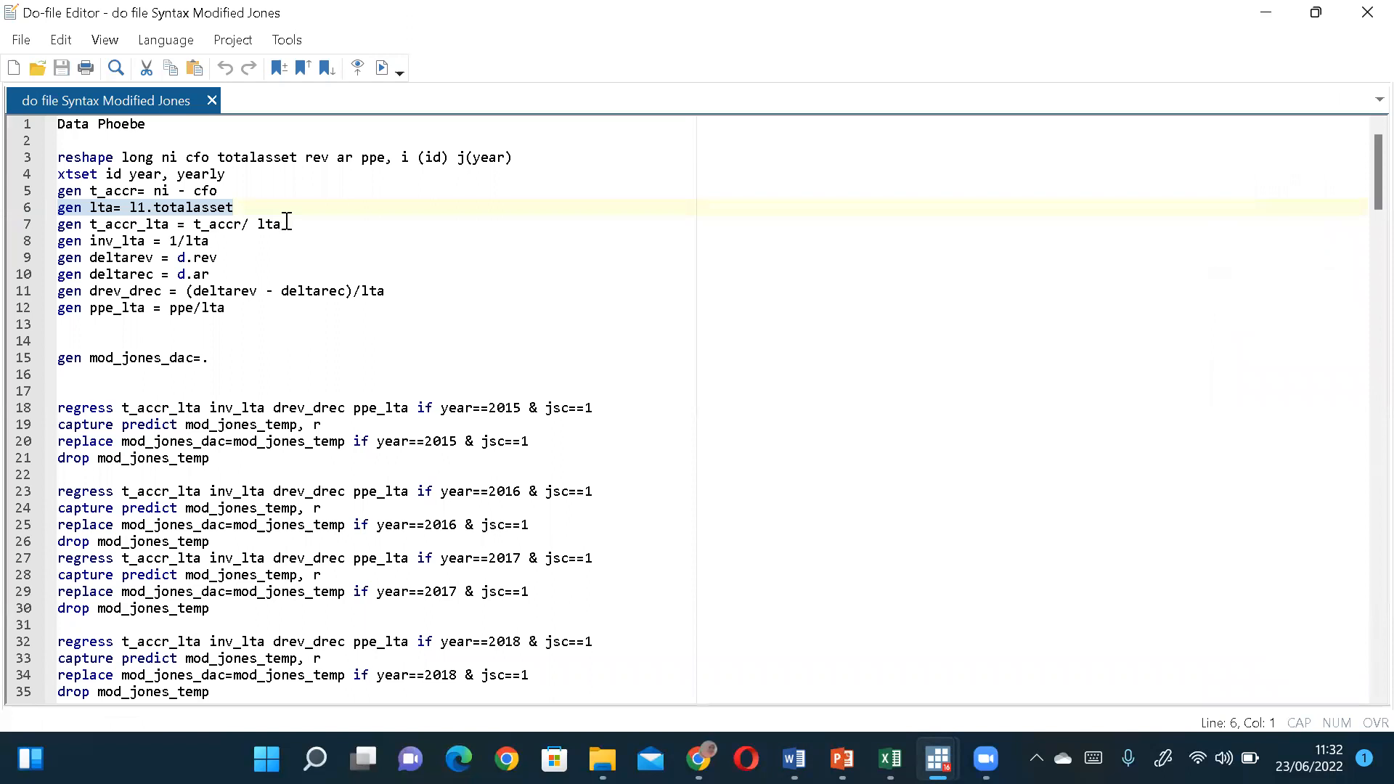
pyautogui.moveTo(794, 759)
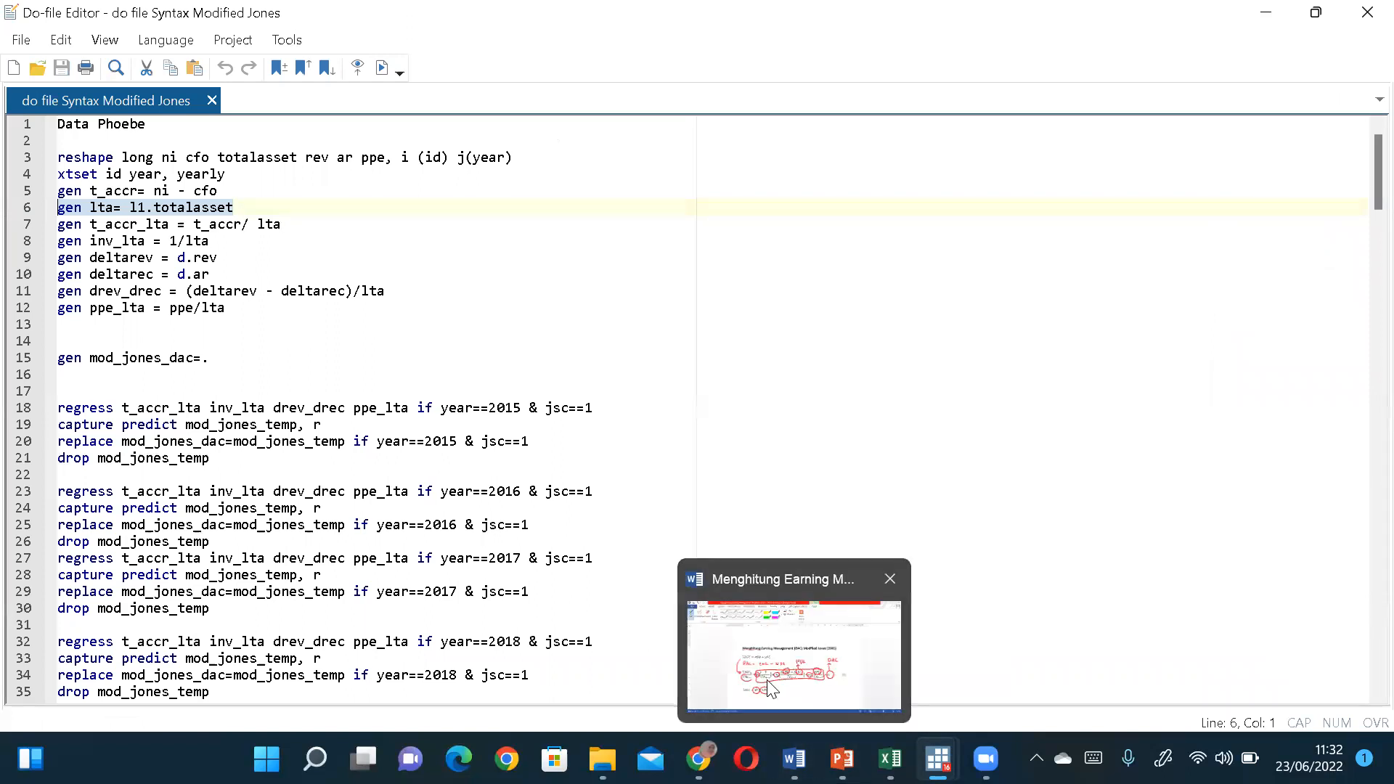
pyautogui.click(759, 654)
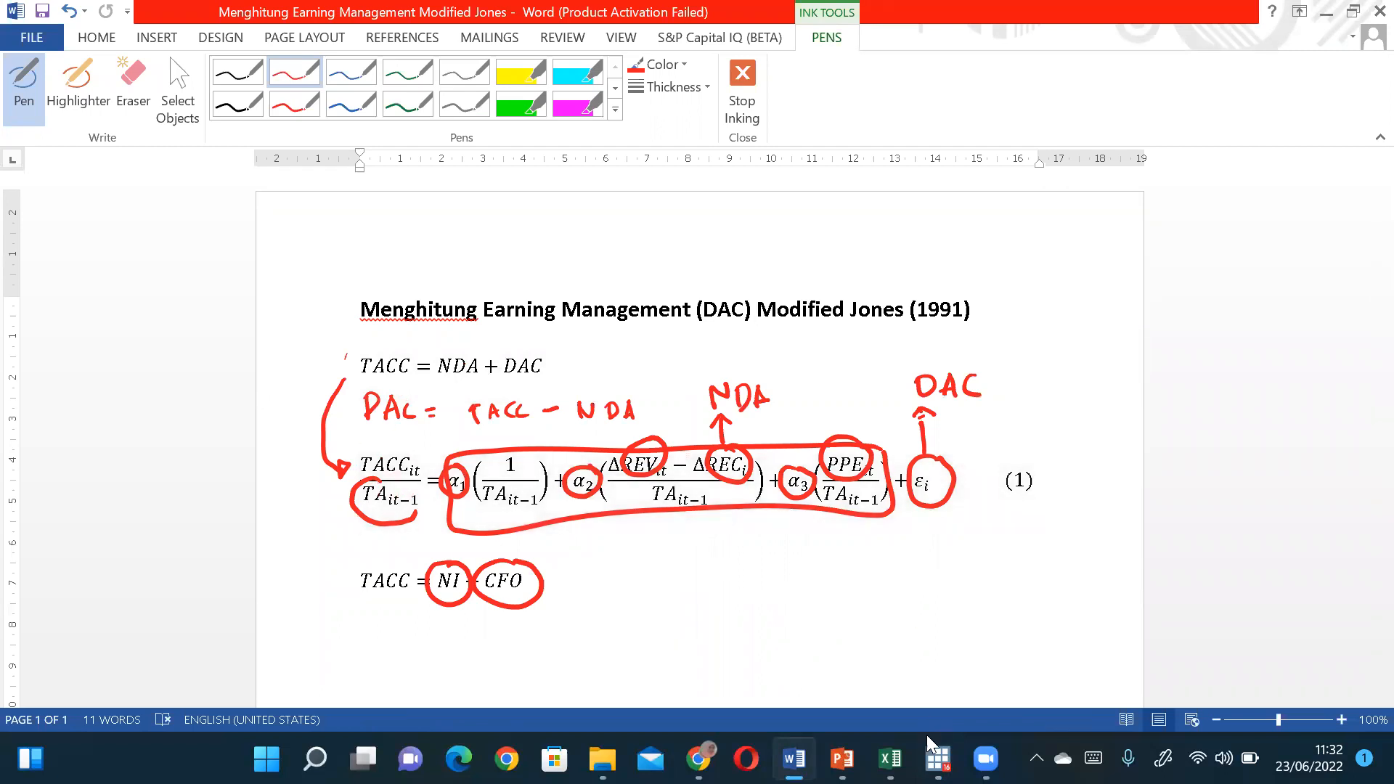
# Return to Stata, copy line 7 of the do file and run it: gen t_accr_lta = t_accr/ lta
pyautogui.moveTo(939, 759)
pyautogui.click(932, 699)
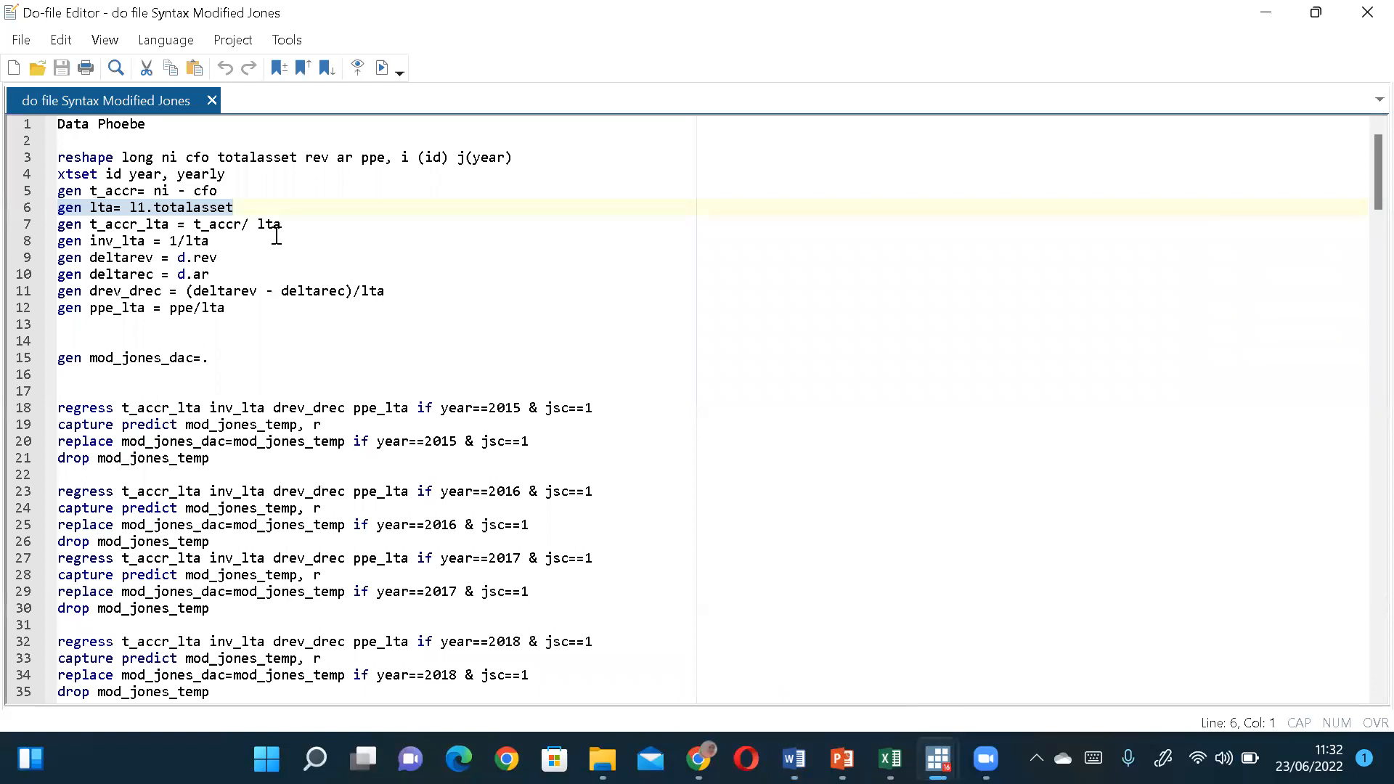
pyautogui.moveTo(286, 226); pyautogui.dragTo(58, 225)
pyautogui.hotkey('ctrl', 'c')
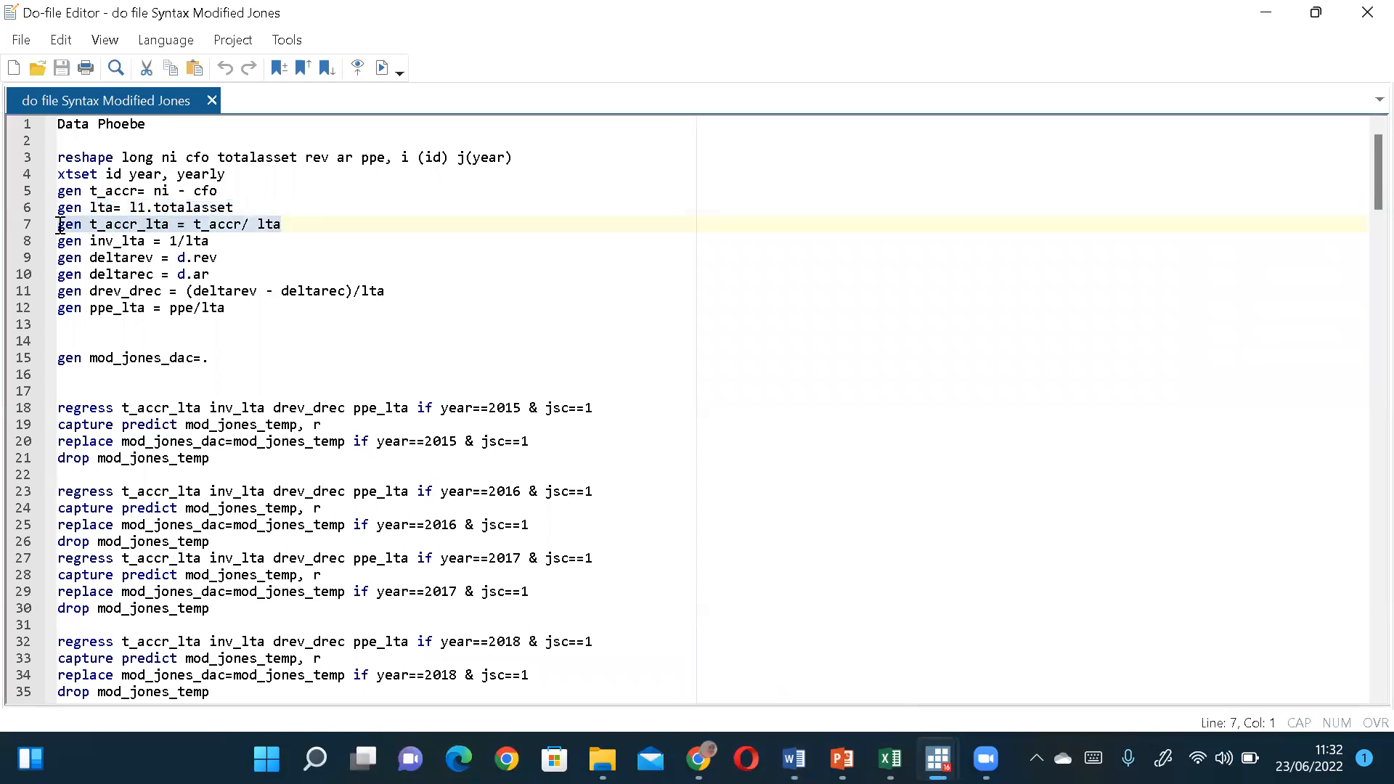
pyautogui.moveTo(936, 755)
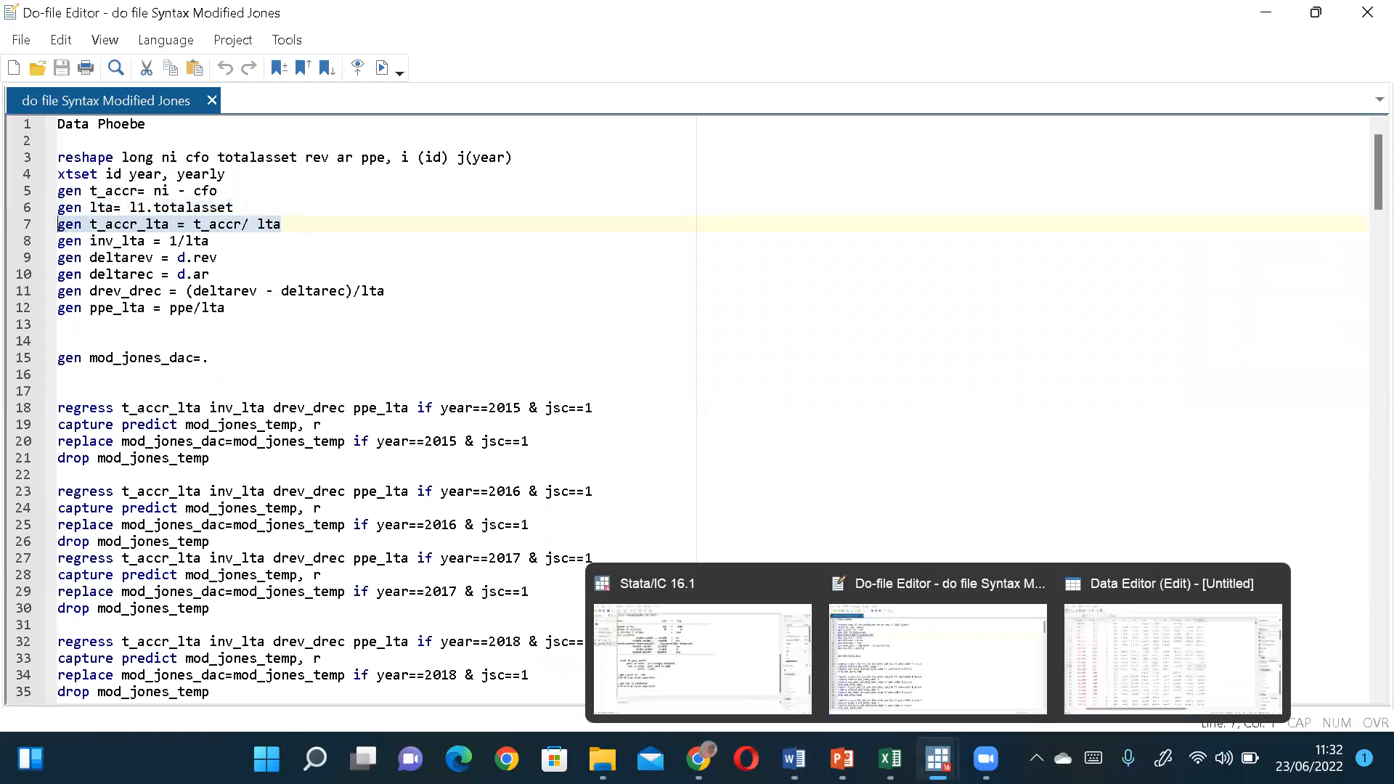
pyautogui.click(730, 646)
pyautogui.hotkey('ctrl', 'v')
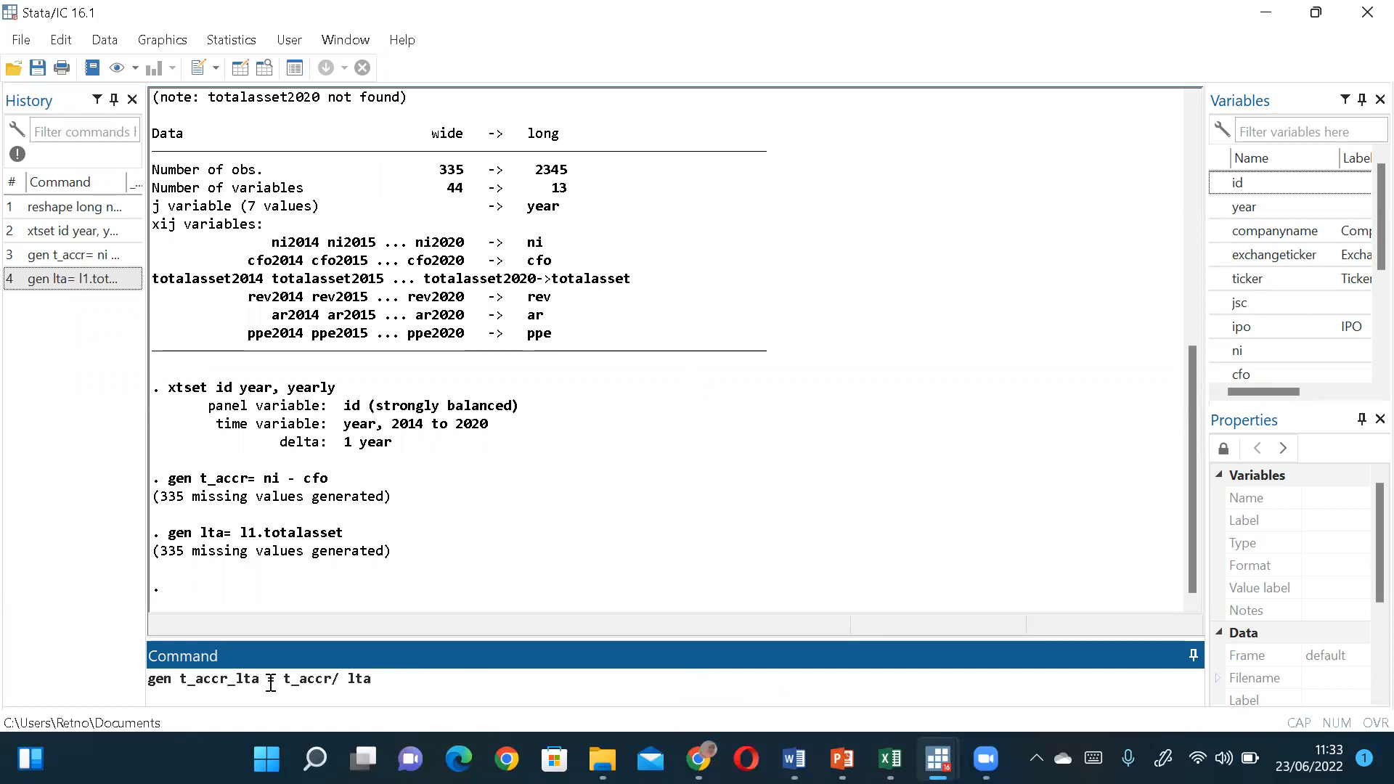
pyautogui.click(338, 680)
pyautogui.write('/')
pyautogui.press('Return')
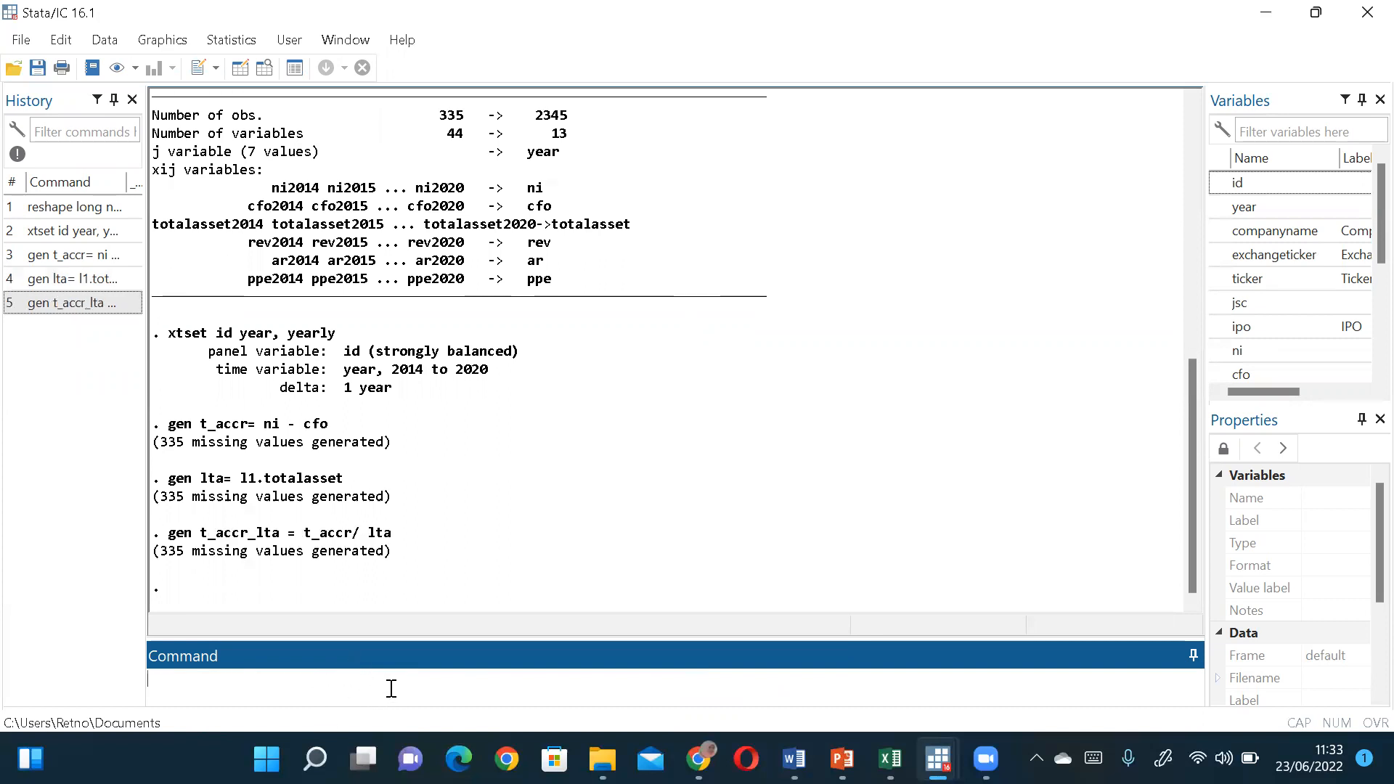
# Check the new t_accr_lta column in the Data Editor and switch to Word to review the formula's remaining terms
pyautogui.click(199, 69)
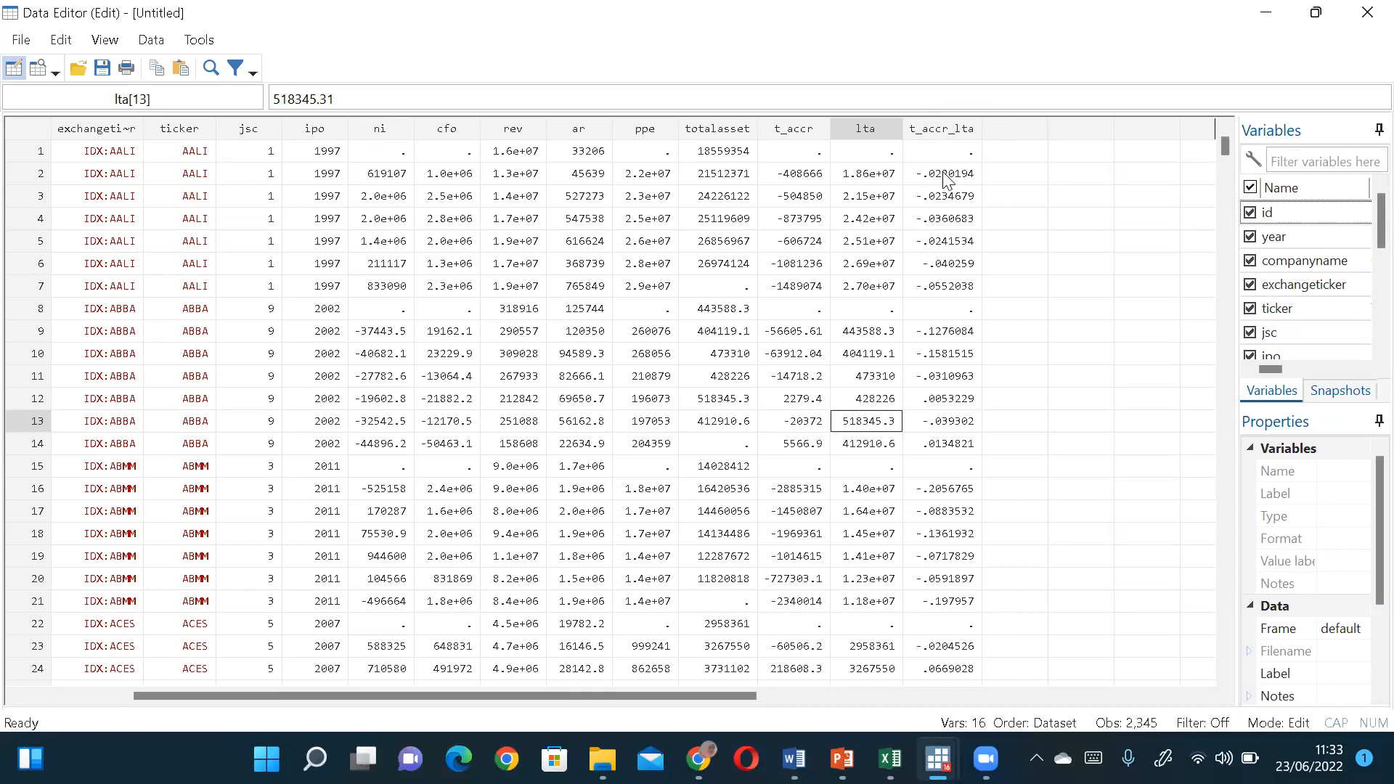
pyautogui.moveTo(794, 759)
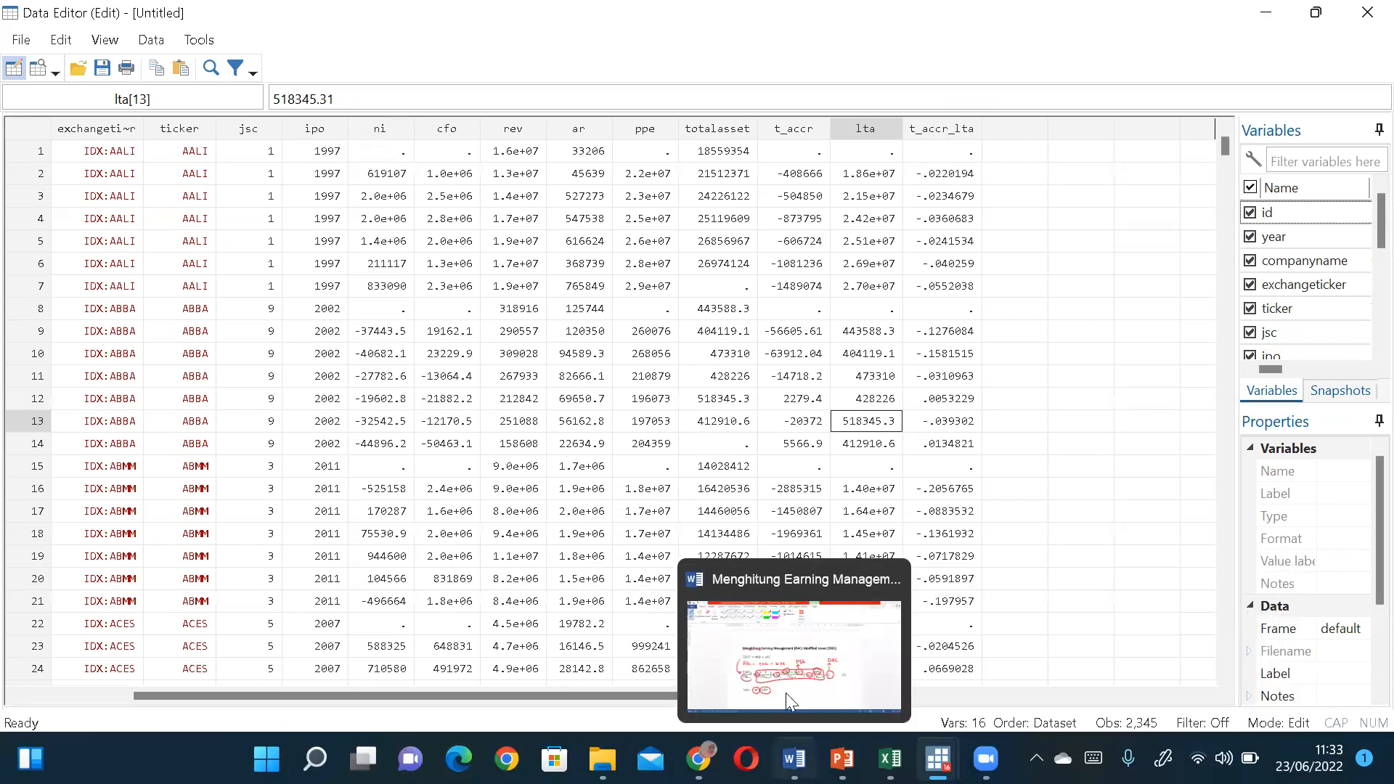
pyautogui.click(786, 683)
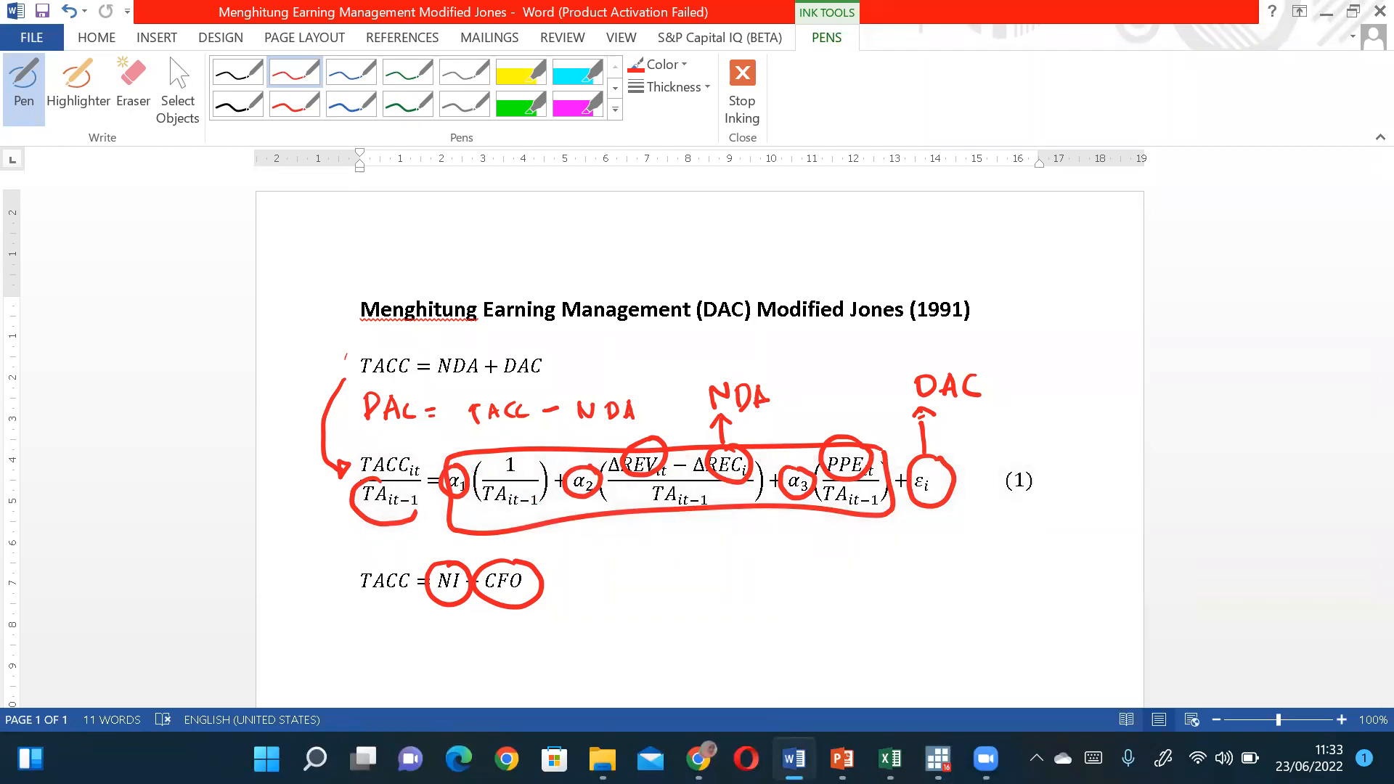
# Switch to Stata, copy line 8 of the do file and run it: gen inv_lta = 1/lta
pyautogui.moveTo(938, 759)
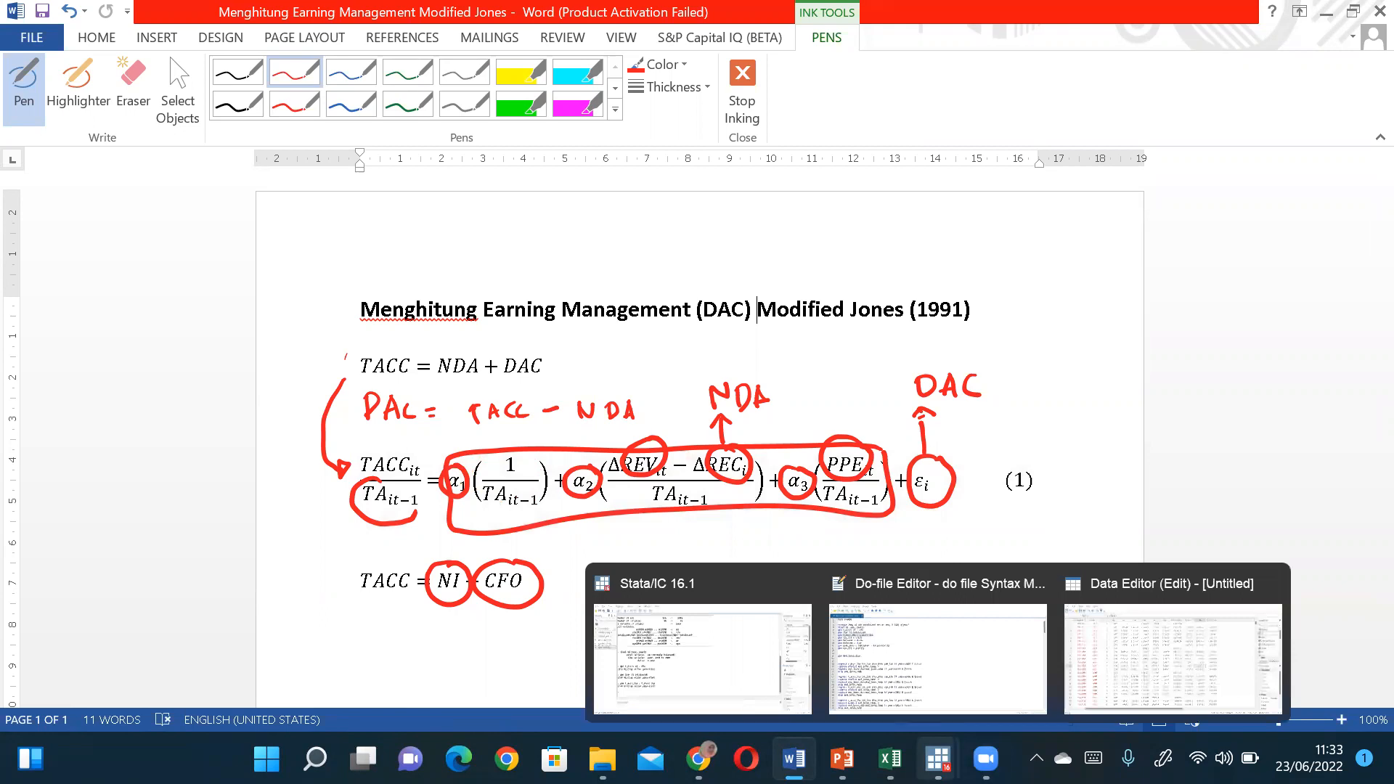
pyautogui.click(893, 711)
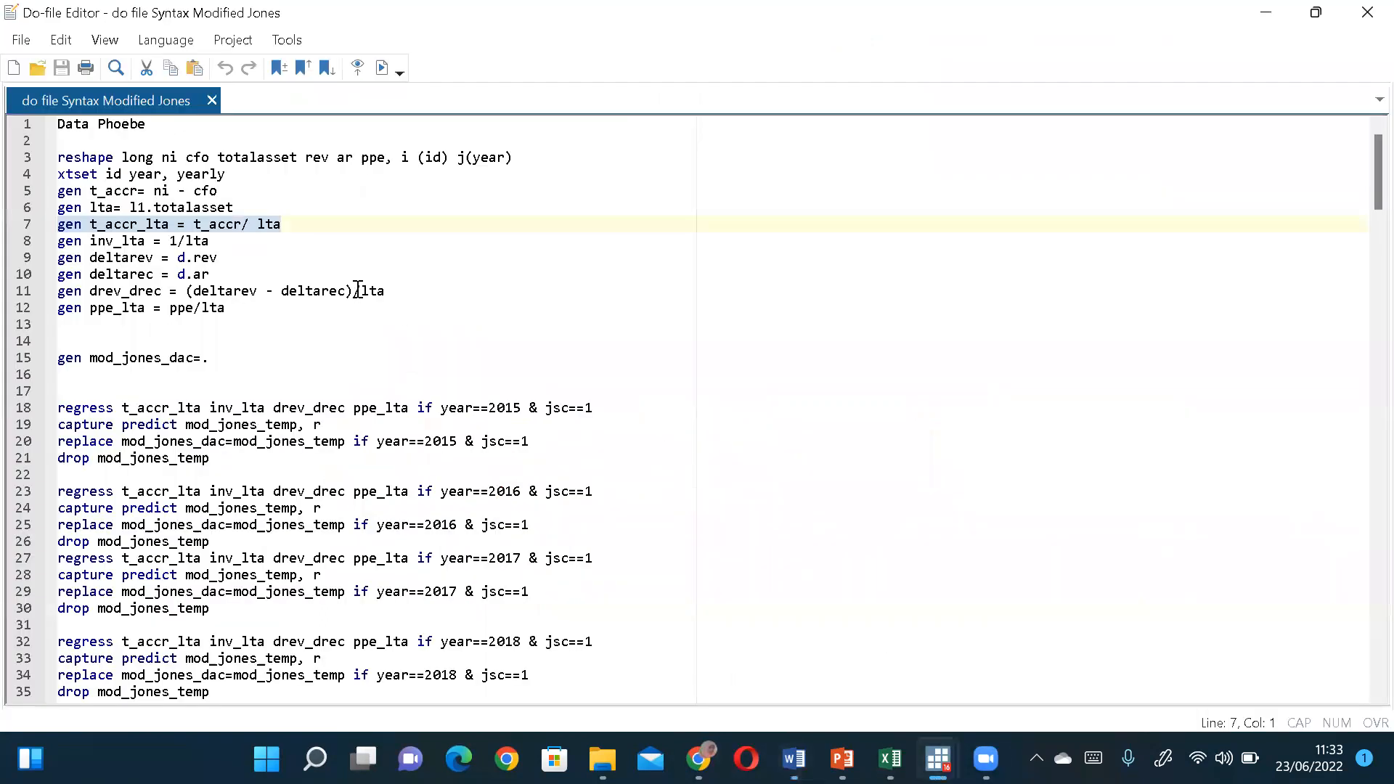
pyautogui.moveTo(210, 240); pyautogui.dragTo(61, 245)
pyautogui.hotkey('ctrl', 'c')
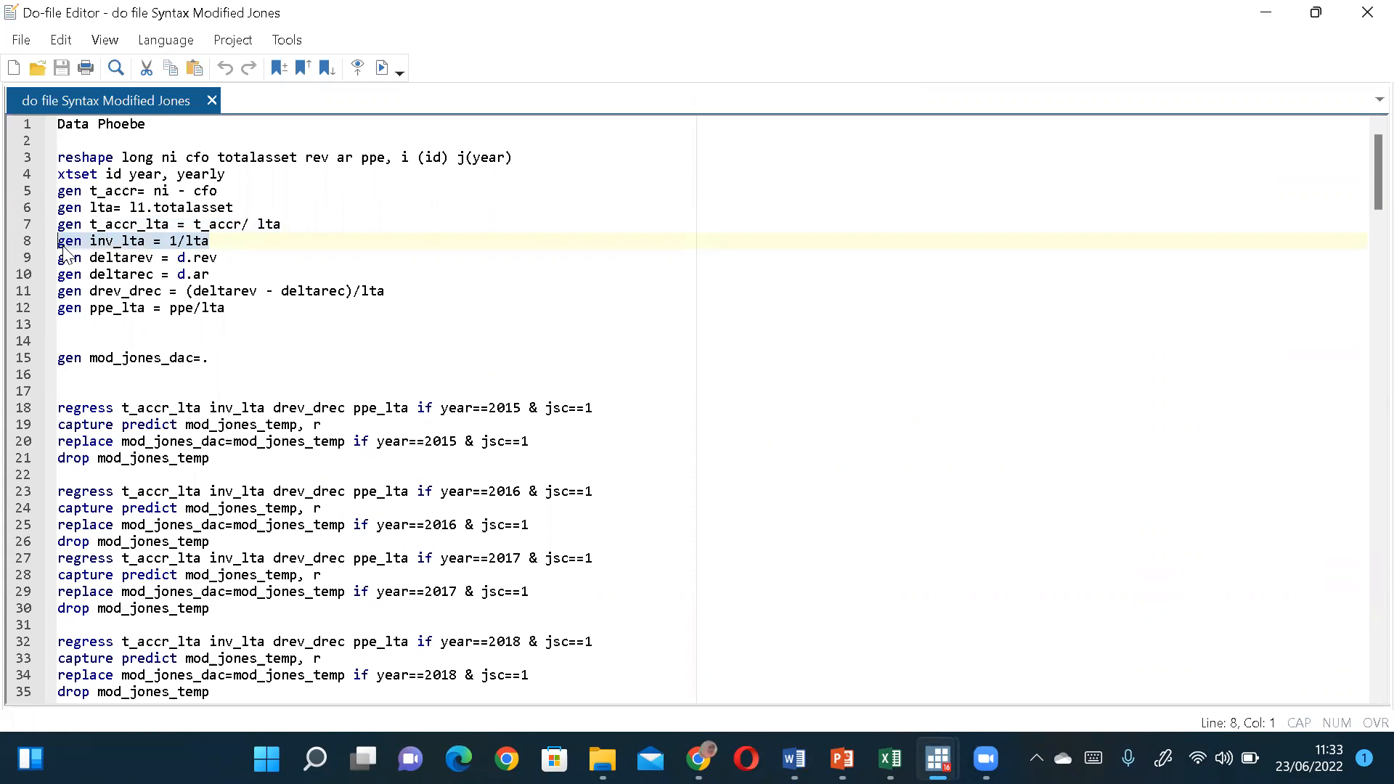
pyautogui.moveTo(842, 758)
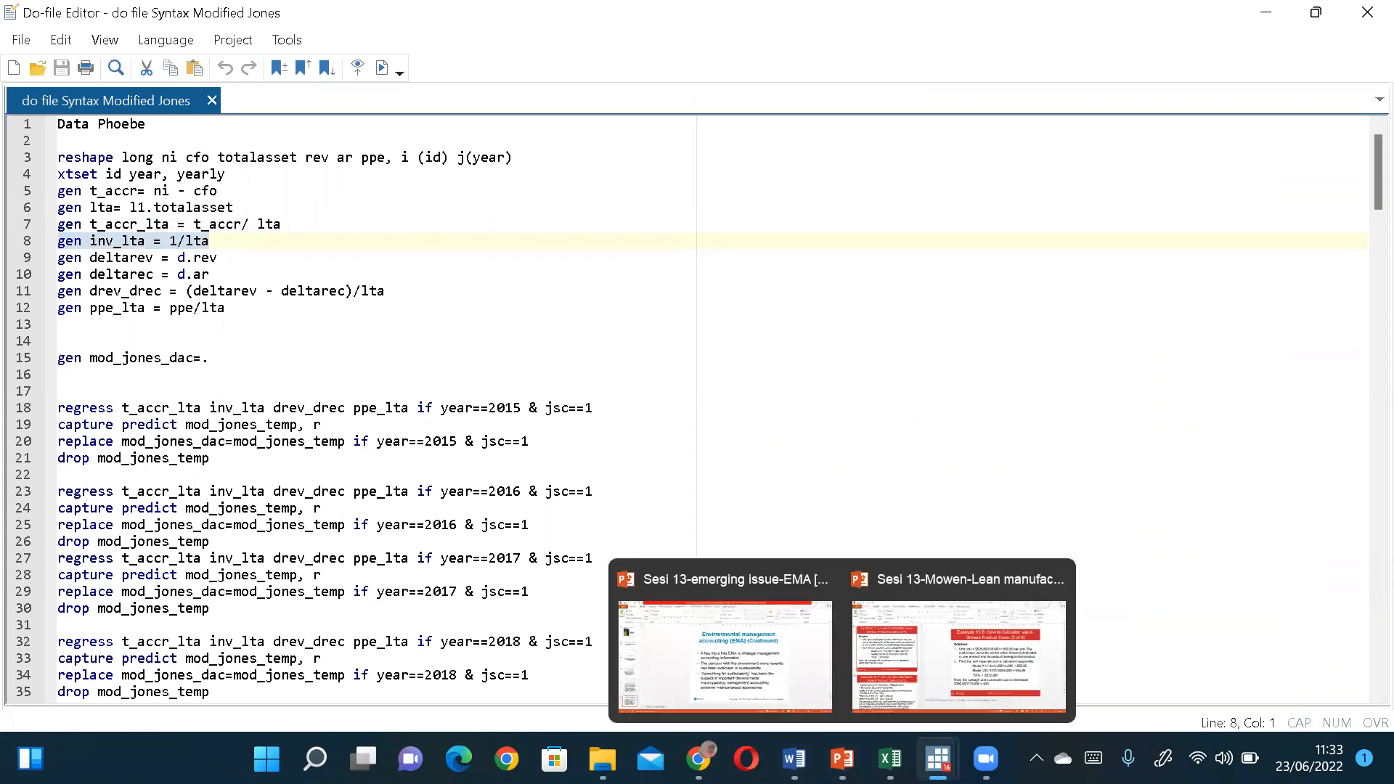
pyautogui.click(704, 660)
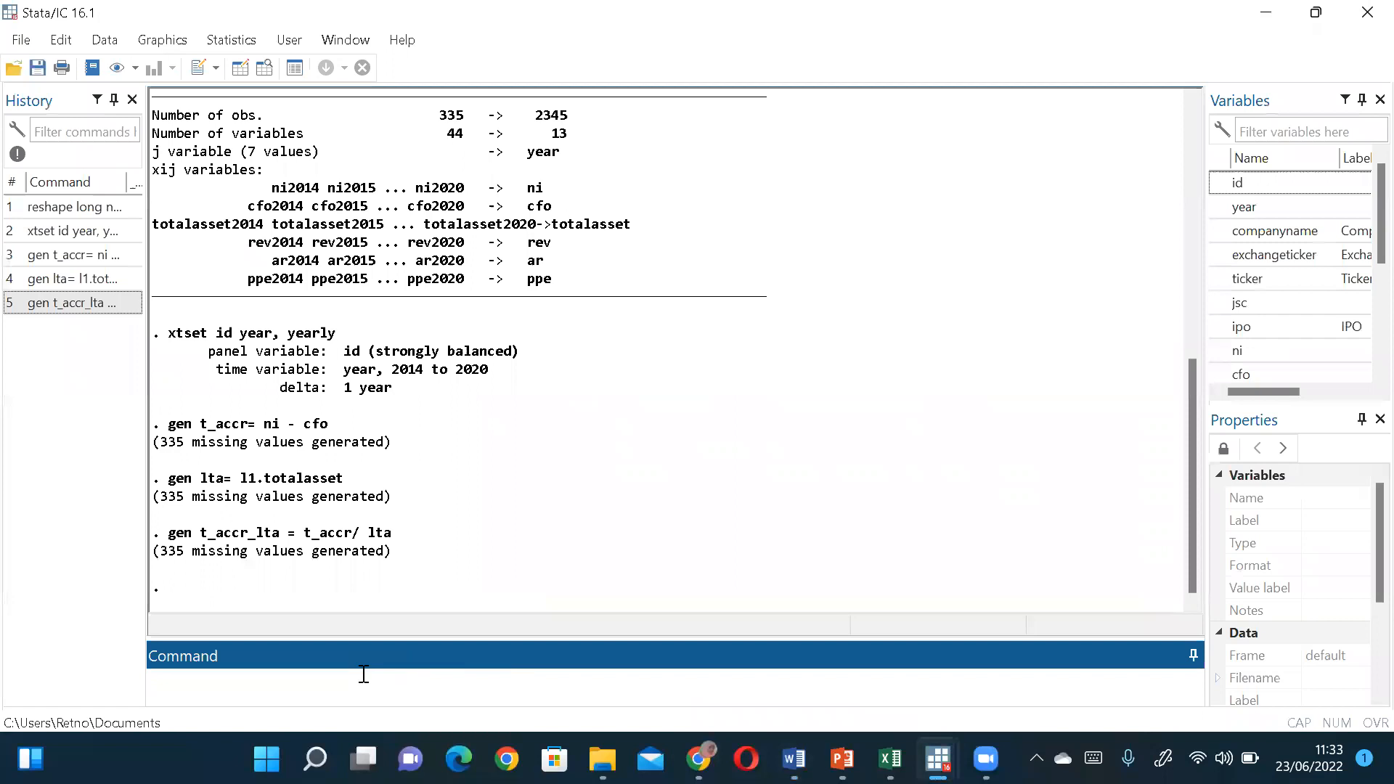
pyautogui.hotkey('ctrl', 'v')
pyautogui.press('Return')
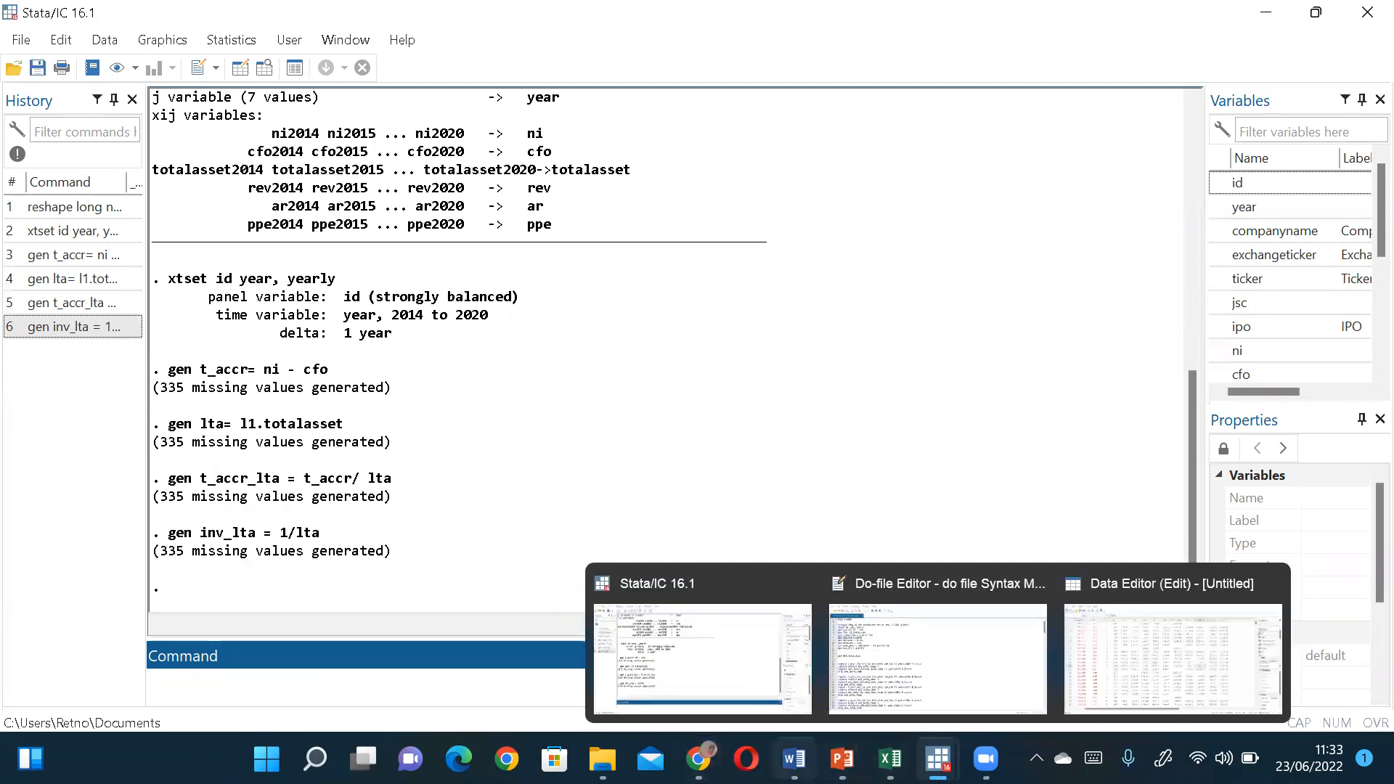
# Check the formula in Word, return to Stata to run line 9, gen deltarev = d.rev, and view the data in the Data Editor
pyautogui.moveTo(794, 759)
pyautogui.click(801, 668)
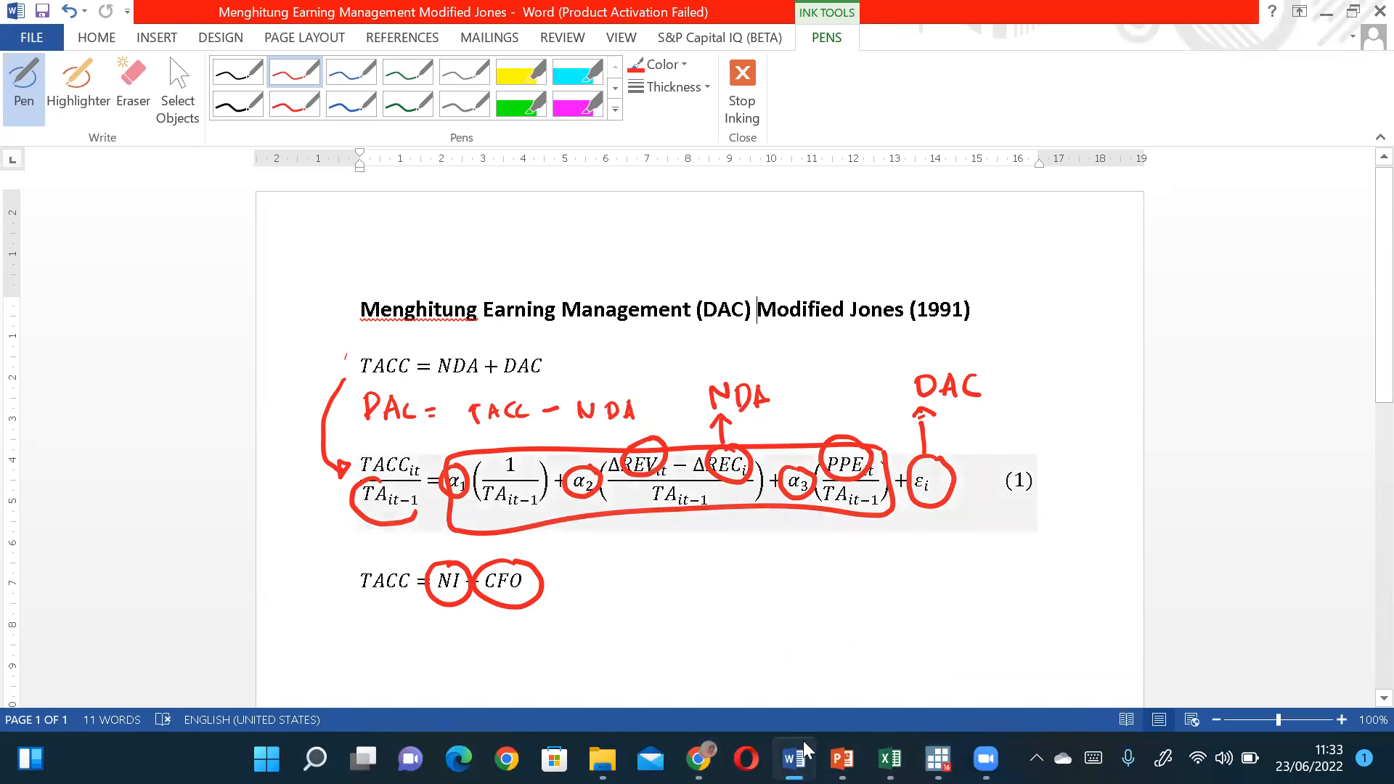
pyautogui.moveTo(938, 759)
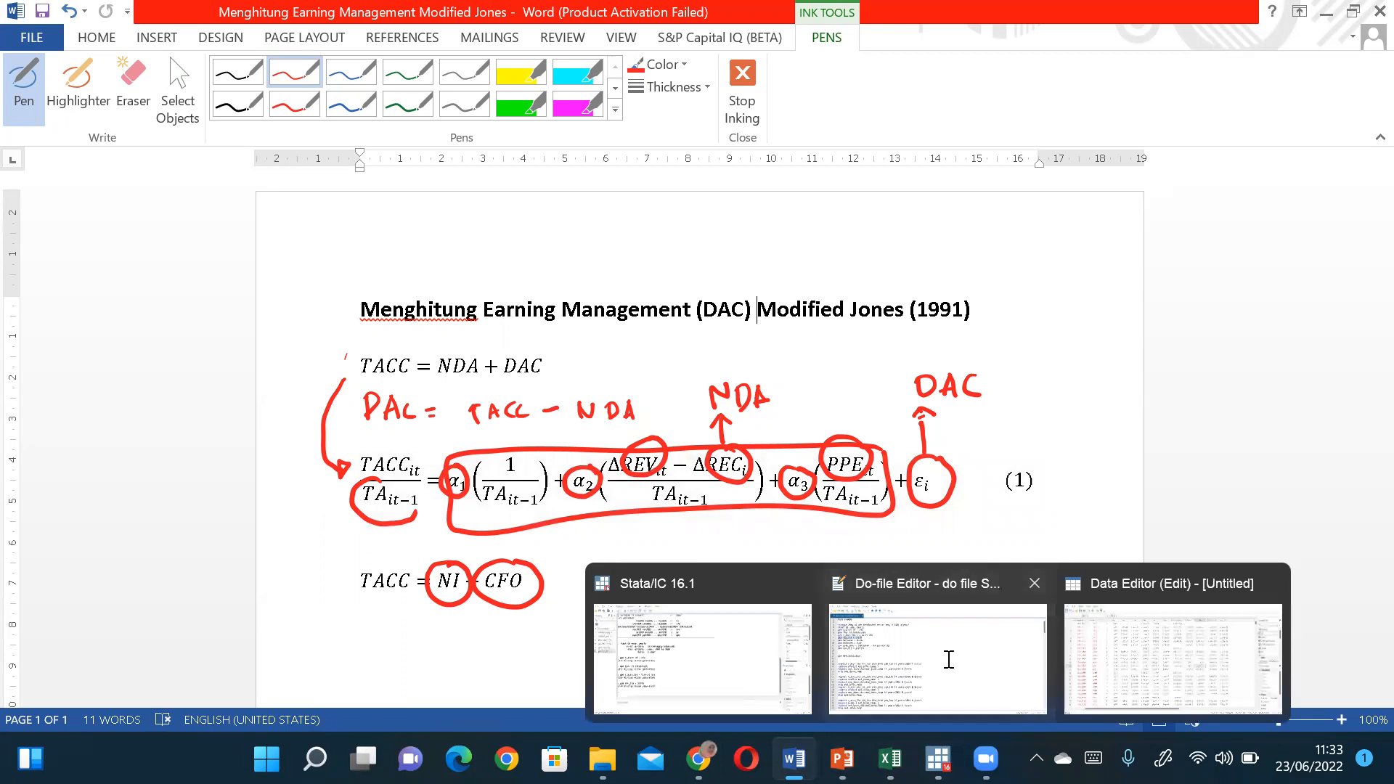
pyautogui.click(951, 664)
pyautogui.moveTo(222, 259); pyautogui.dragTo(64, 259)
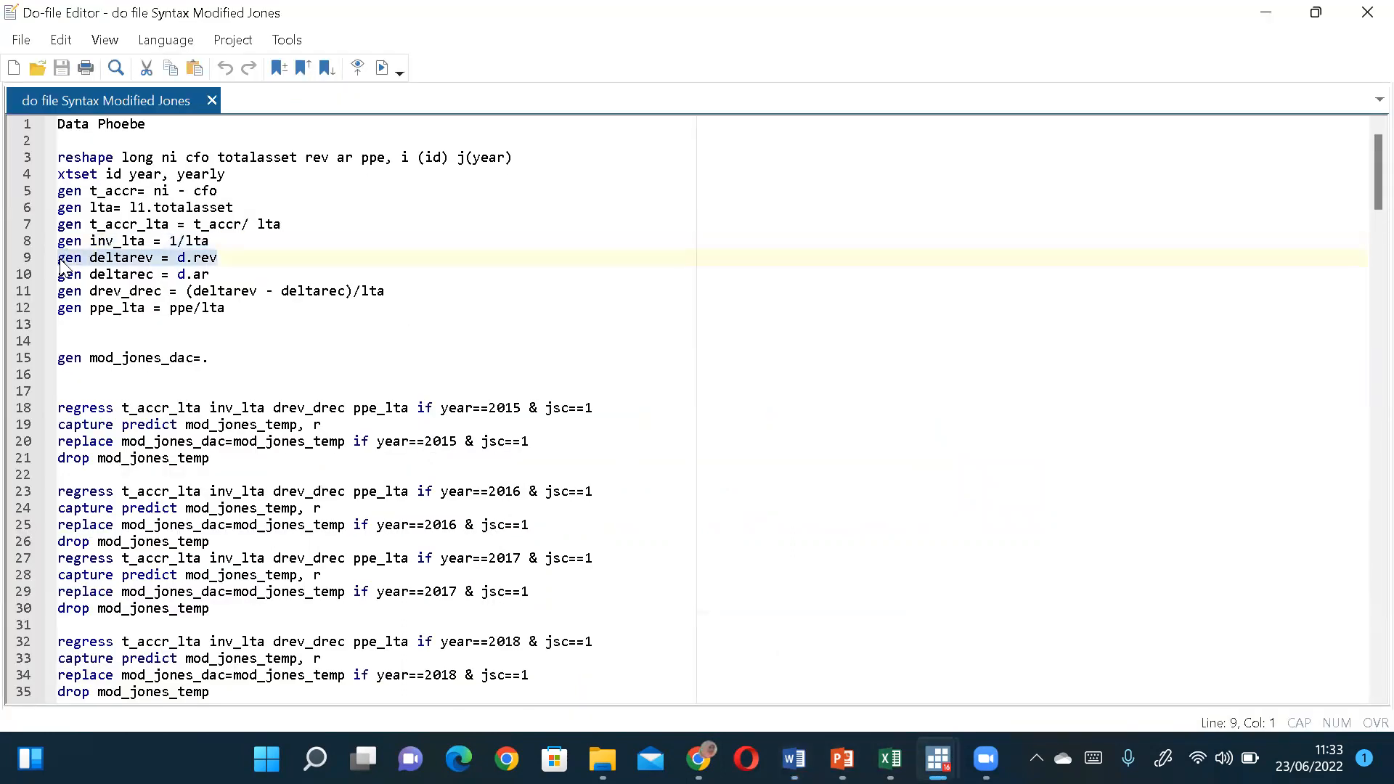
pyautogui.moveTo(926, 736)
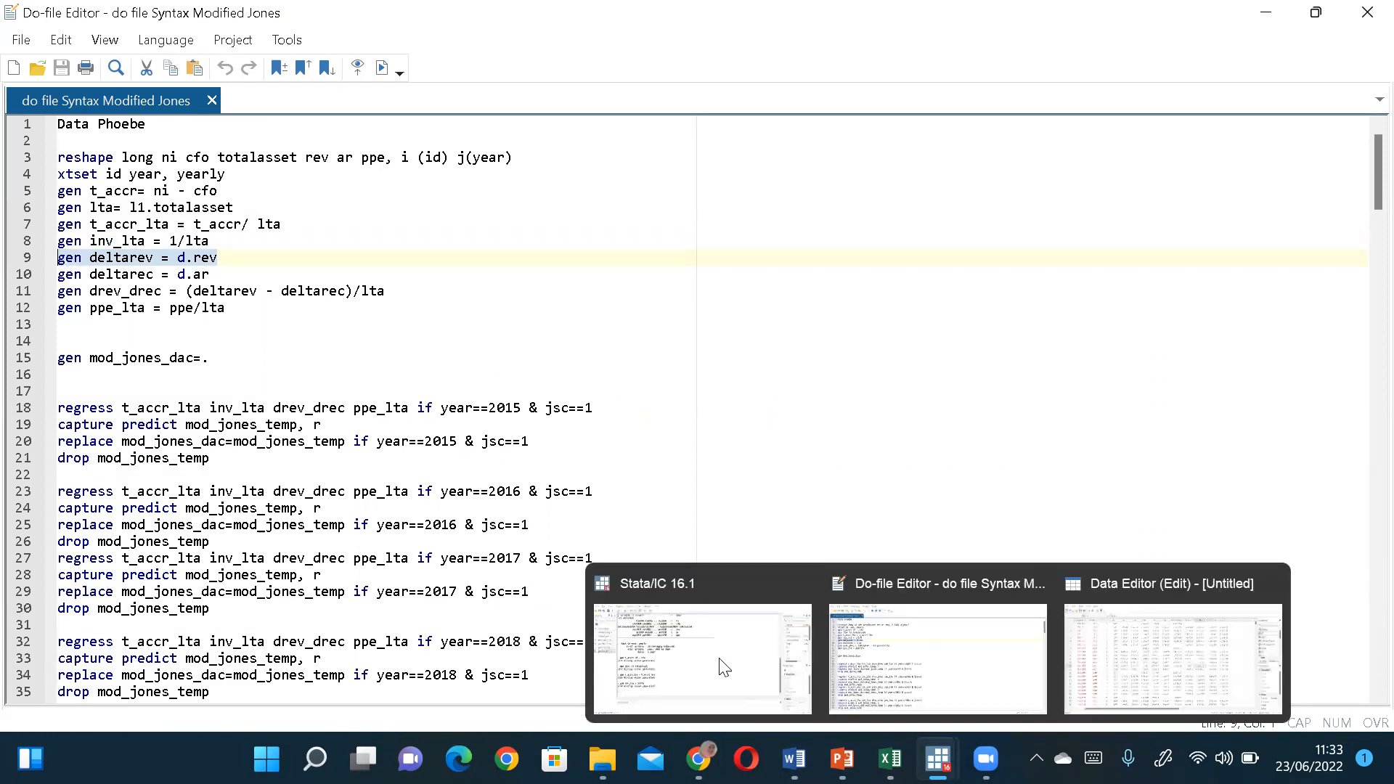
pyautogui.click(719, 663)
pyautogui.write('gen deltarev = d.rev')
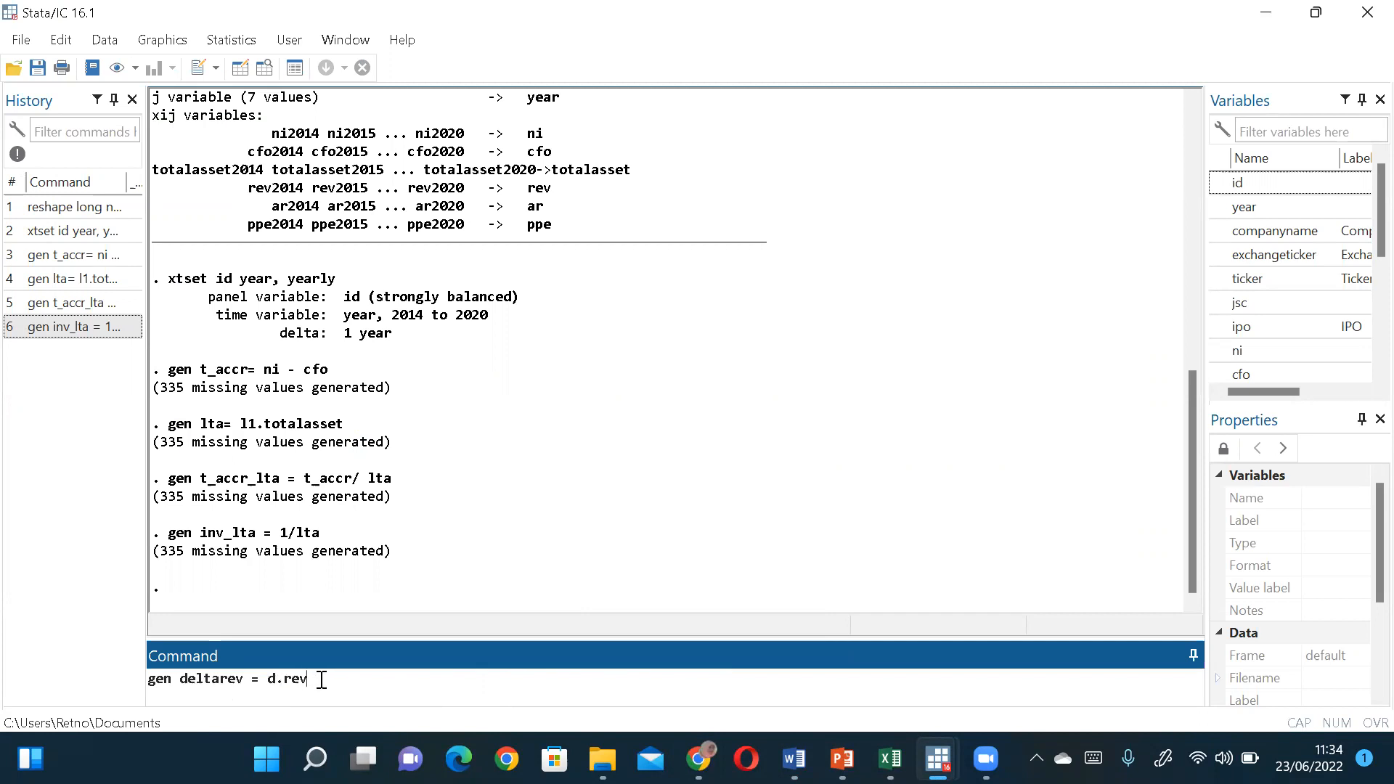
pyautogui.press('Return')
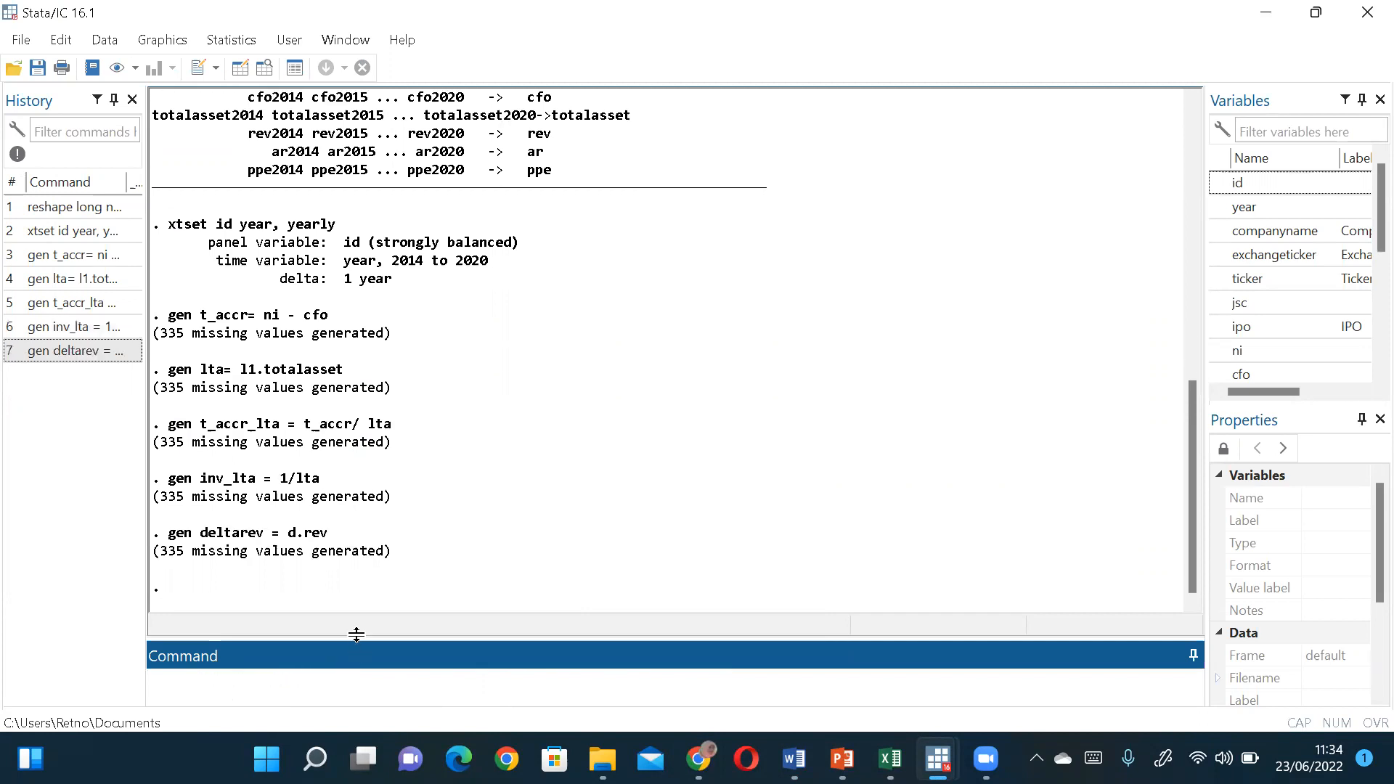
pyautogui.hotkey('ctrl', '8')
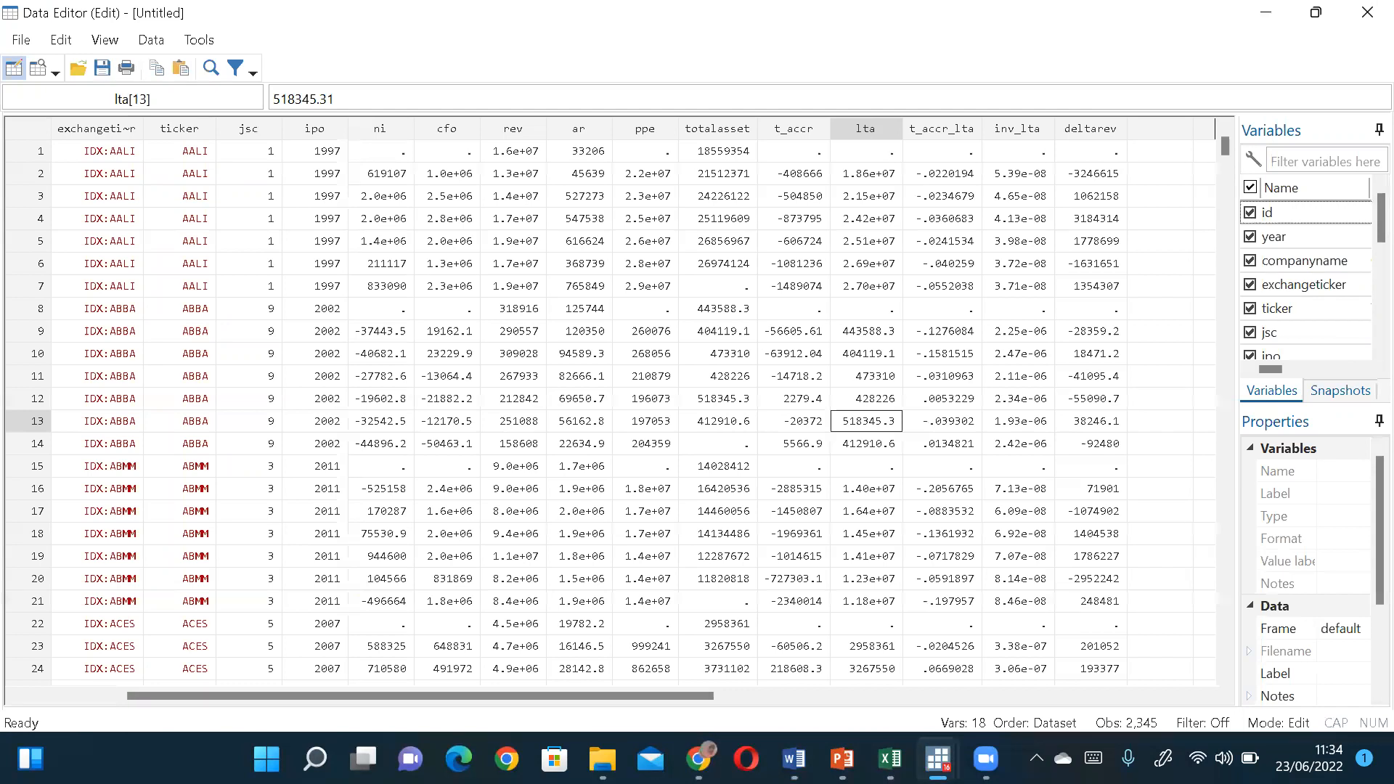
# Copy line 10 of the do file and run it as a Stata command: gen deltarec = d.ar
pyautogui.moveTo(938, 759)
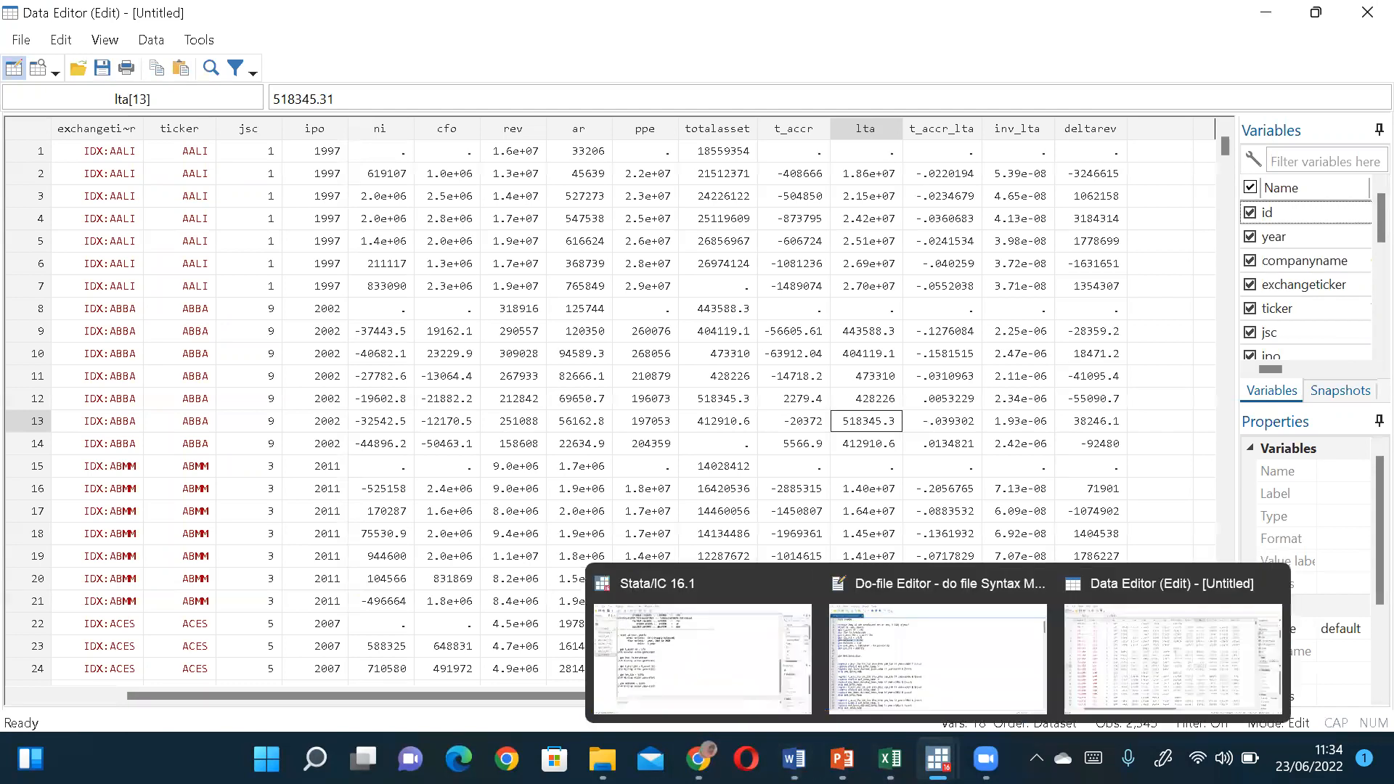
pyautogui.click(964, 683)
pyautogui.moveTo(216, 277); pyautogui.dragTo(58, 279)
pyautogui.hotkey('ctrl', 'c')
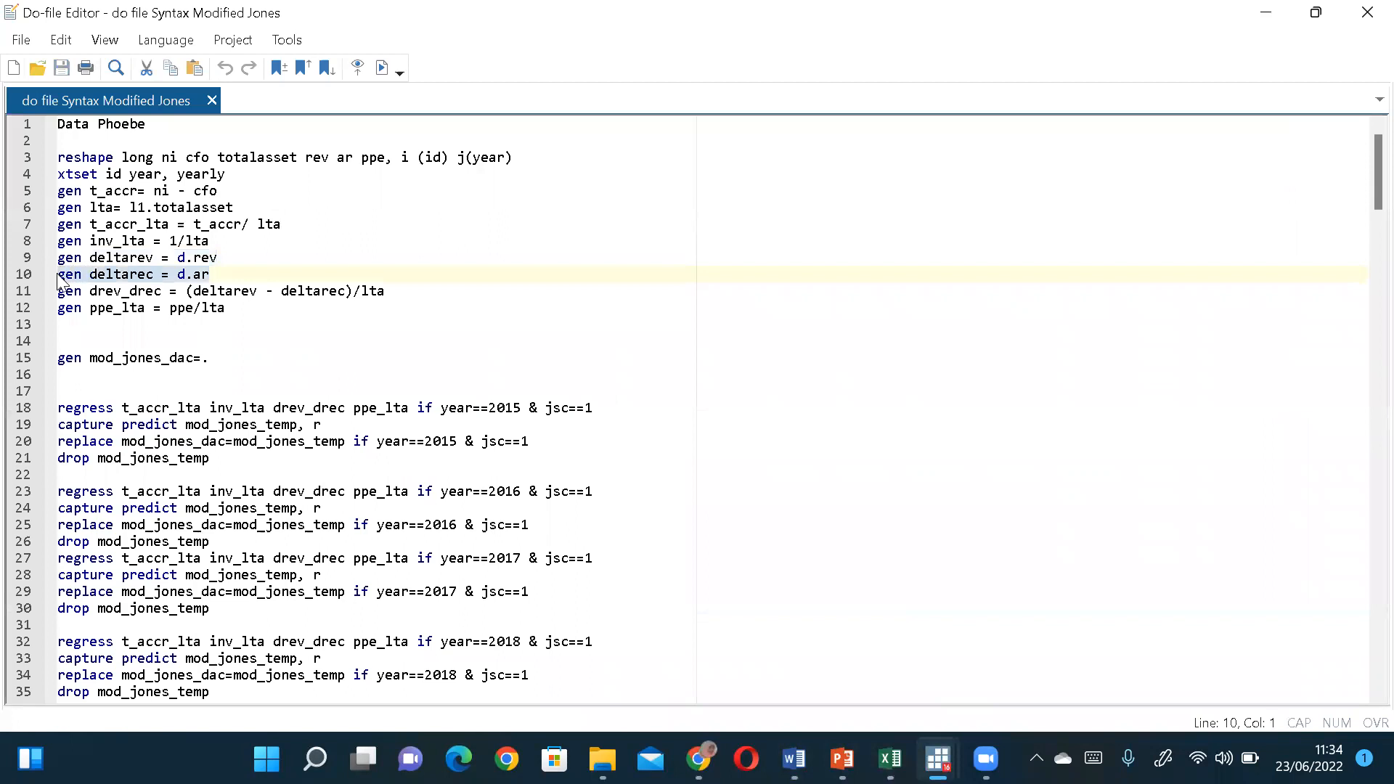
pyautogui.moveTo(937, 755)
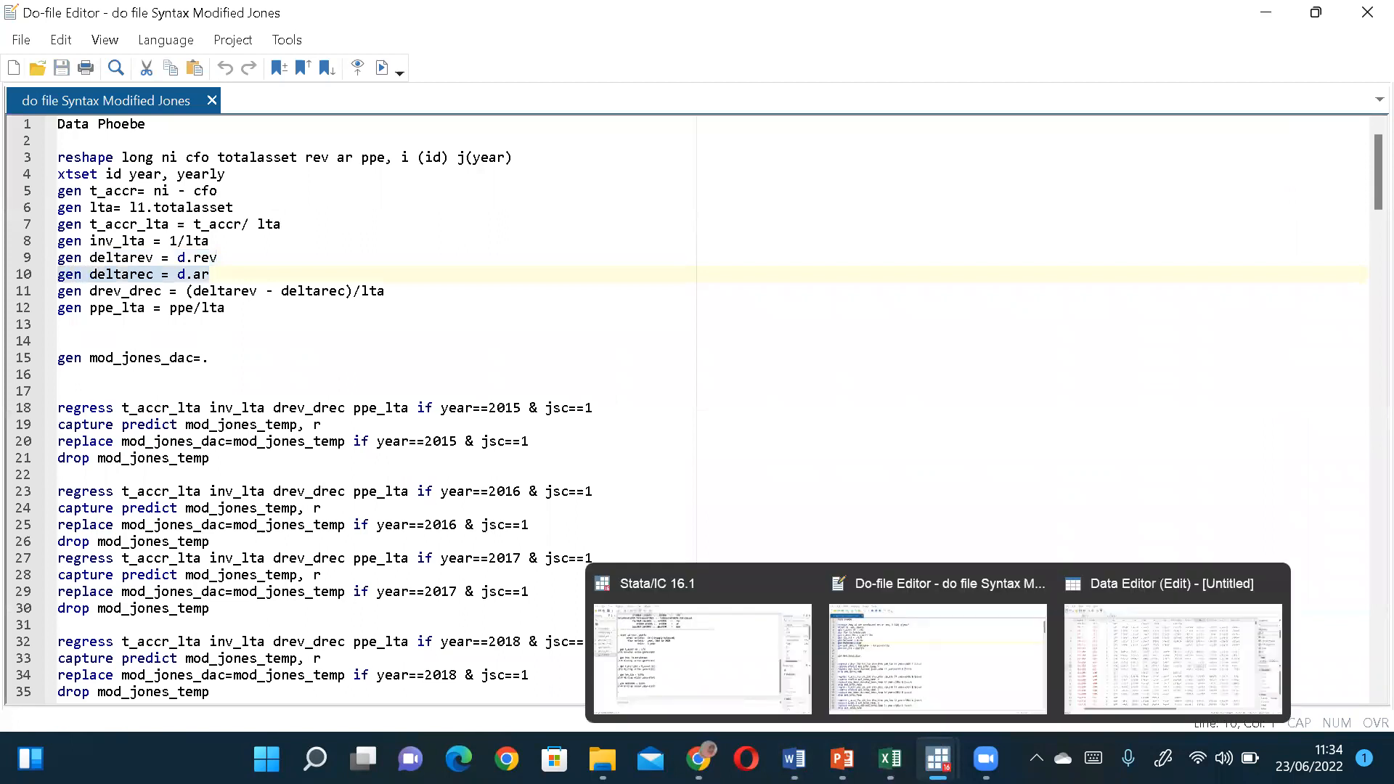
pyautogui.click(676, 653)
pyautogui.hotkey('ctrl', 'v')
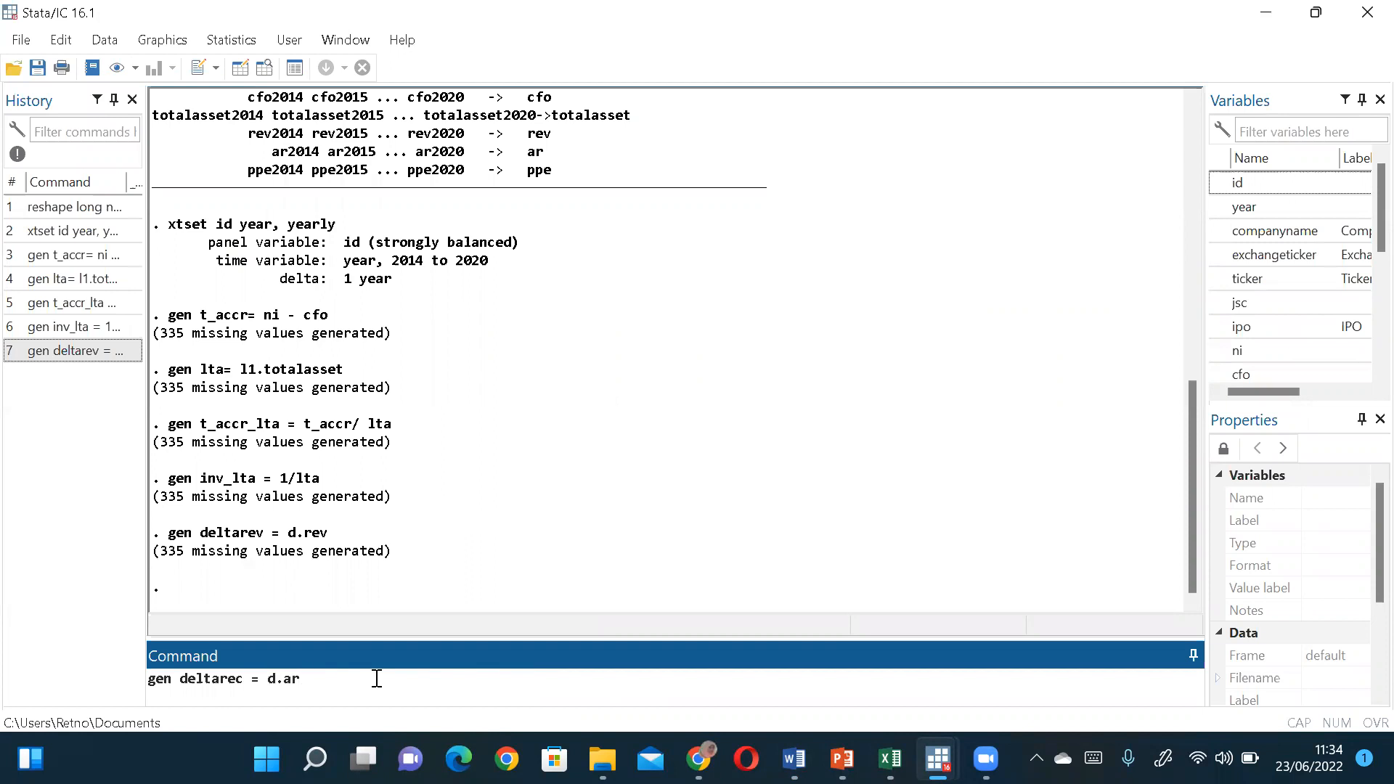
pyautogui.press('Return')
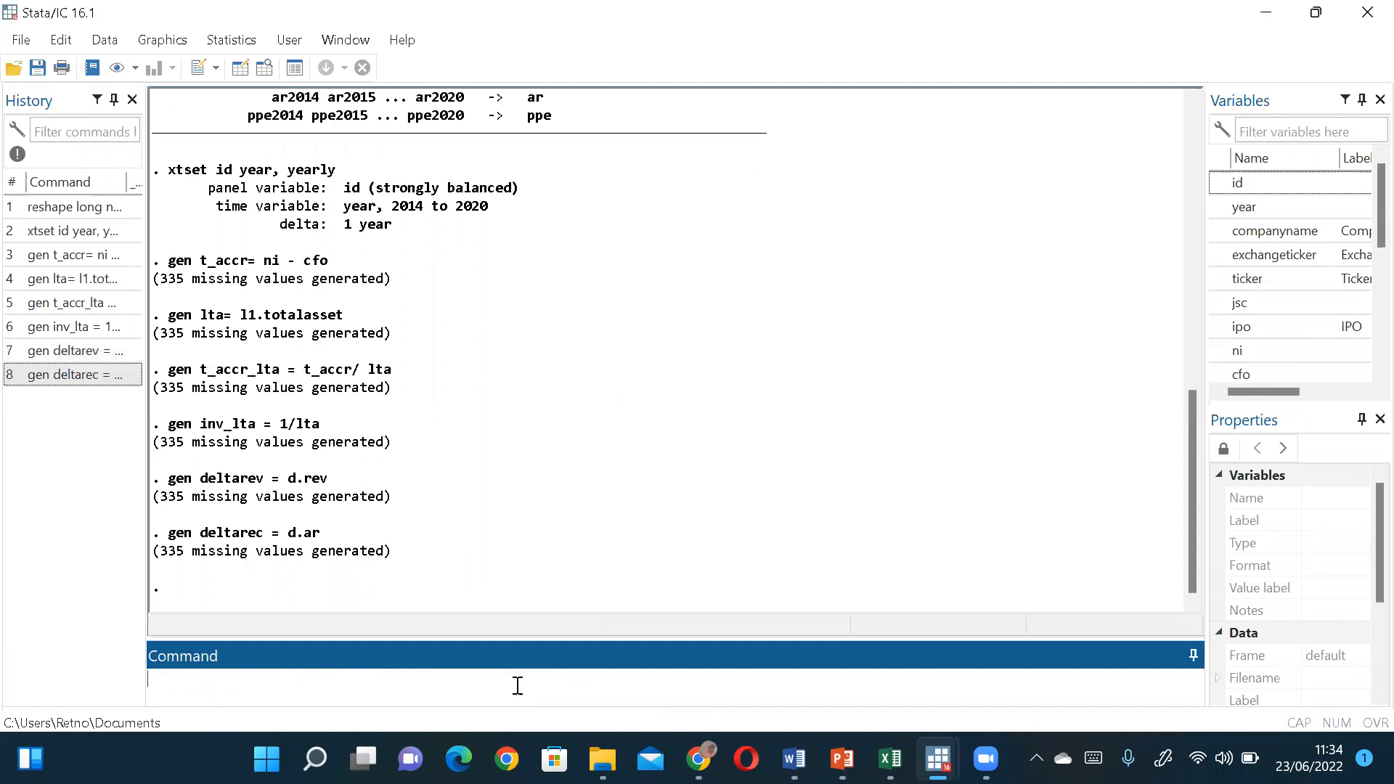
# Check the revenue and receivables term in Word, then return to Stata and run line 11: gen drev_drec = (deltarev - deltarec)/lta
pyautogui.moveTo(793, 759)
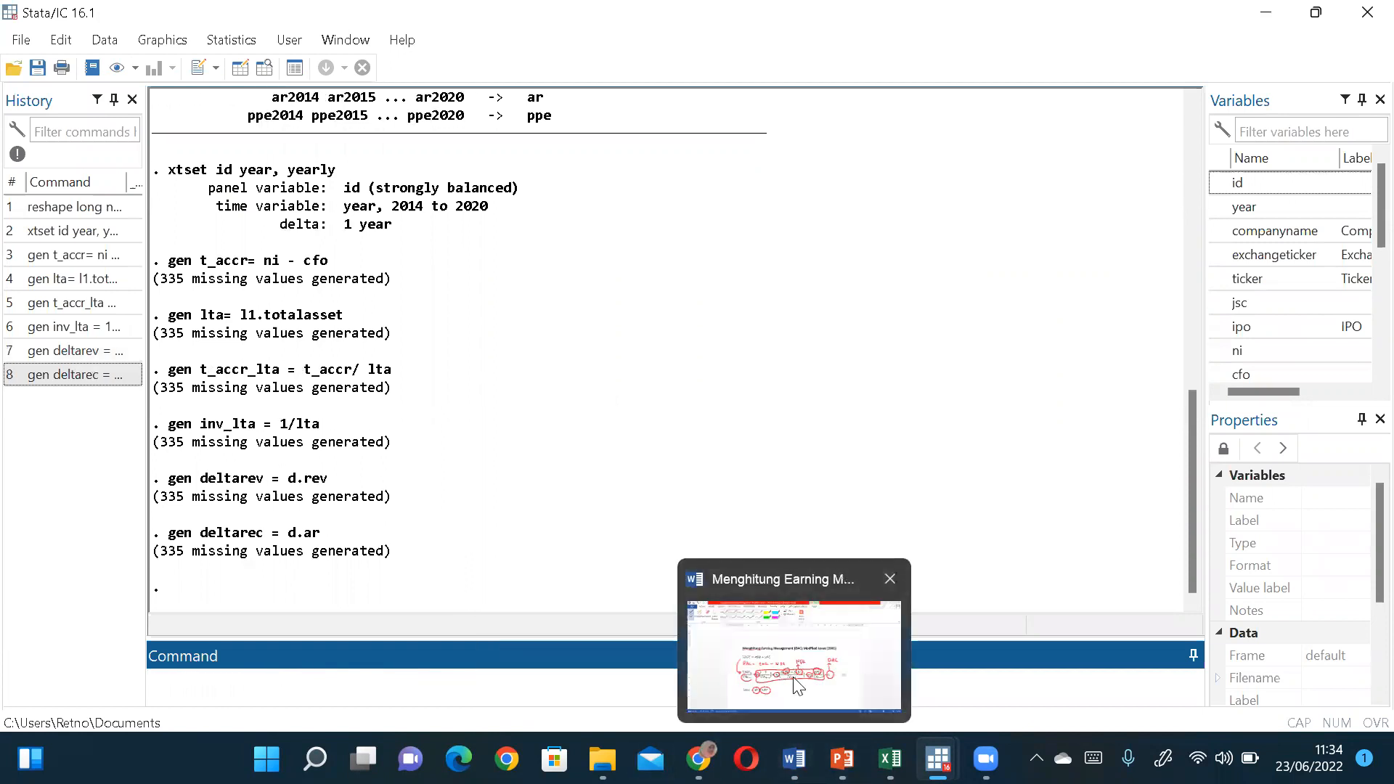
pyautogui.click(798, 686)
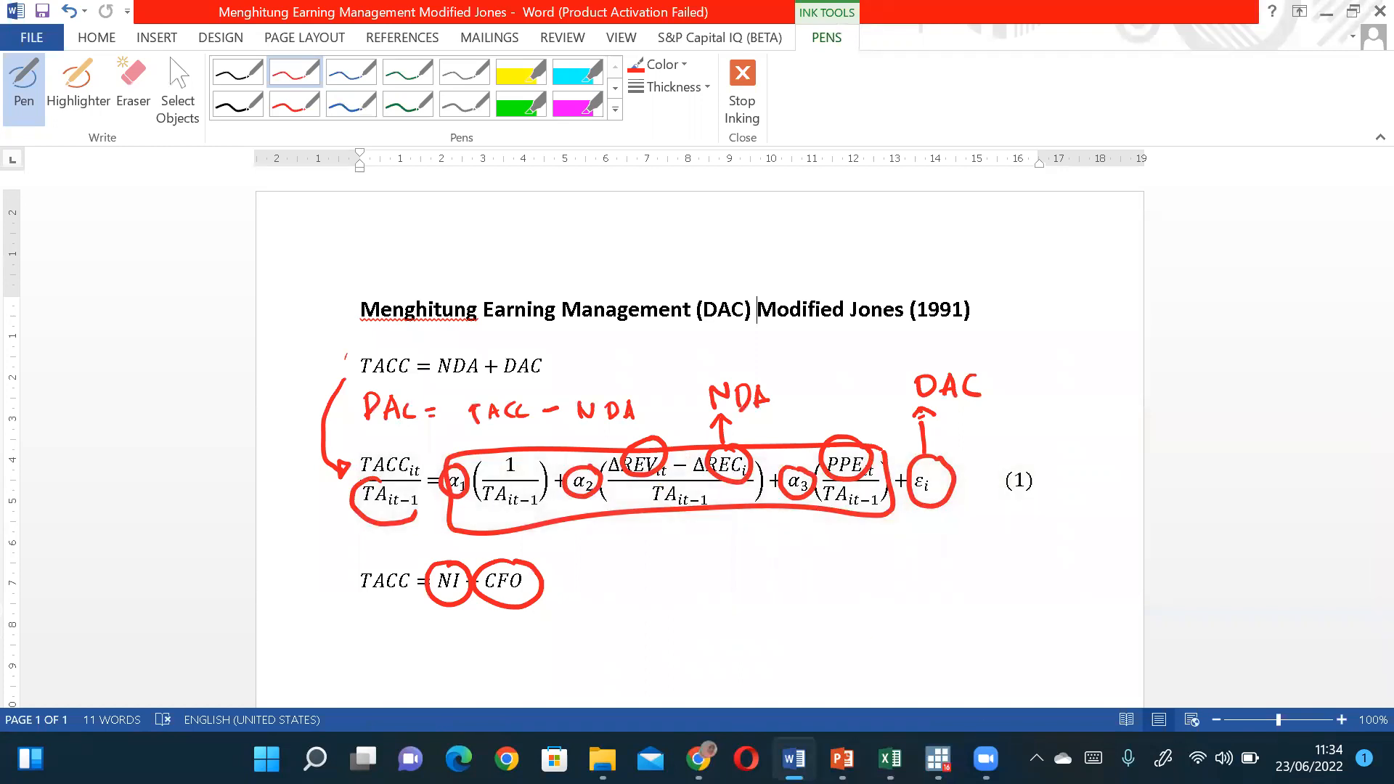
pyautogui.moveTo(938, 759)
pyautogui.click(958, 657)
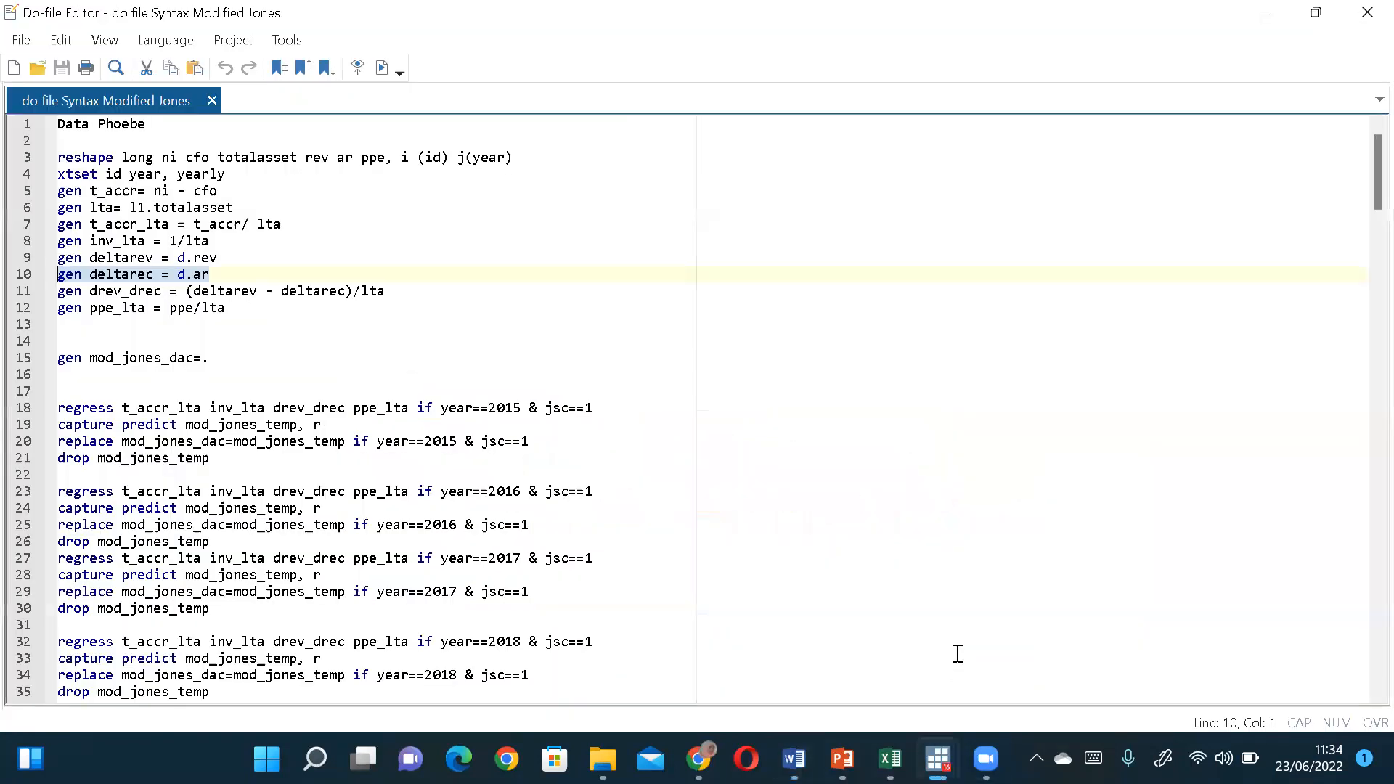
pyautogui.moveTo(398, 289); pyautogui.dragTo(60, 297)
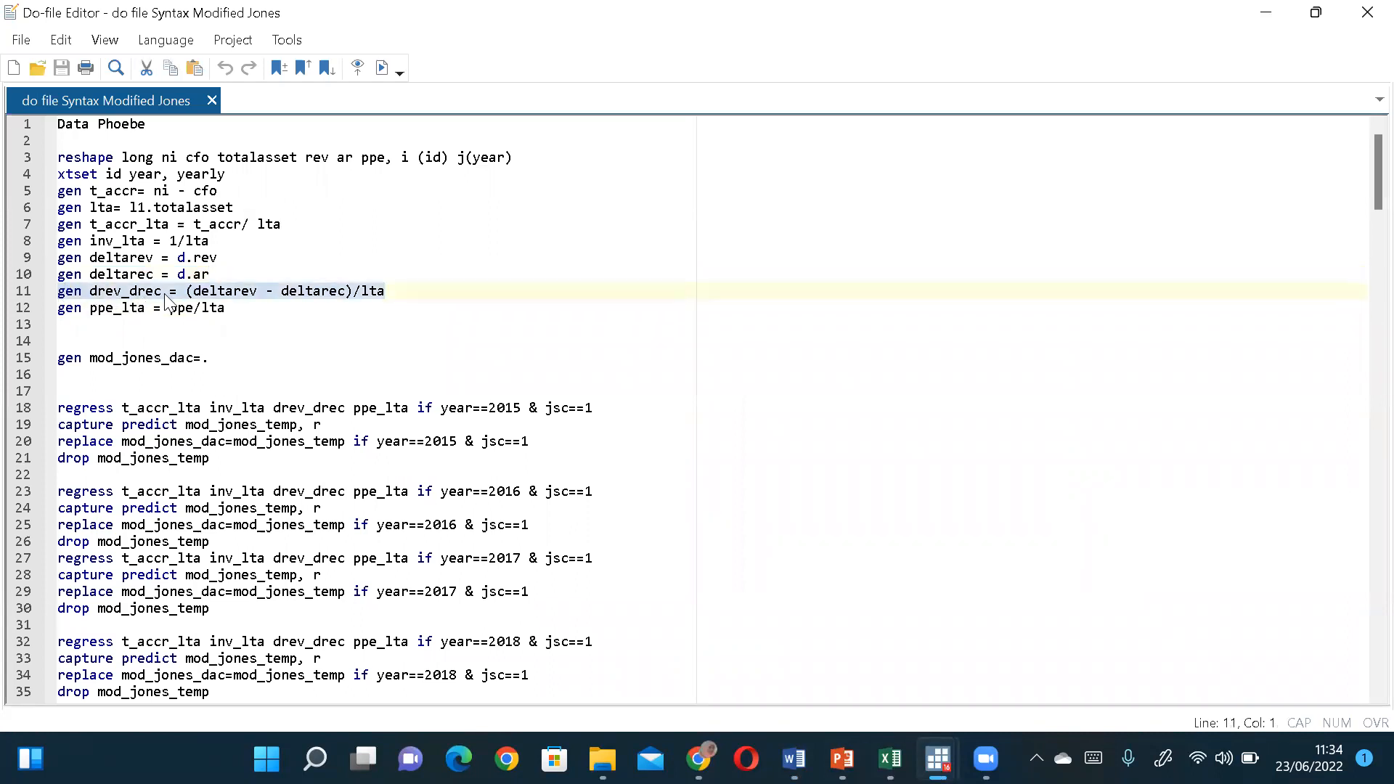
pyautogui.moveTo(938, 759)
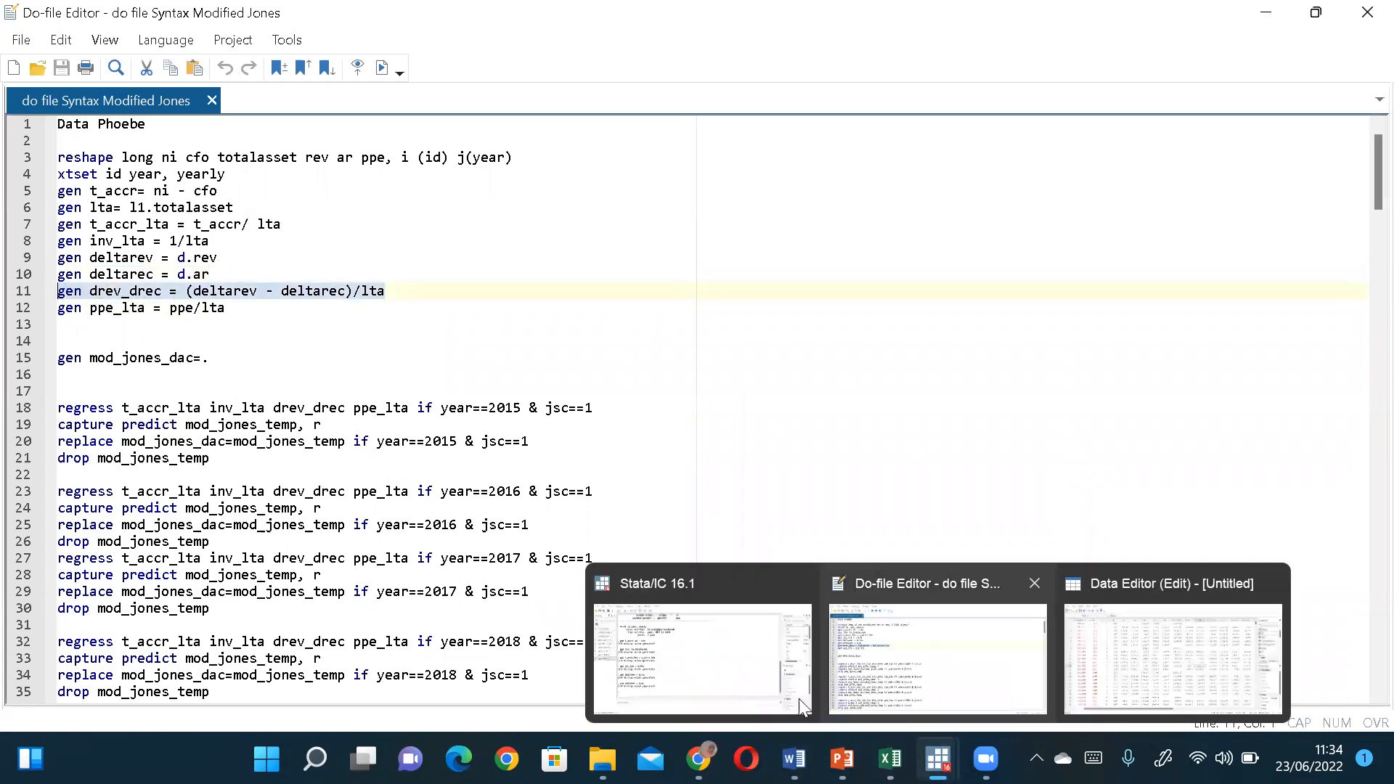
pyautogui.click(715, 675)
pyautogui.write('gen drev_drec = (deltarev - deltarec)/lta')
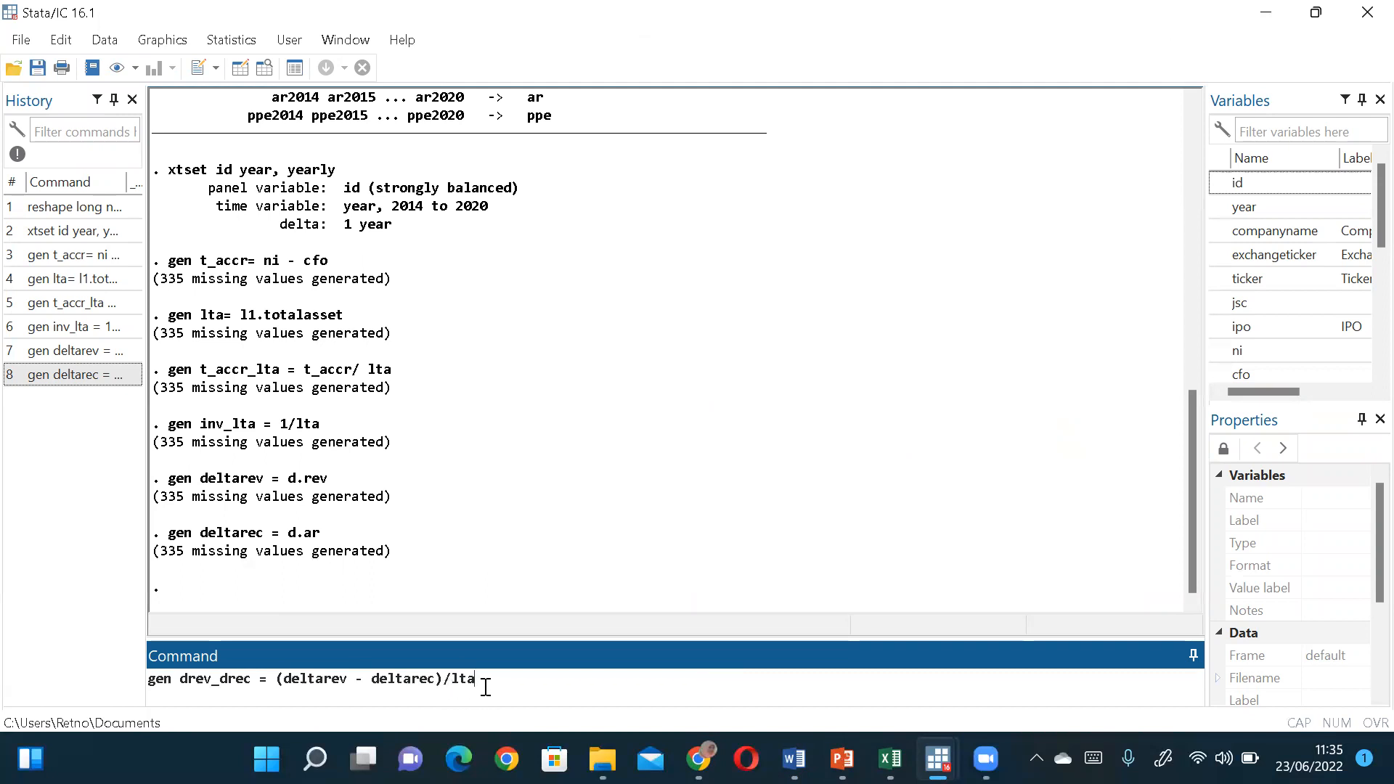
pyautogui.press('Return')
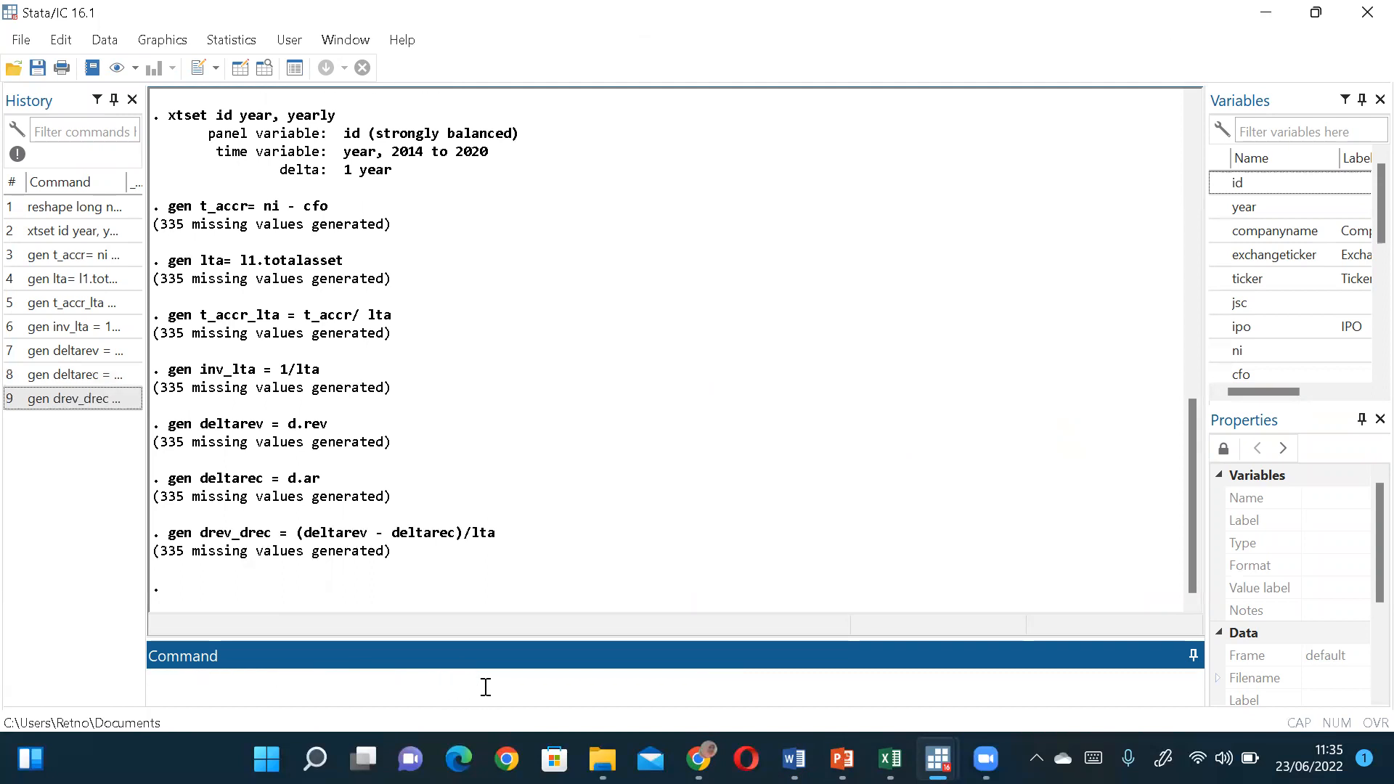
# View the new deltarec and drev_drec columns in the Data Editor
pyautogui.click(239, 68)
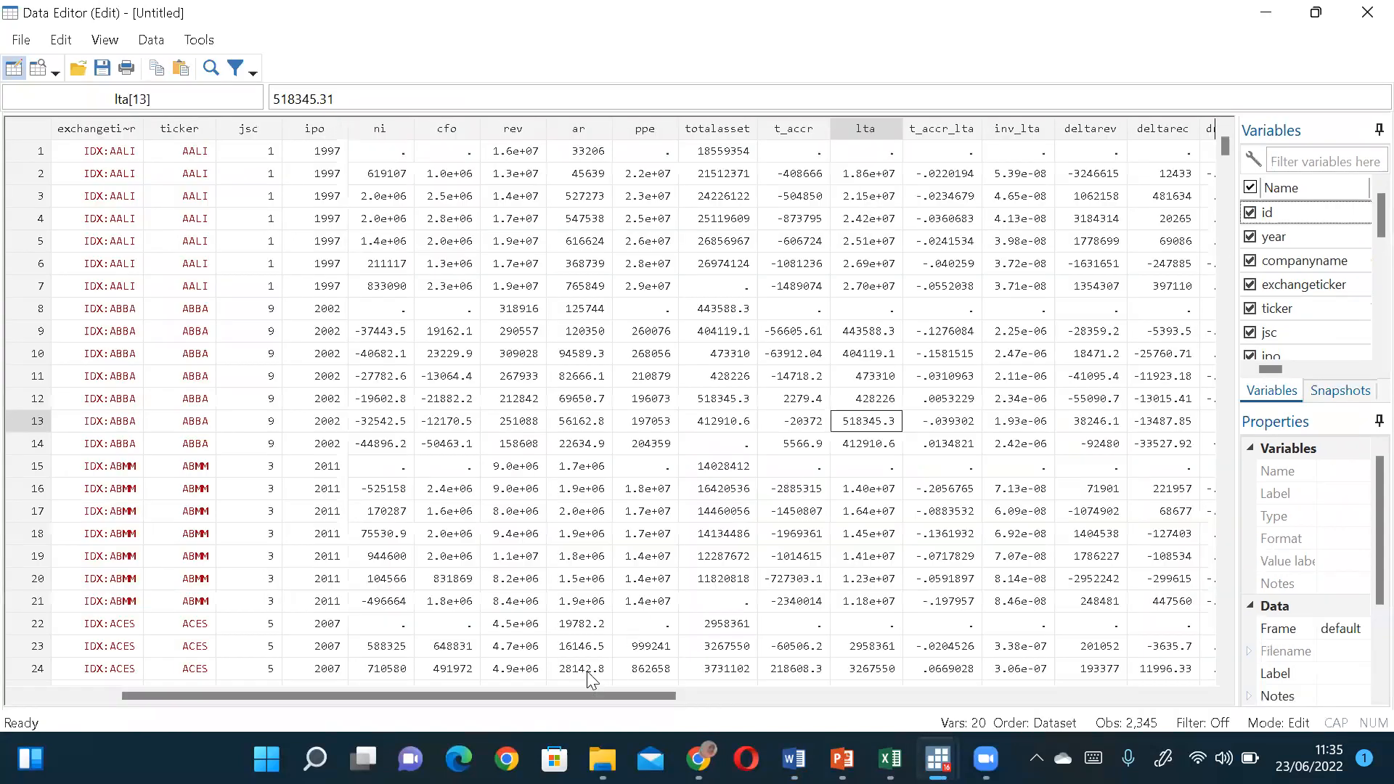
pyautogui.click(846, 697)
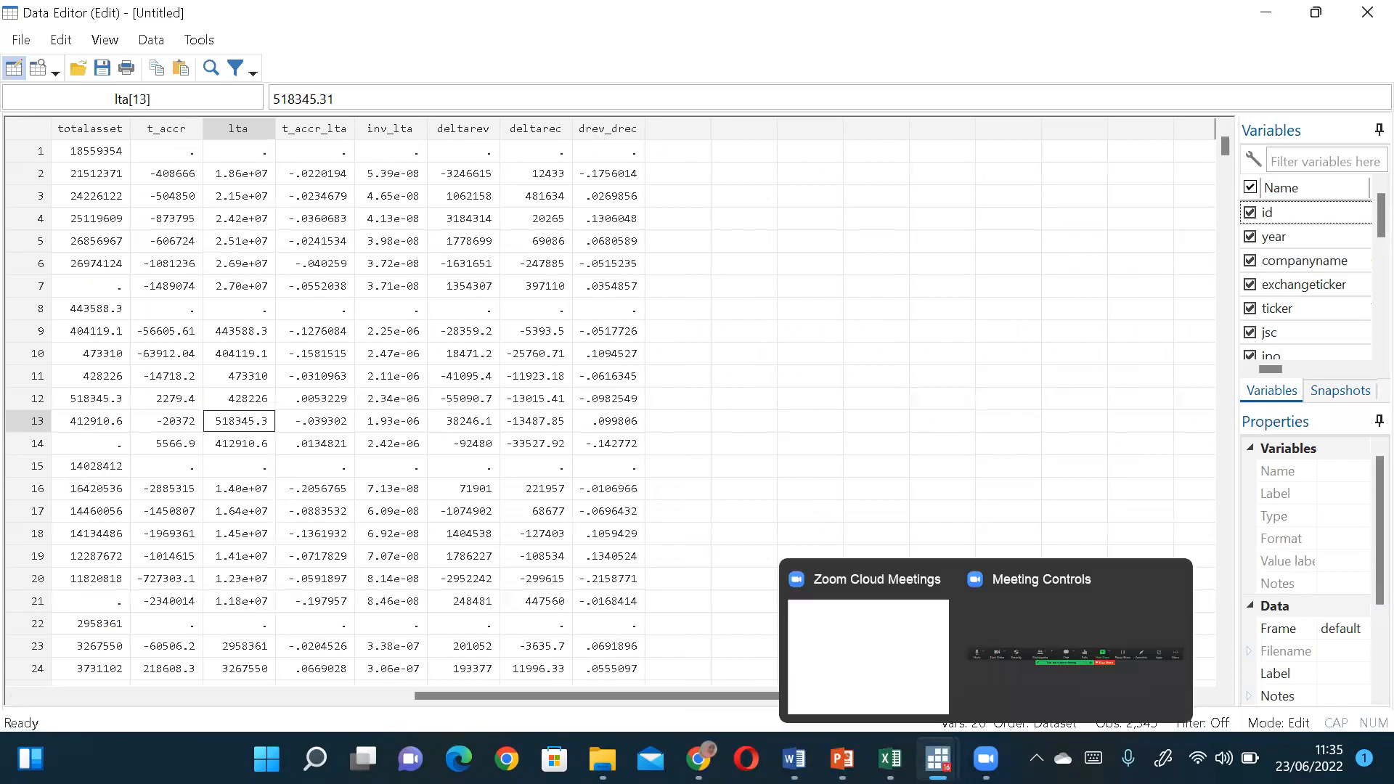
pyautogui.moveTo(890, 758)
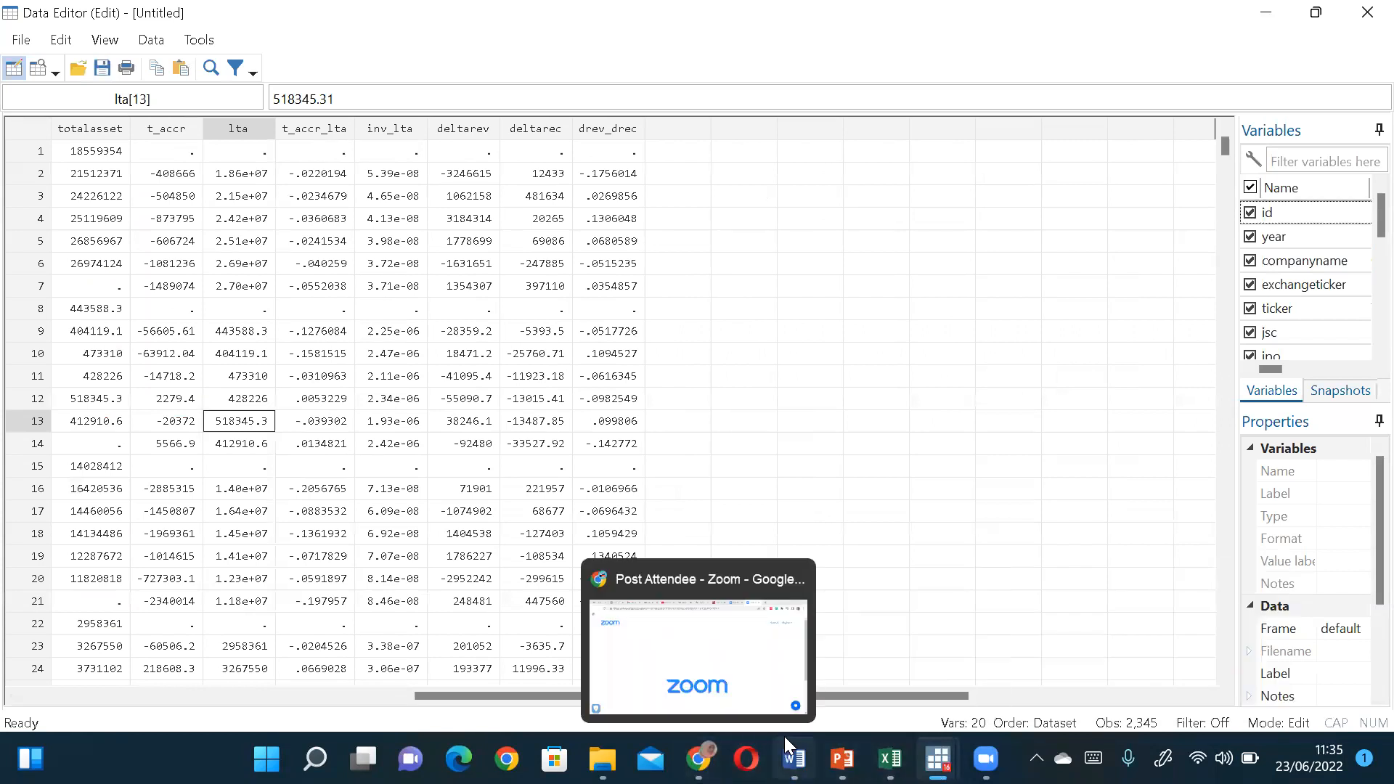
# Switch to the Word document and draw a short red ink stroke below the formula's error term
pyautogui.moveTo(795, 758)
pyautogui.click(801, 690)
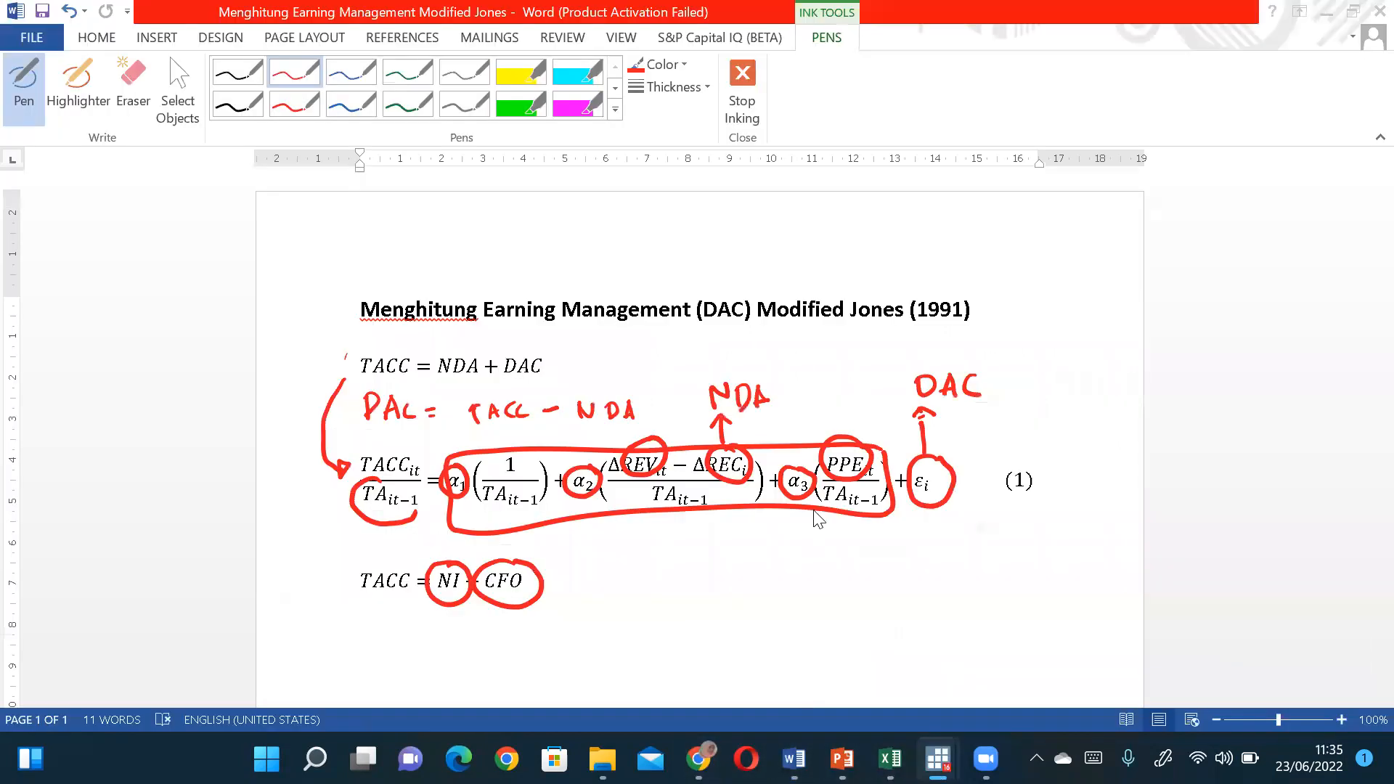
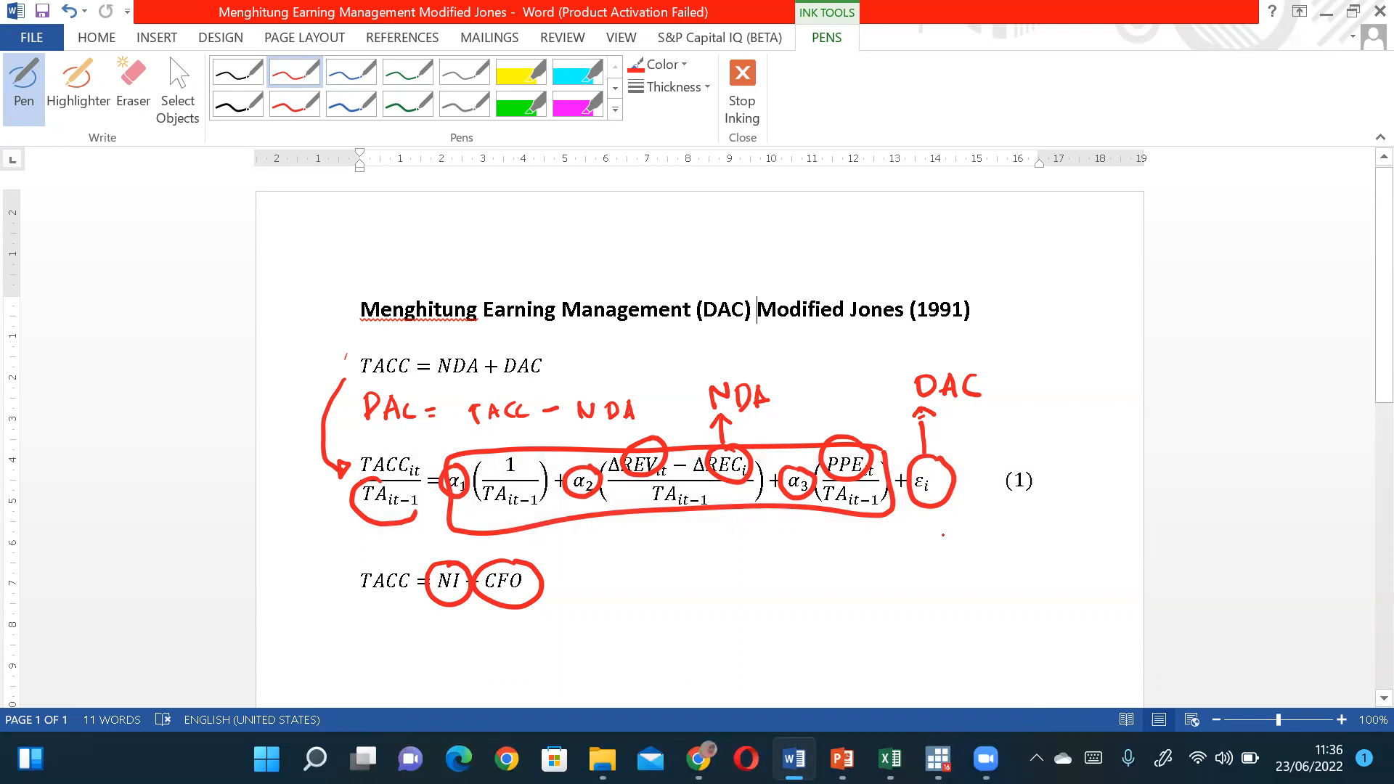
pyautogui.moveTo(941, 541); pyautogui.dragTo(933, 626)
# Return to Stata, run line 15 of the do file, gen mod_jones_dac=., and view the new column in the Data Editor
pyautogui.moveTo(939, 759)
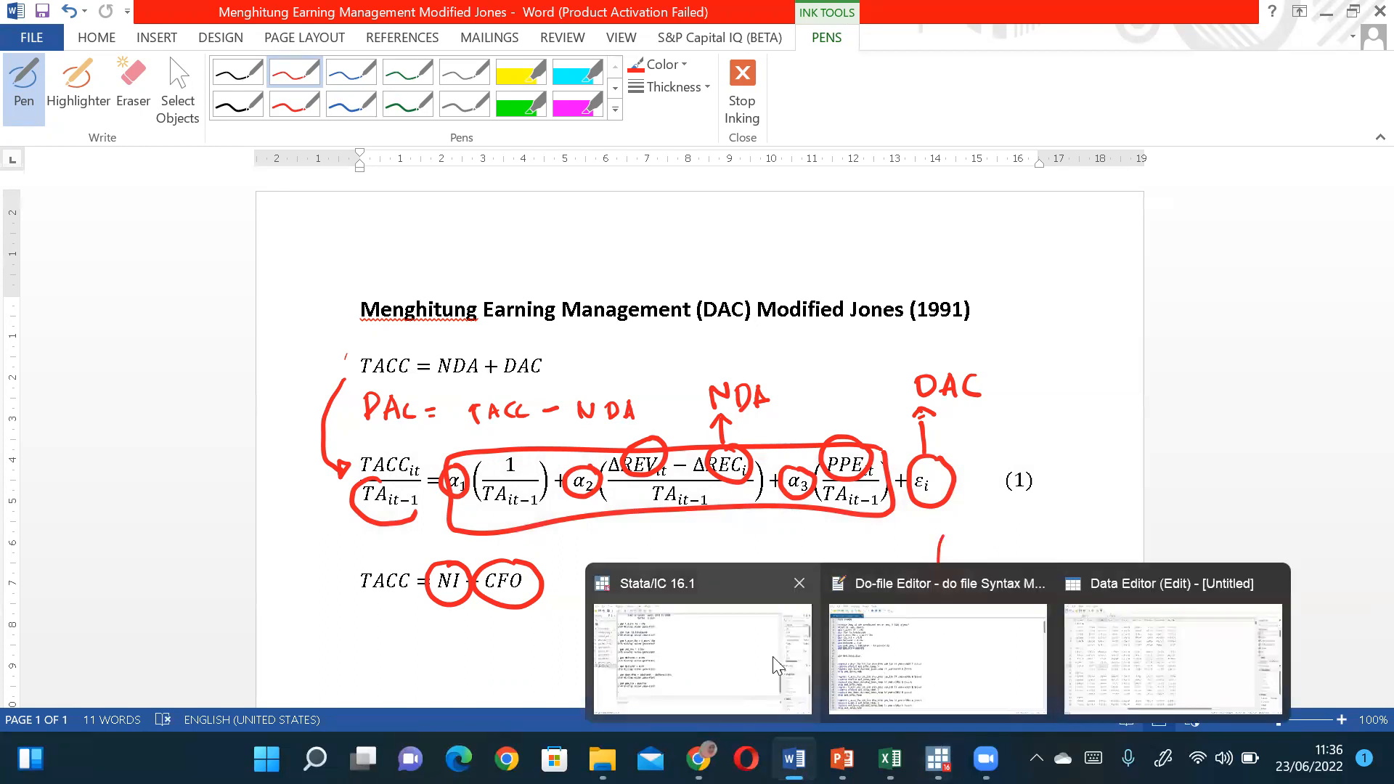
pyautogui.click(737, 662)
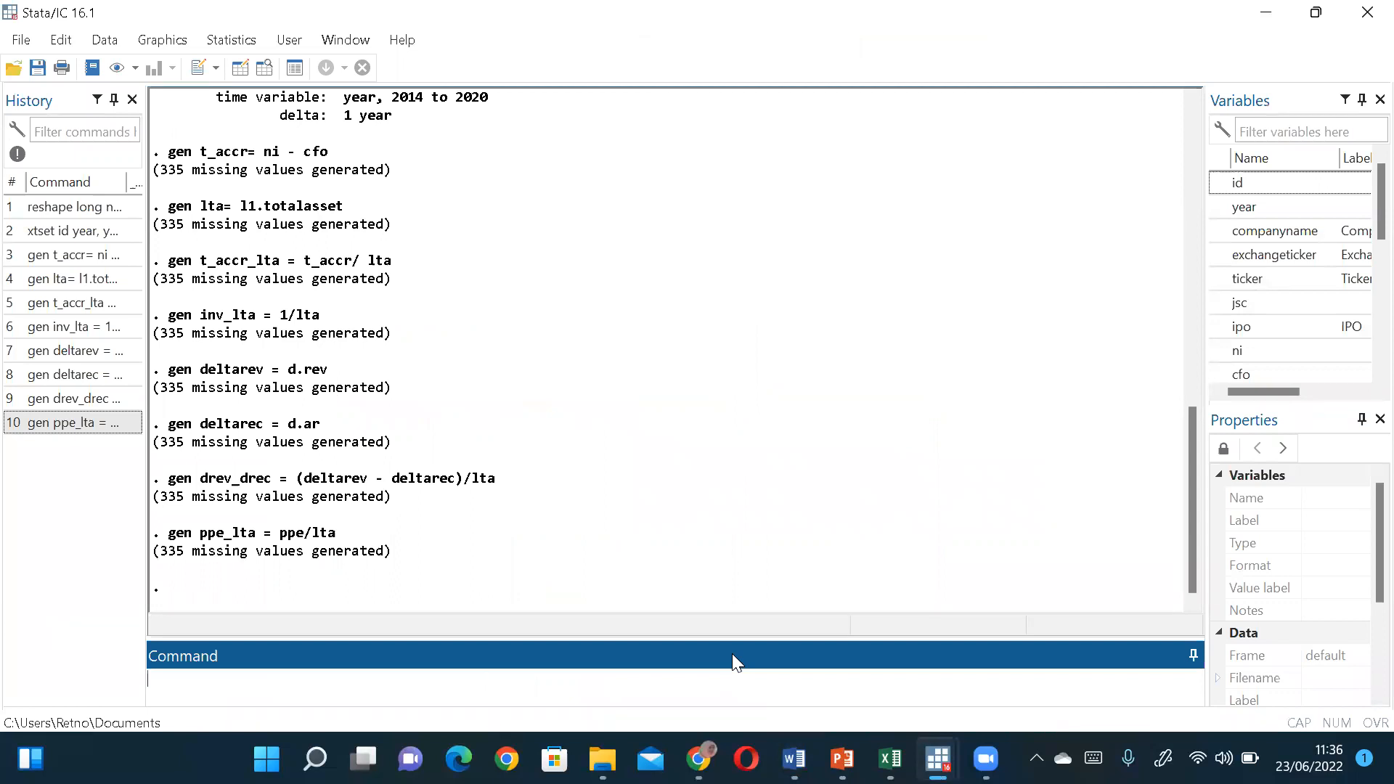
pyautogui.moveTo(890, 755)
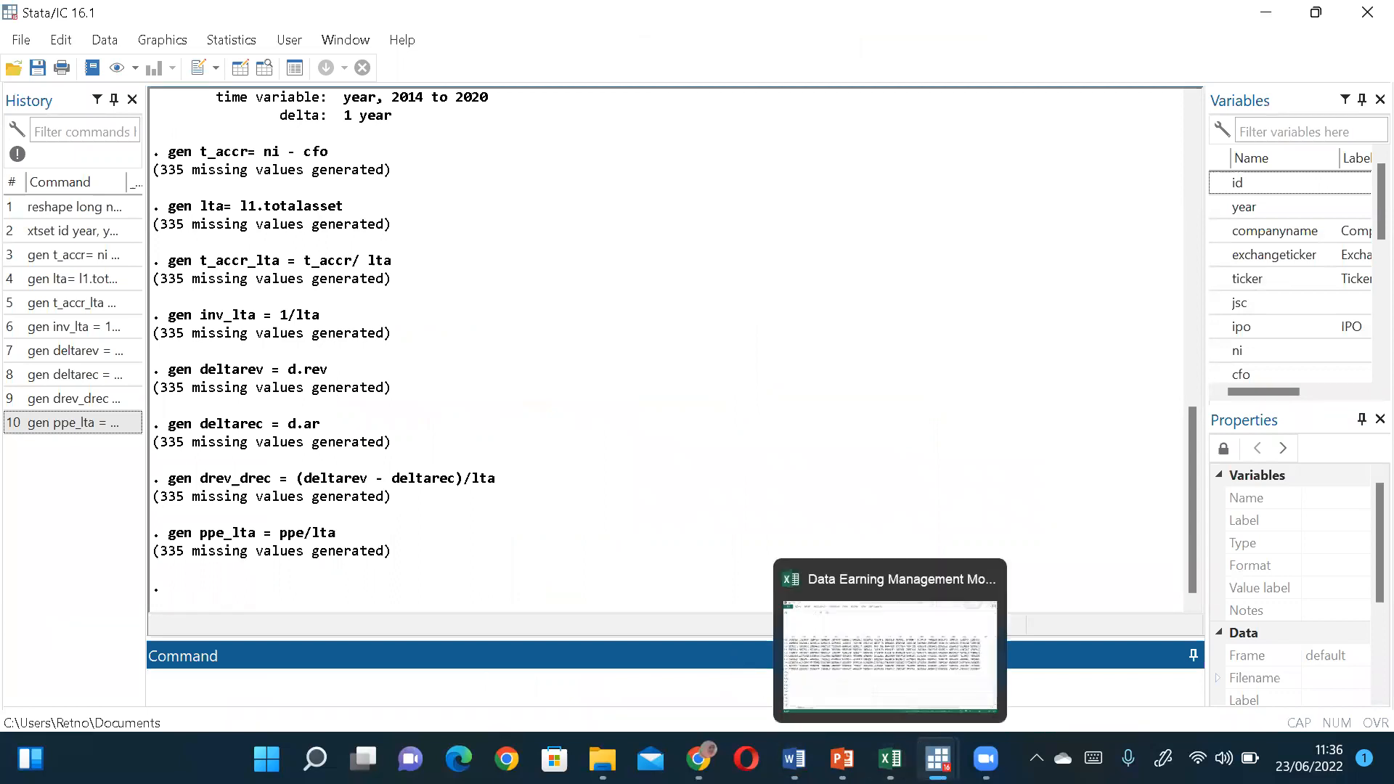
pyautogui.moveTo(937, 759)
pyautogui.click(936, 668)
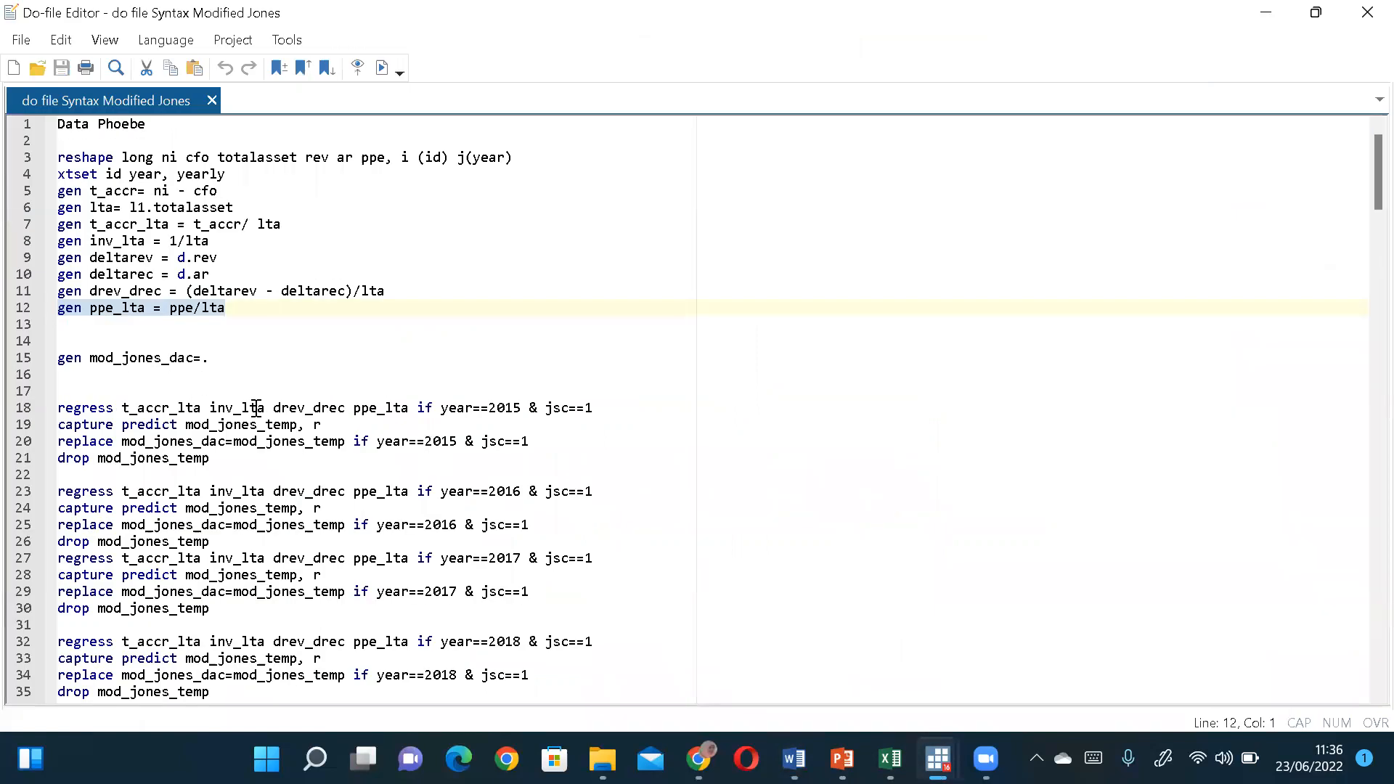
pyautogui.moveTo(212, 358); pyautogui.dragTo(63, 367)
pyautogui.hotkey('ctrl', 'c')
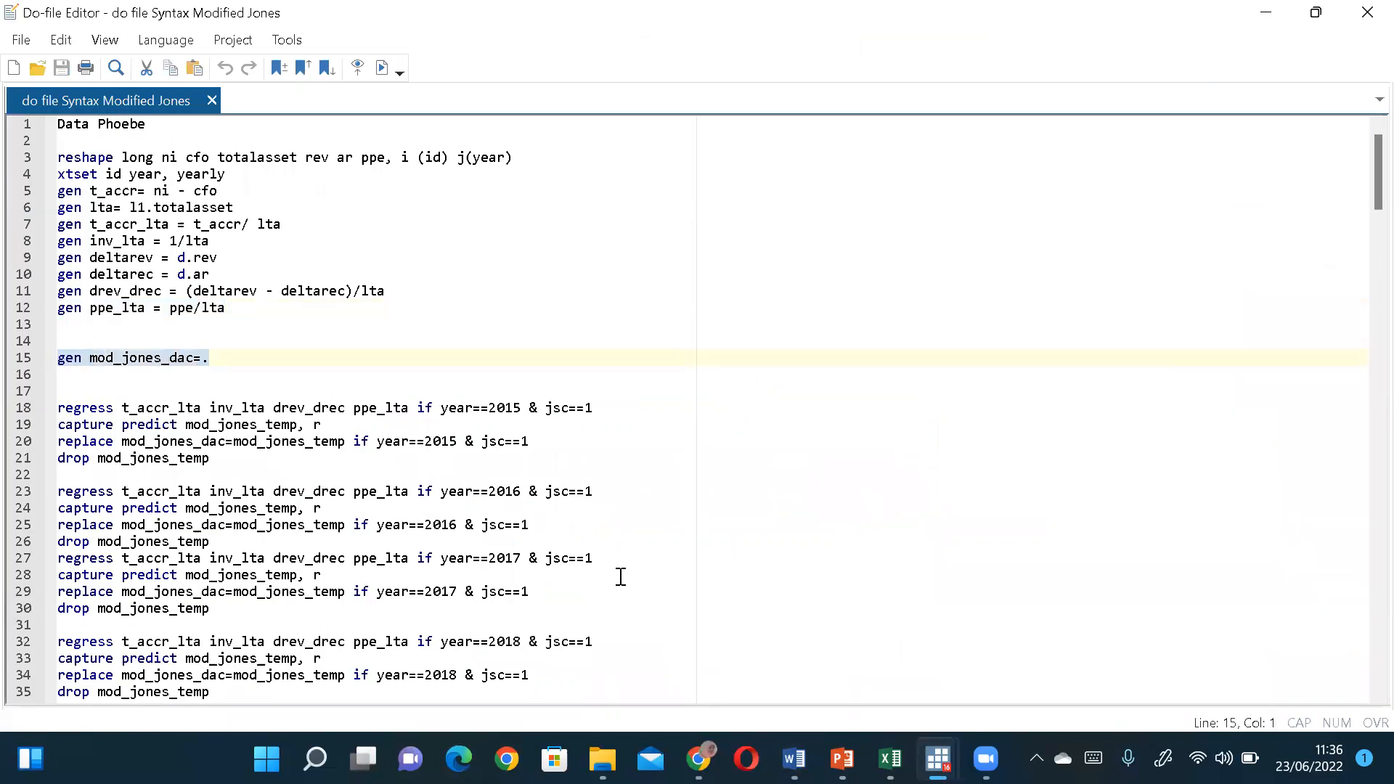
pyautogui.moveTo(937, 759)
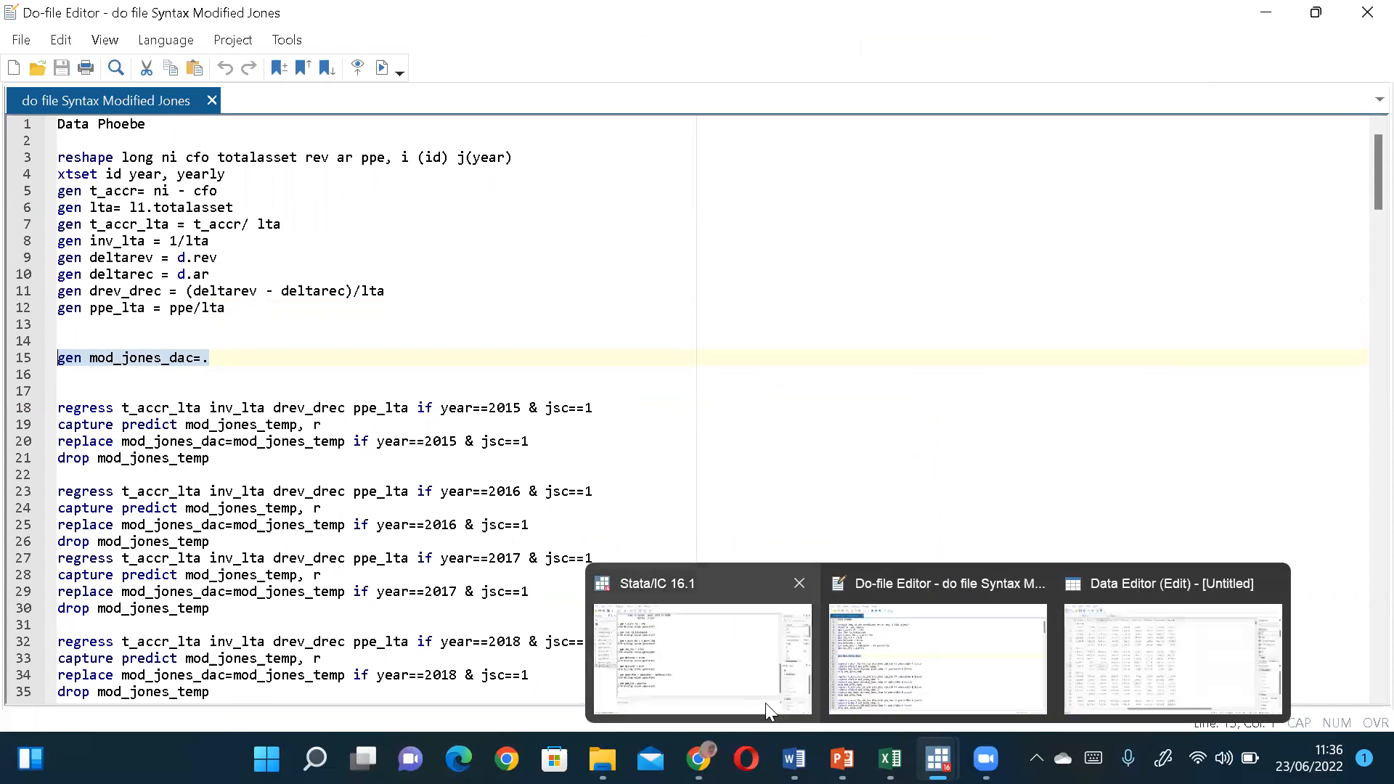
pyautogui.click(765, 706)
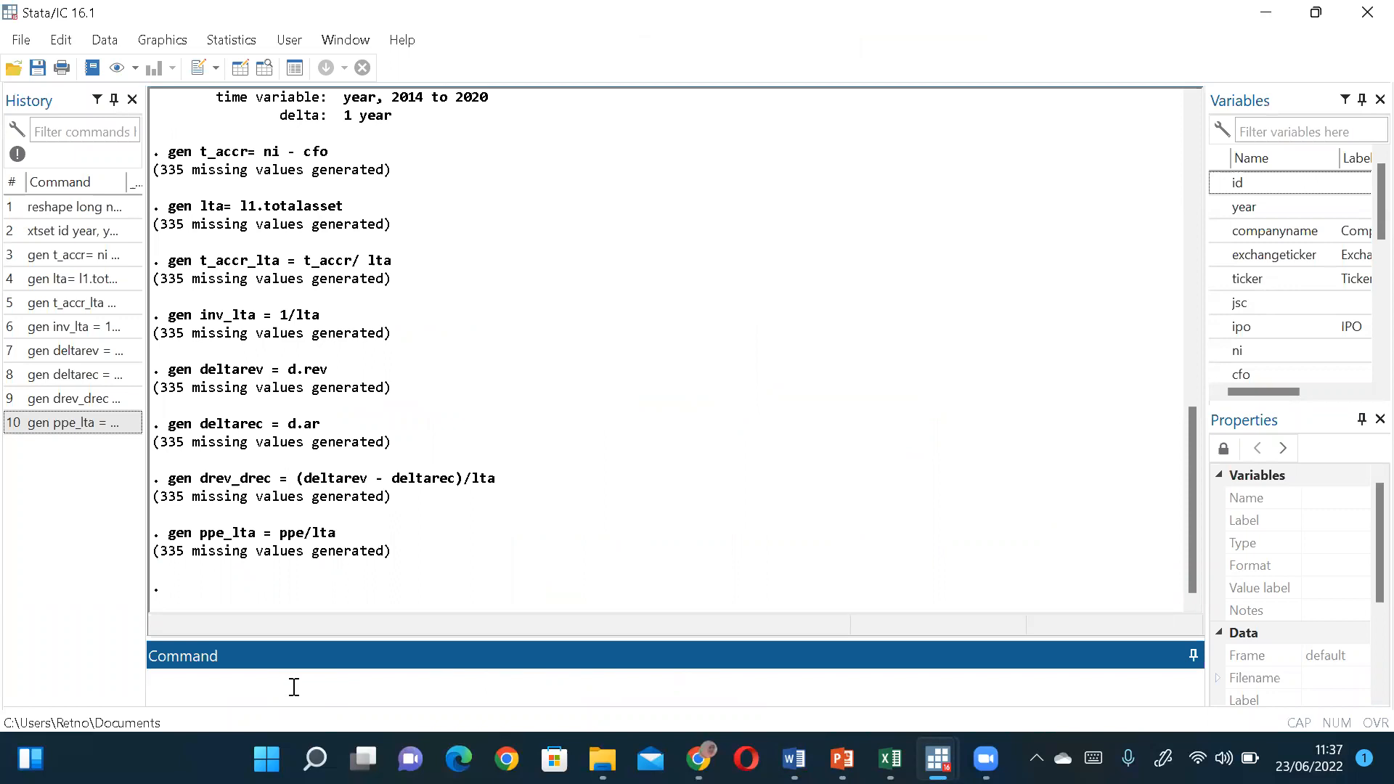
pyautogui.hotkey('ctrl', 'v')
pyautogui.write('.')
pyautogui.press('BackSpace')
pyautogui.write('.')
pyautogui.press('Return')
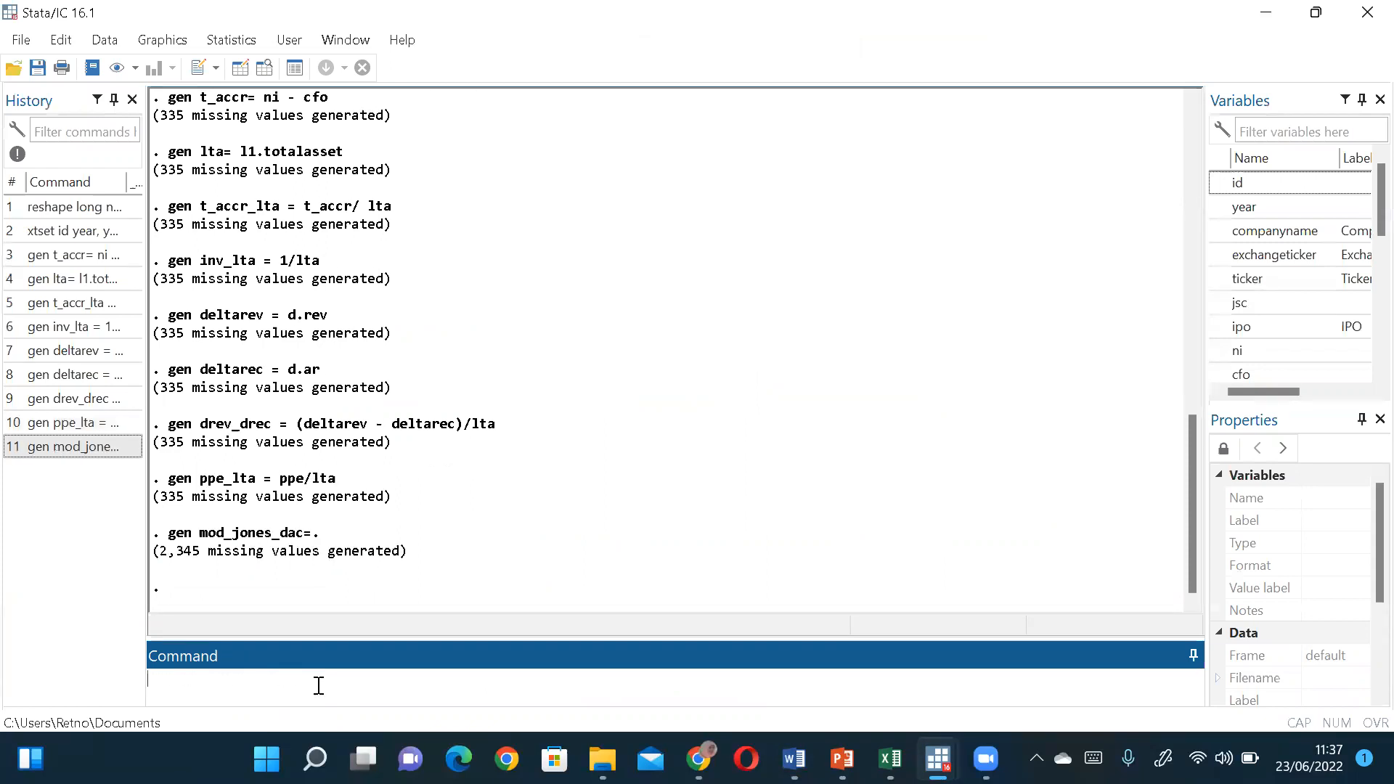
pyautogui.hotkey('ctrl', '8')
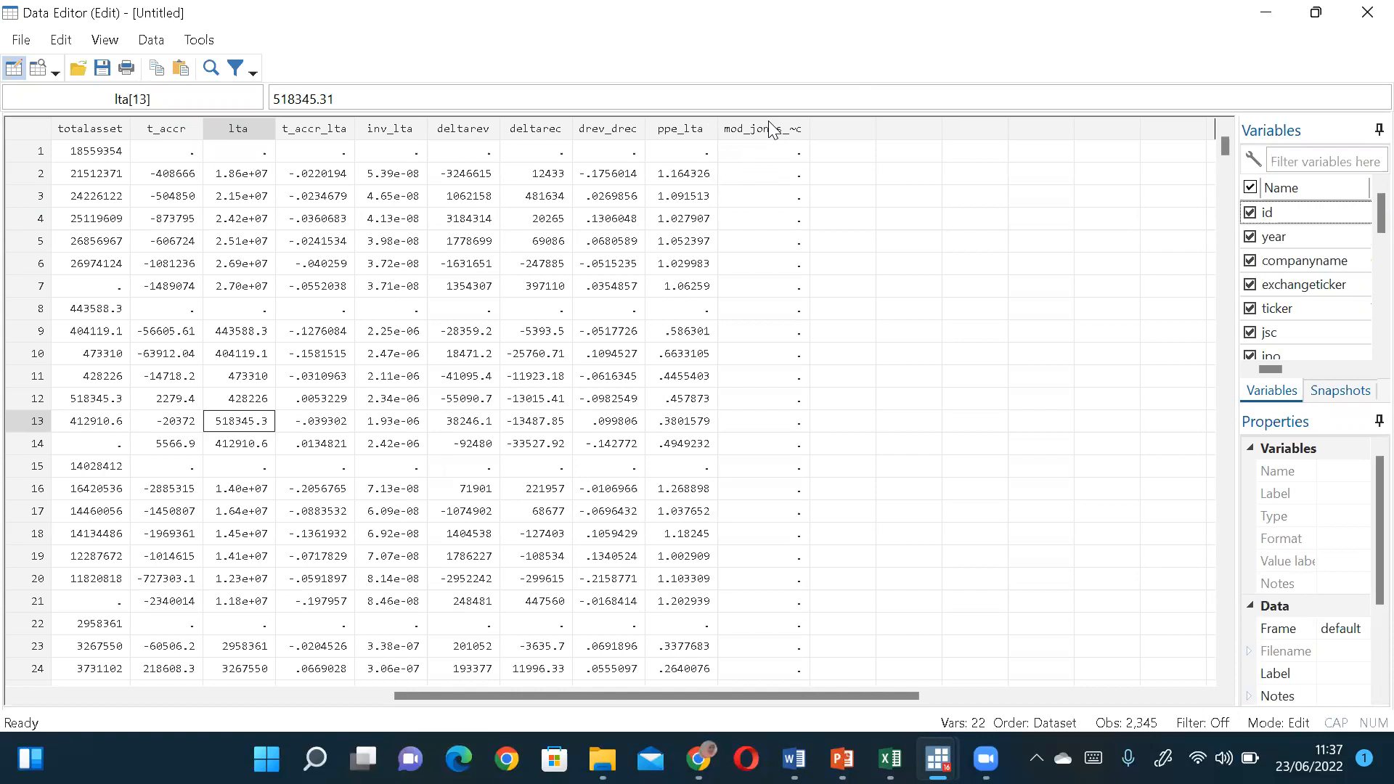
# Run line 18 of the do file, regress t_accr_lta inv_lta drev_drec ppe_lta if year==2015 & jsc==1, and check the Data Editor
pyautogui.moveTo(937, 758)
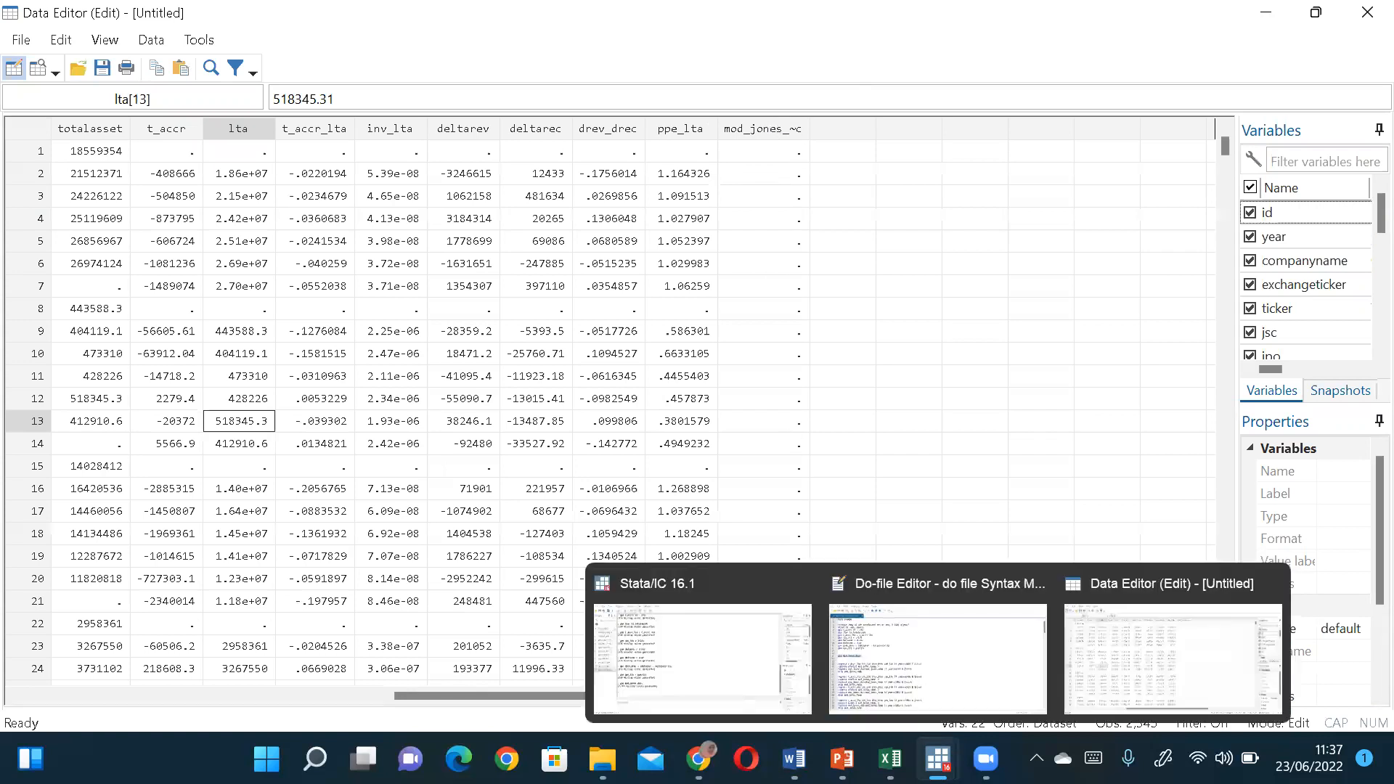
pyautogui.click(940, 696)
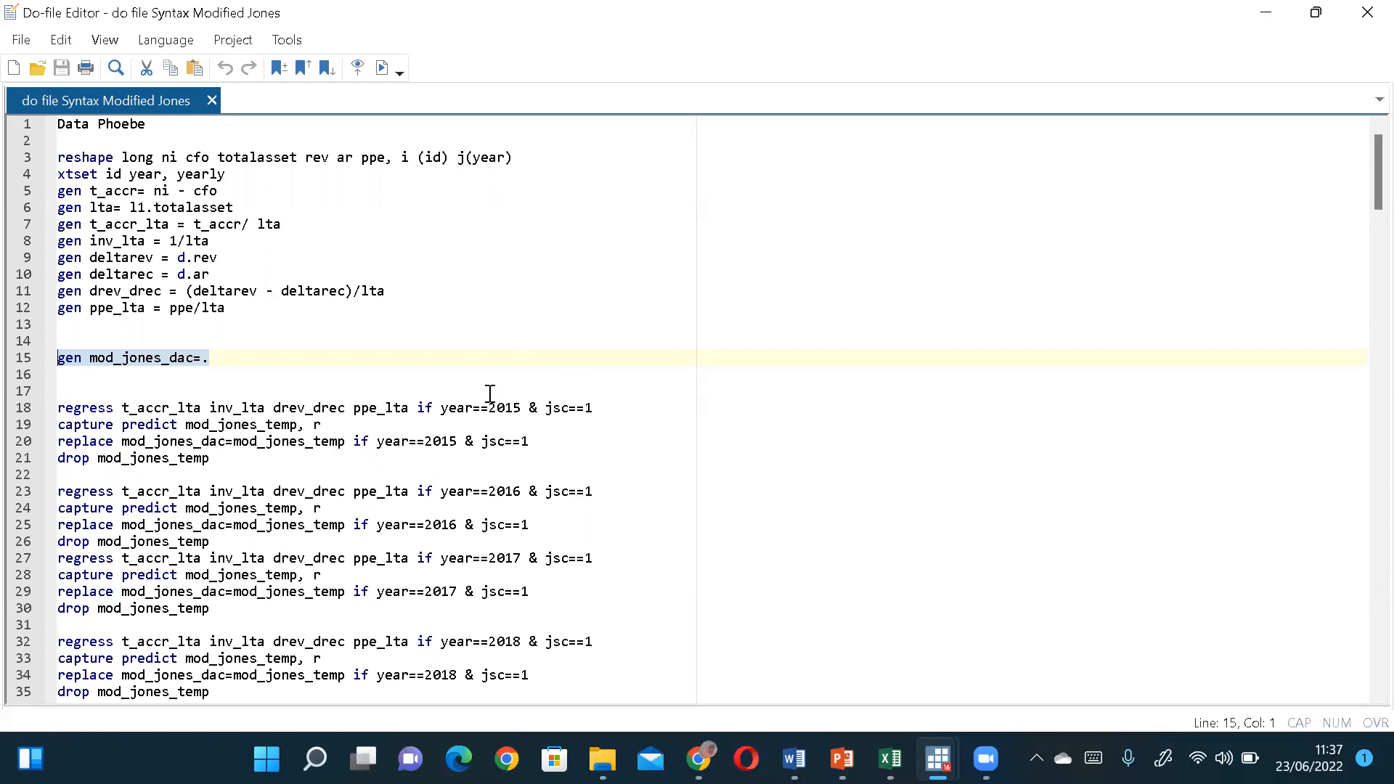
pyautogui.moveTo(596, 409); pyautogui.dragTo(58, 407)
pyautogui.hotkey('ctrl', 'c')
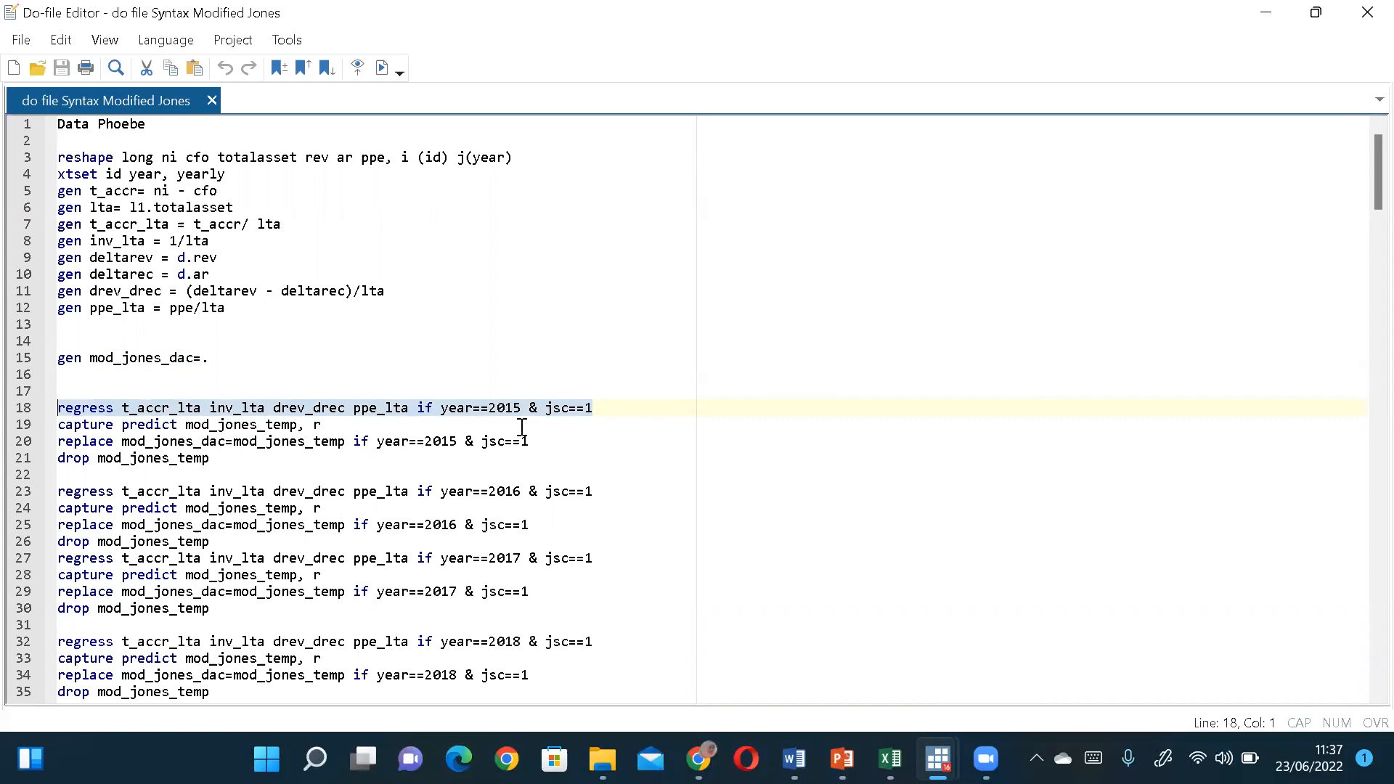
pyautogui.moveTo(935, 748)
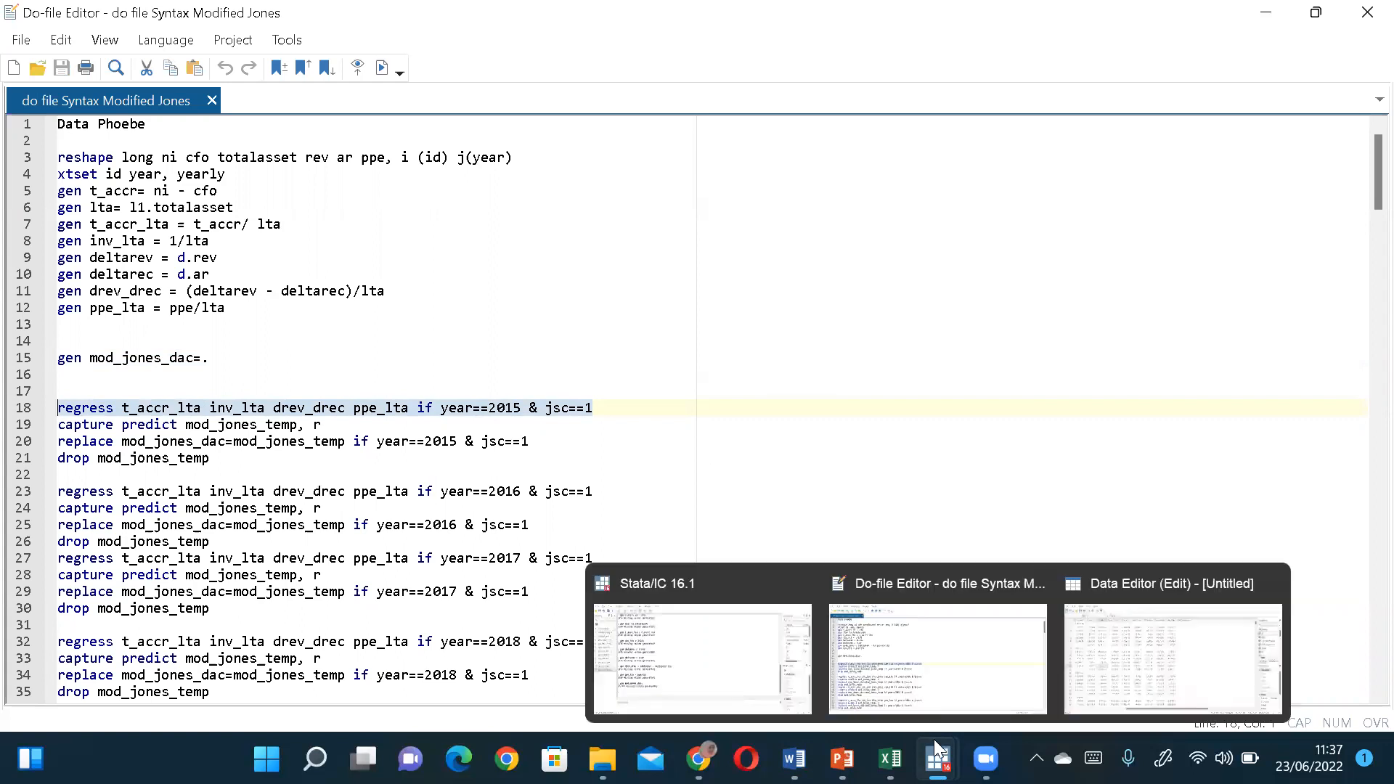
pyautogui.click(715, 648)
pyautogui.hotkey('ctrl', 'v')
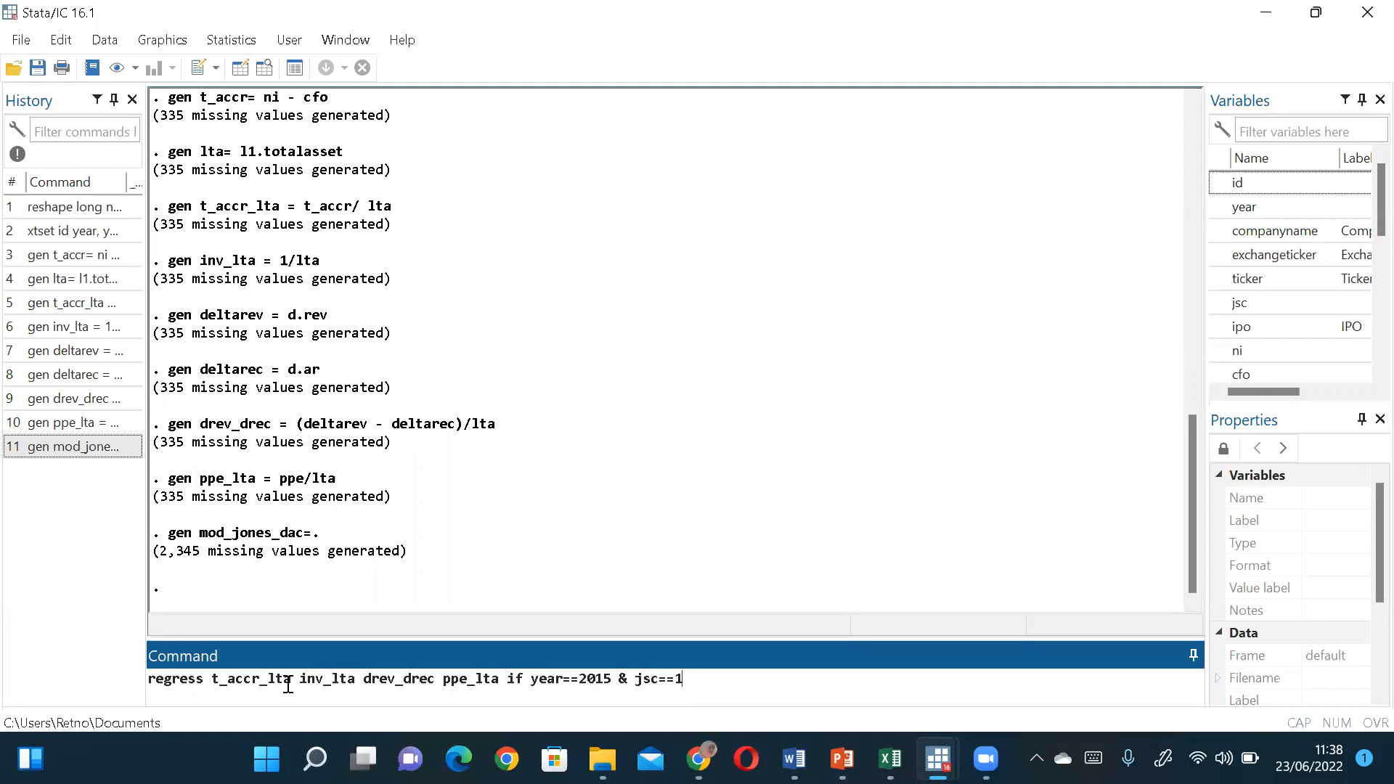
pyautogui.press('Return')
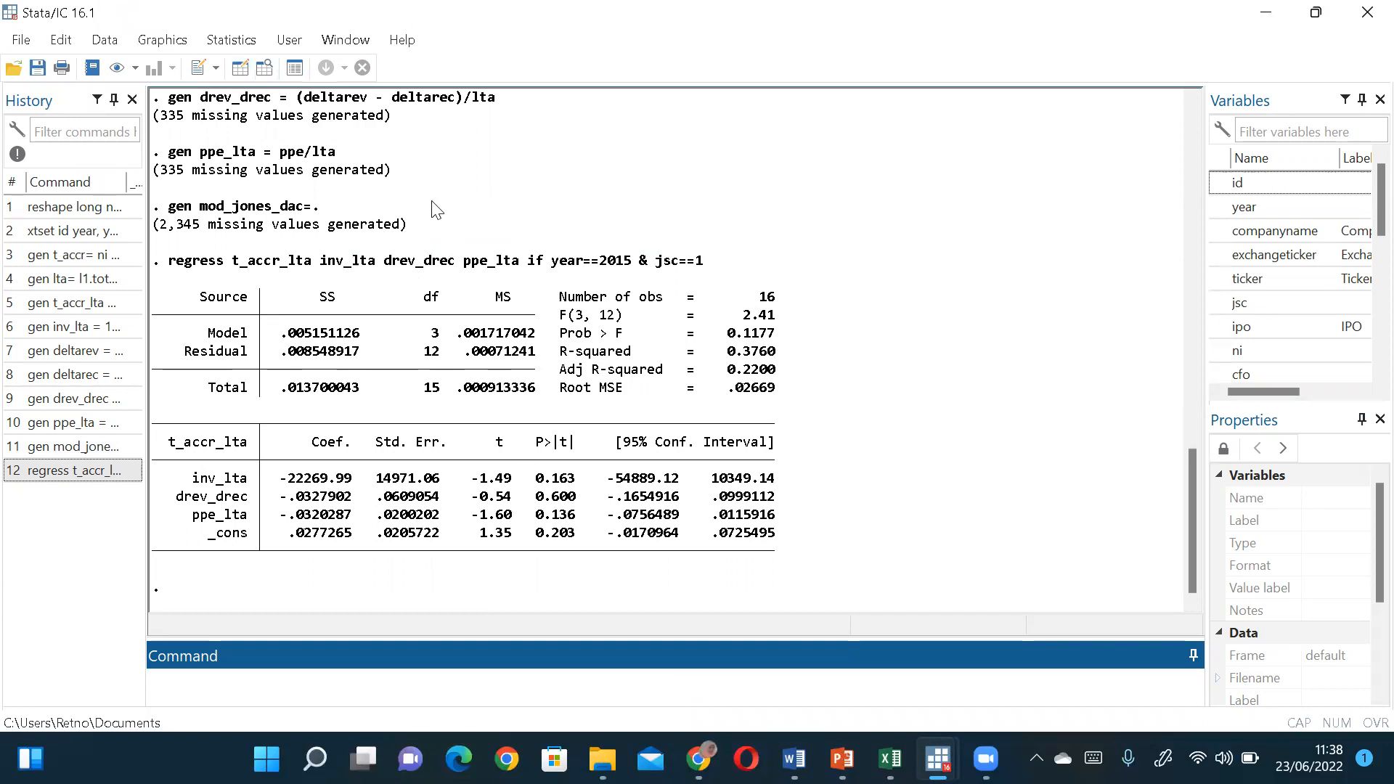
pyautogui.click(240, 68)
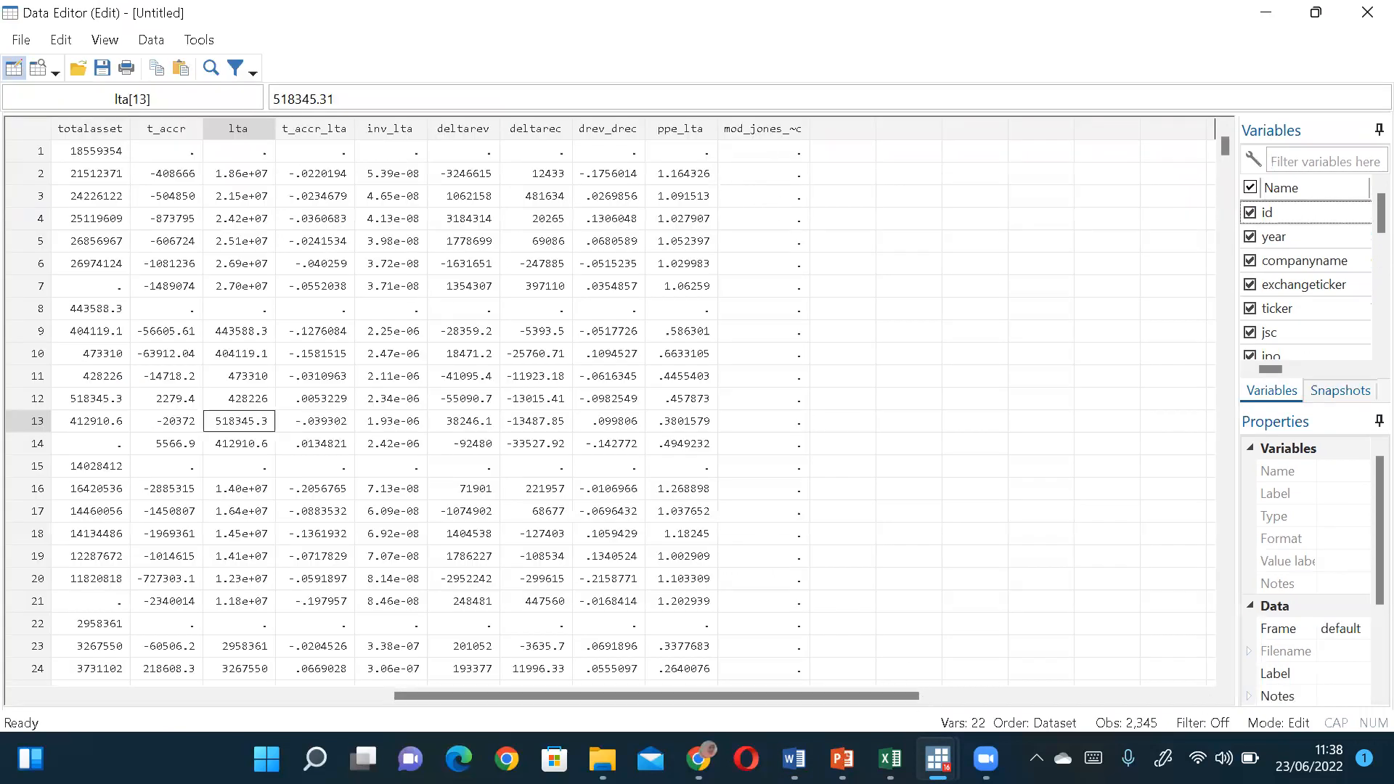
# Copy line 19 of the do file, run capture predict mod_jones_temp, r, and view the residual column in the Data Editor
pyautogui.moveTo(938, 759)
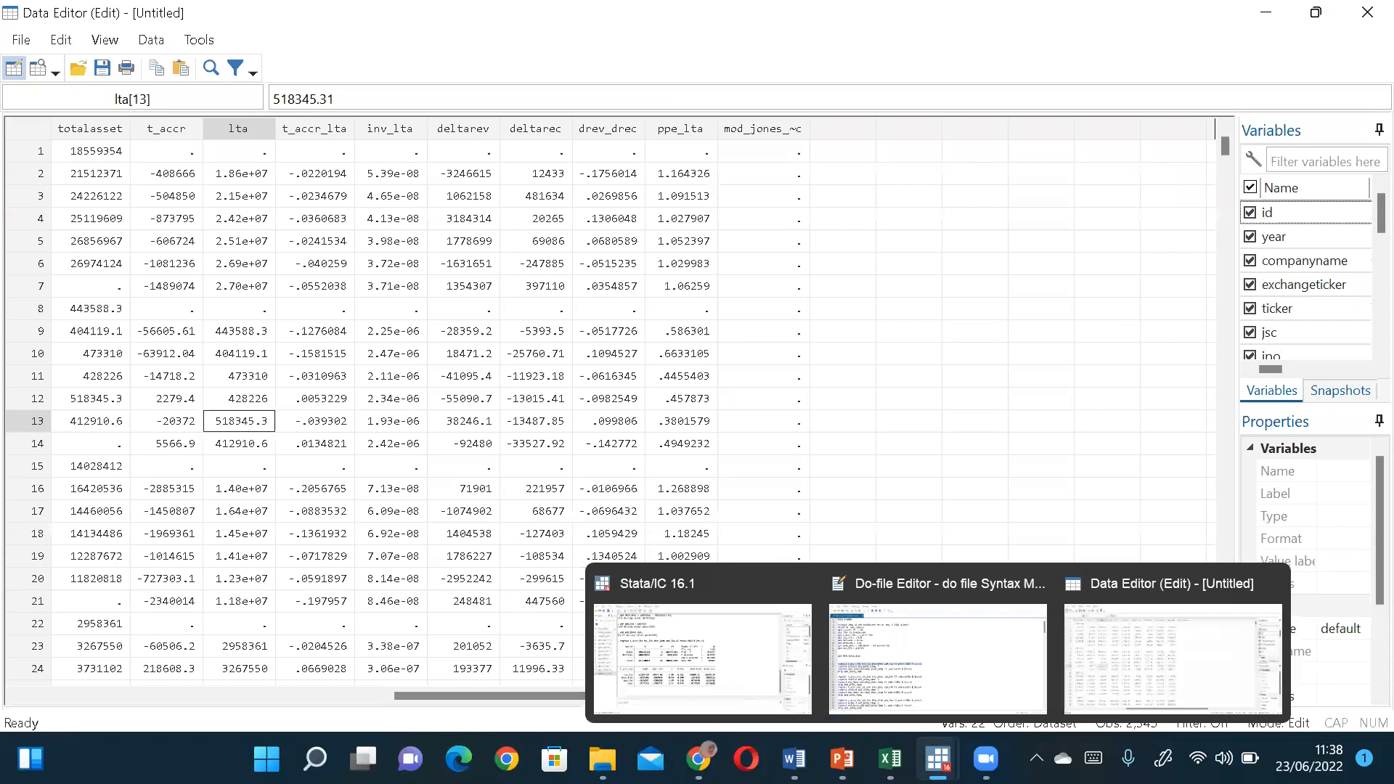
pyautogui.click(849, 674)
pyautogui.moveTo(339, 425); pyautogui.dragTo(58, 432)
pyautogui.hotkey('ctrl', 'c')
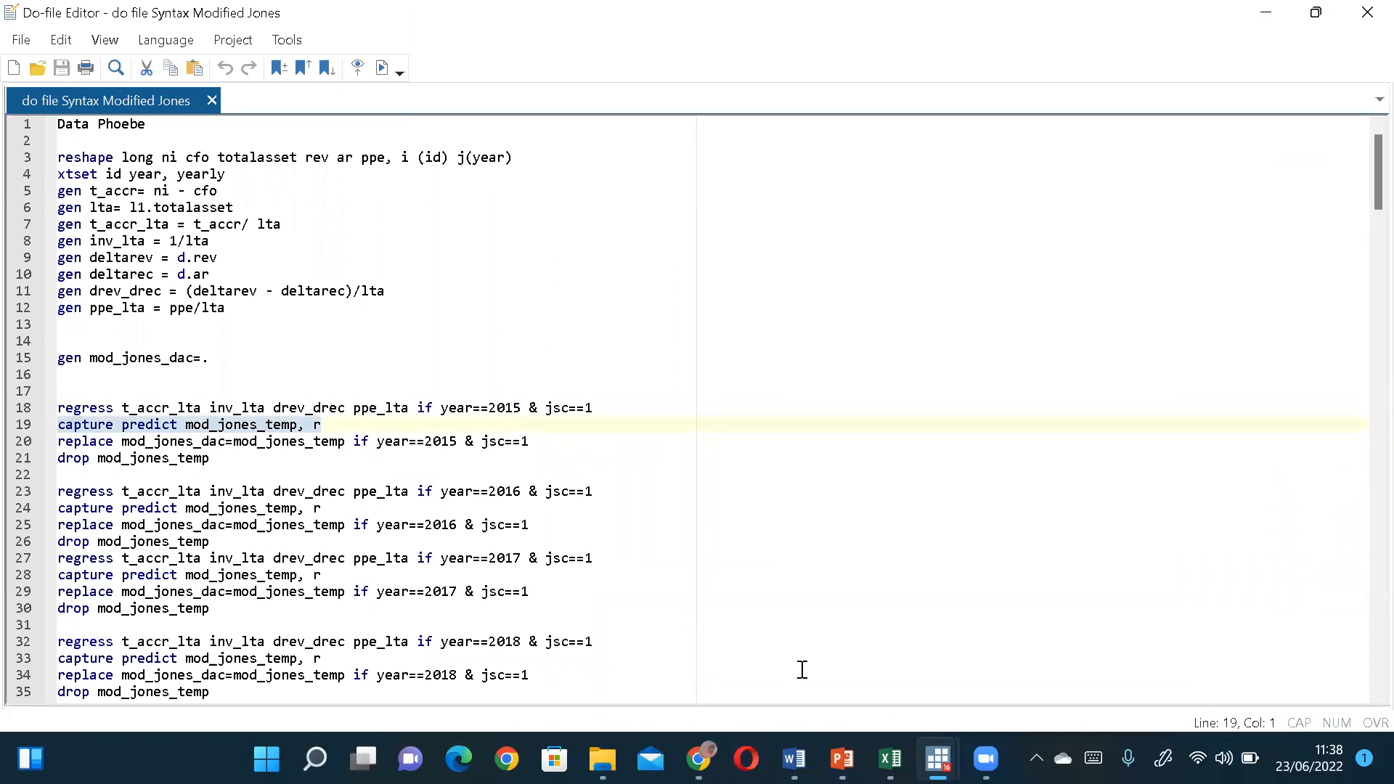
pyautogui.moveTo(938, 759)
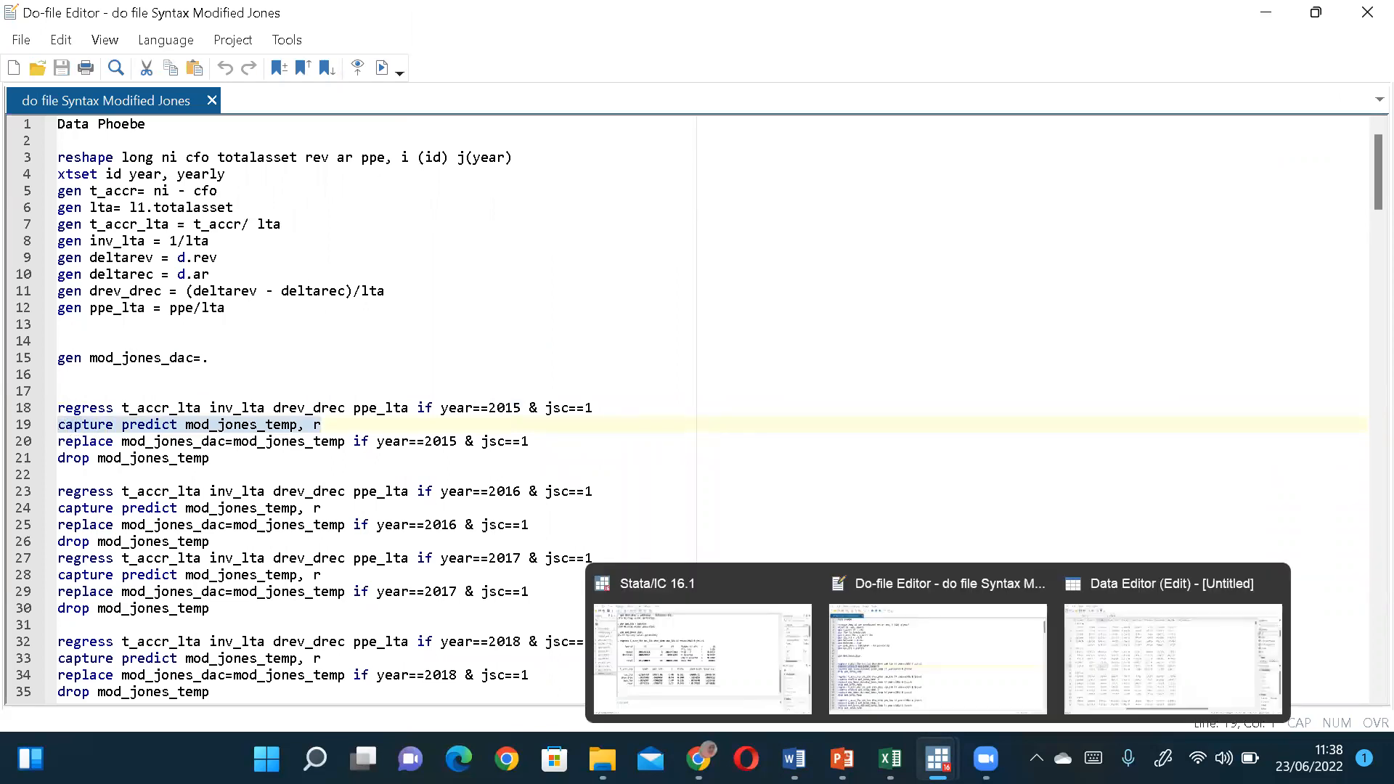
pyautogui.click(779, 652)
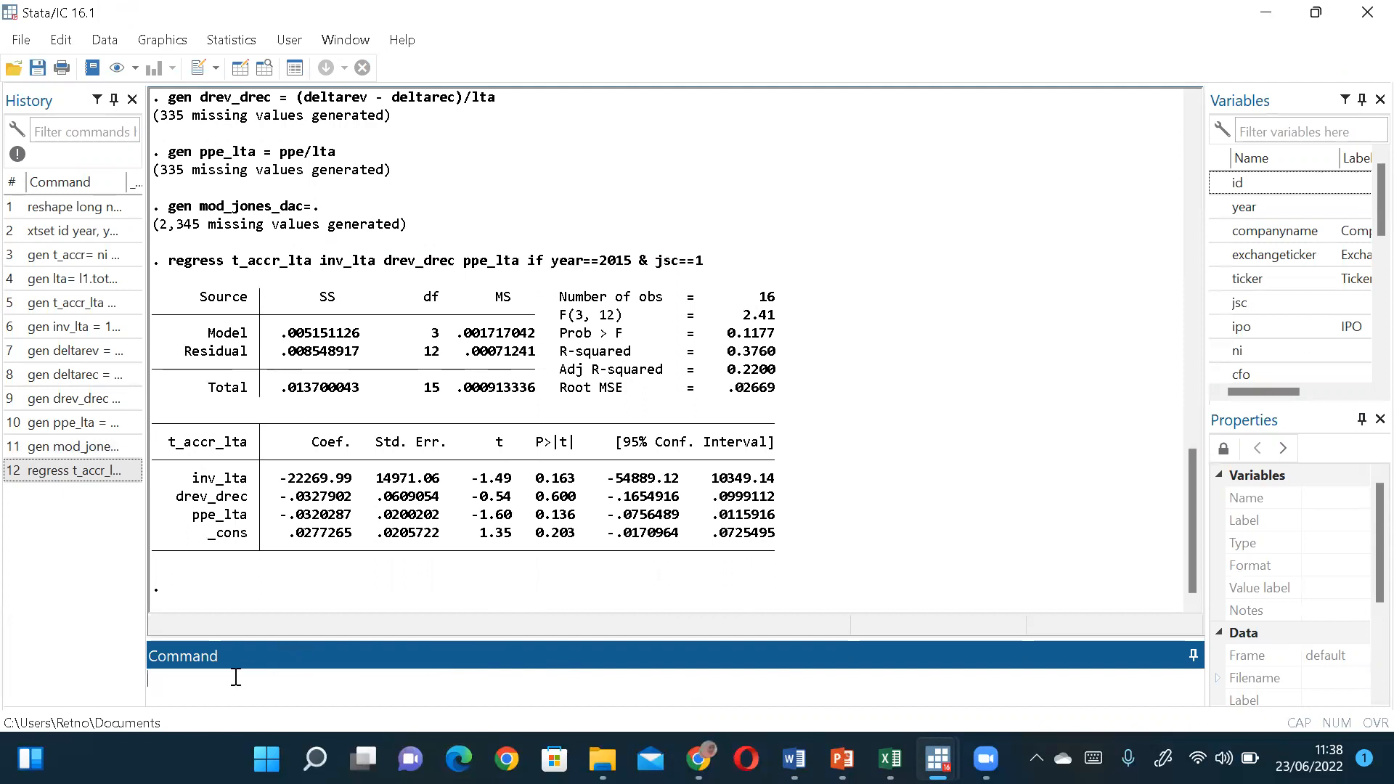
pyautogui.hotkey('ctrl', 'v')
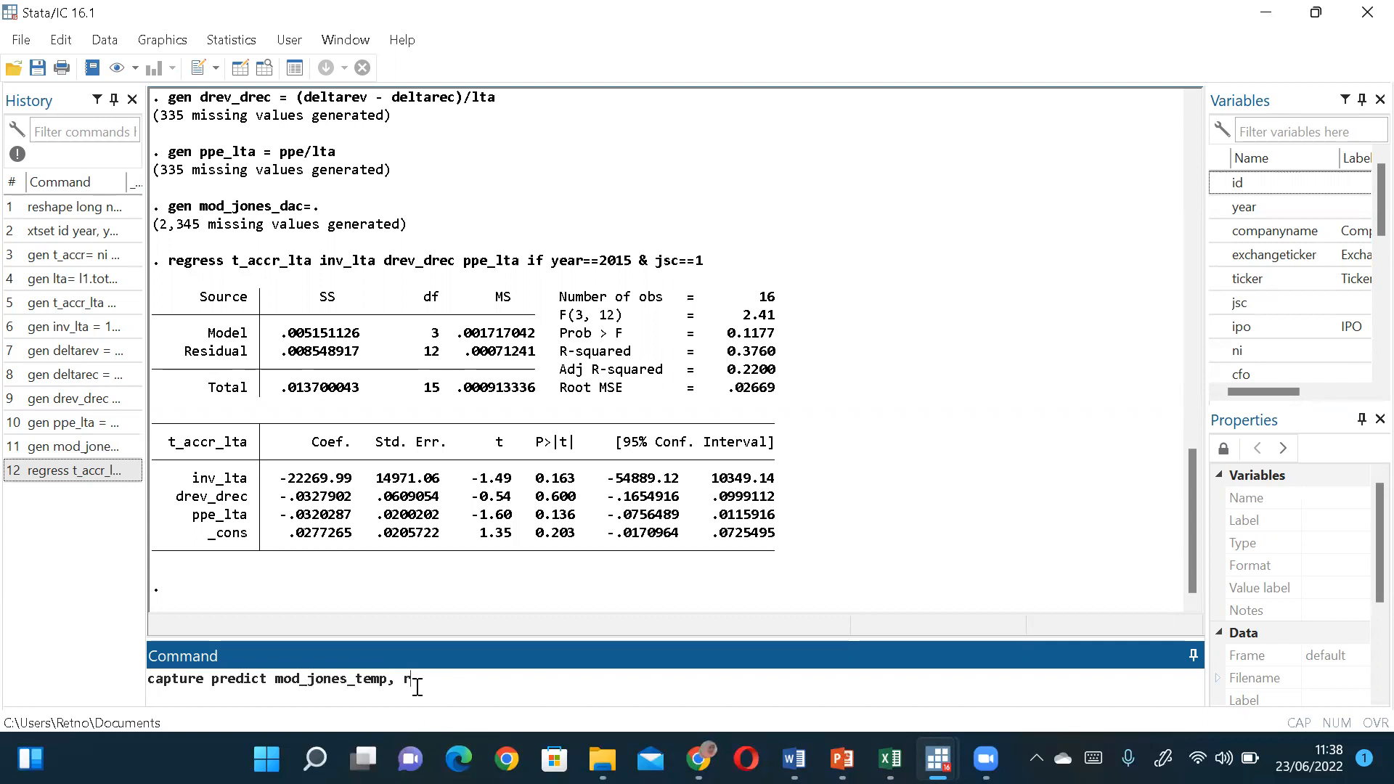
pyautogui.press('Return')
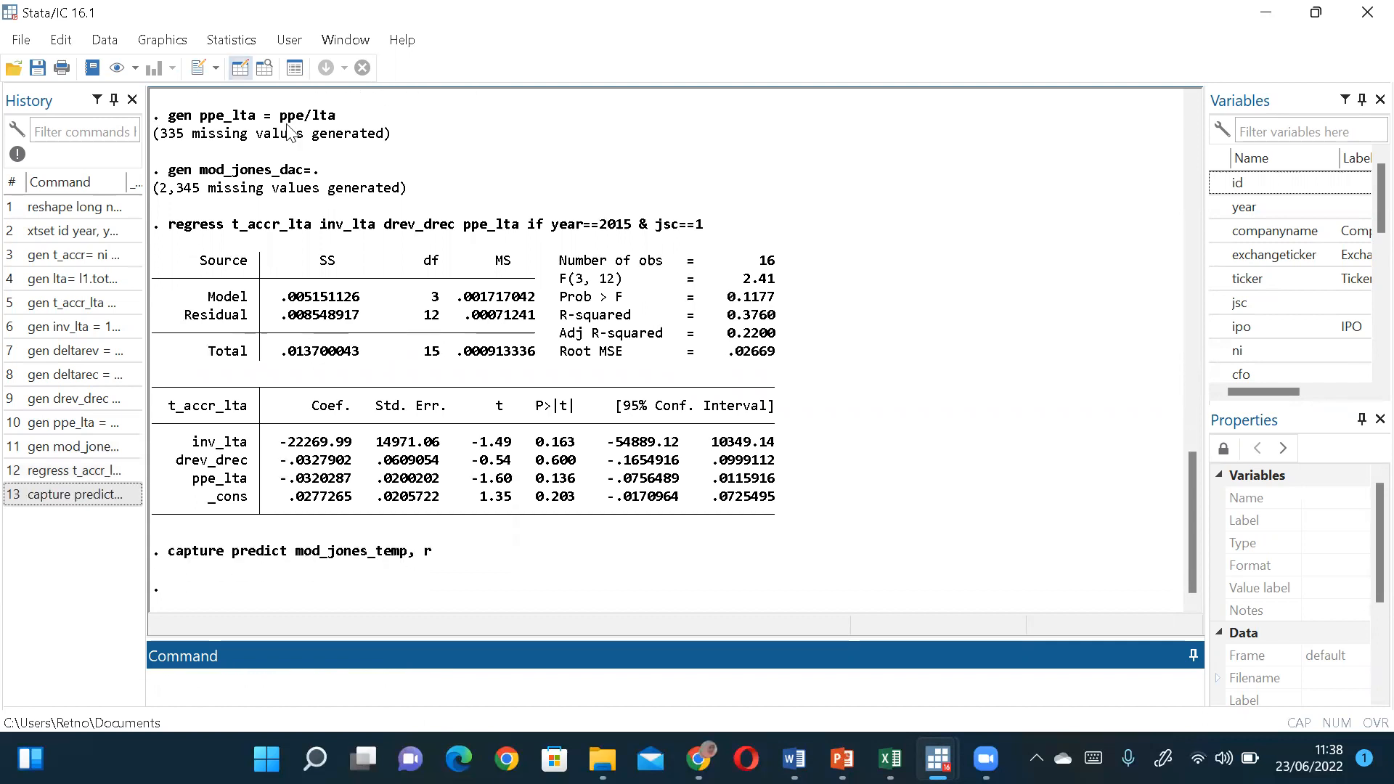
pyautogui.click(241, 68)
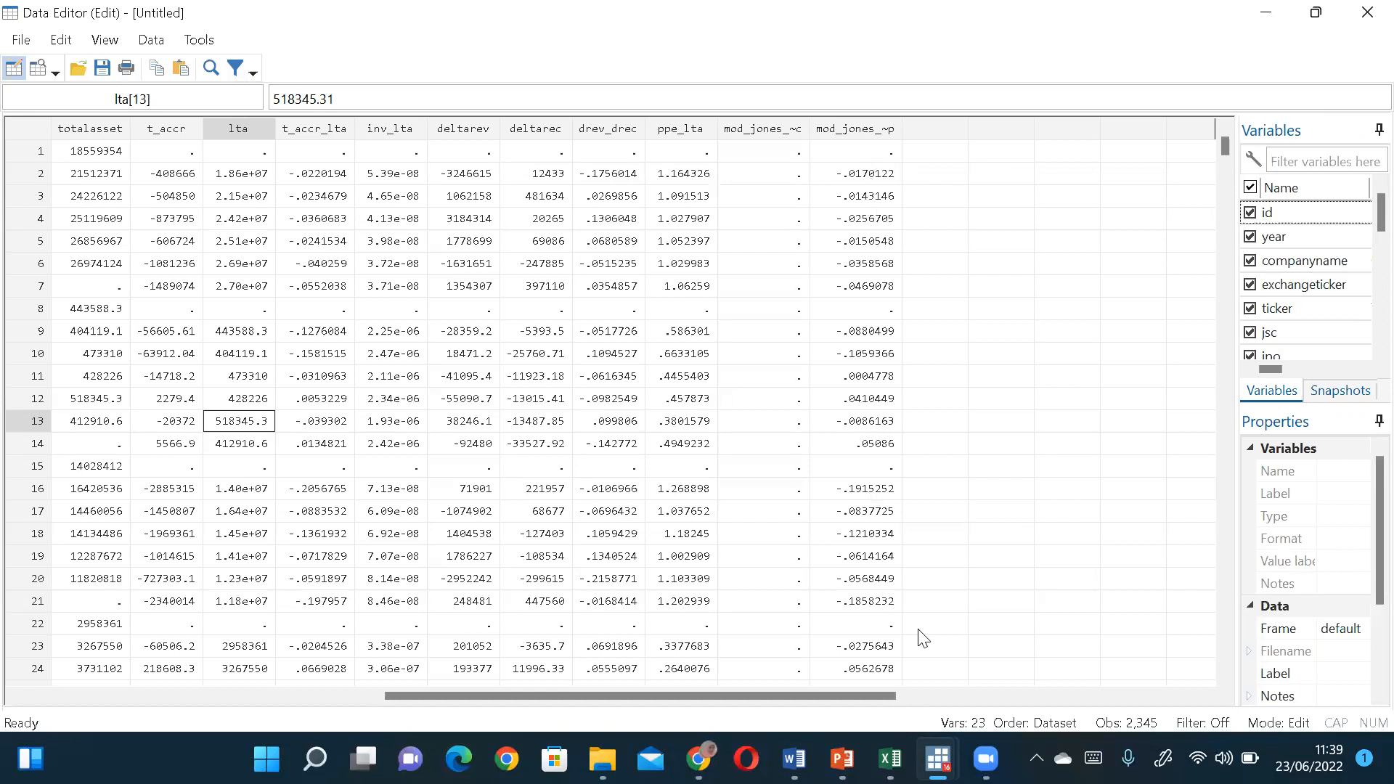
# Run line 20 of the do file, replace mod_jones_dac=mod_jones_temp if year==2015 & jsc==1, and review the column in the Data Editor
pyautogui.moveTo(938, 757)
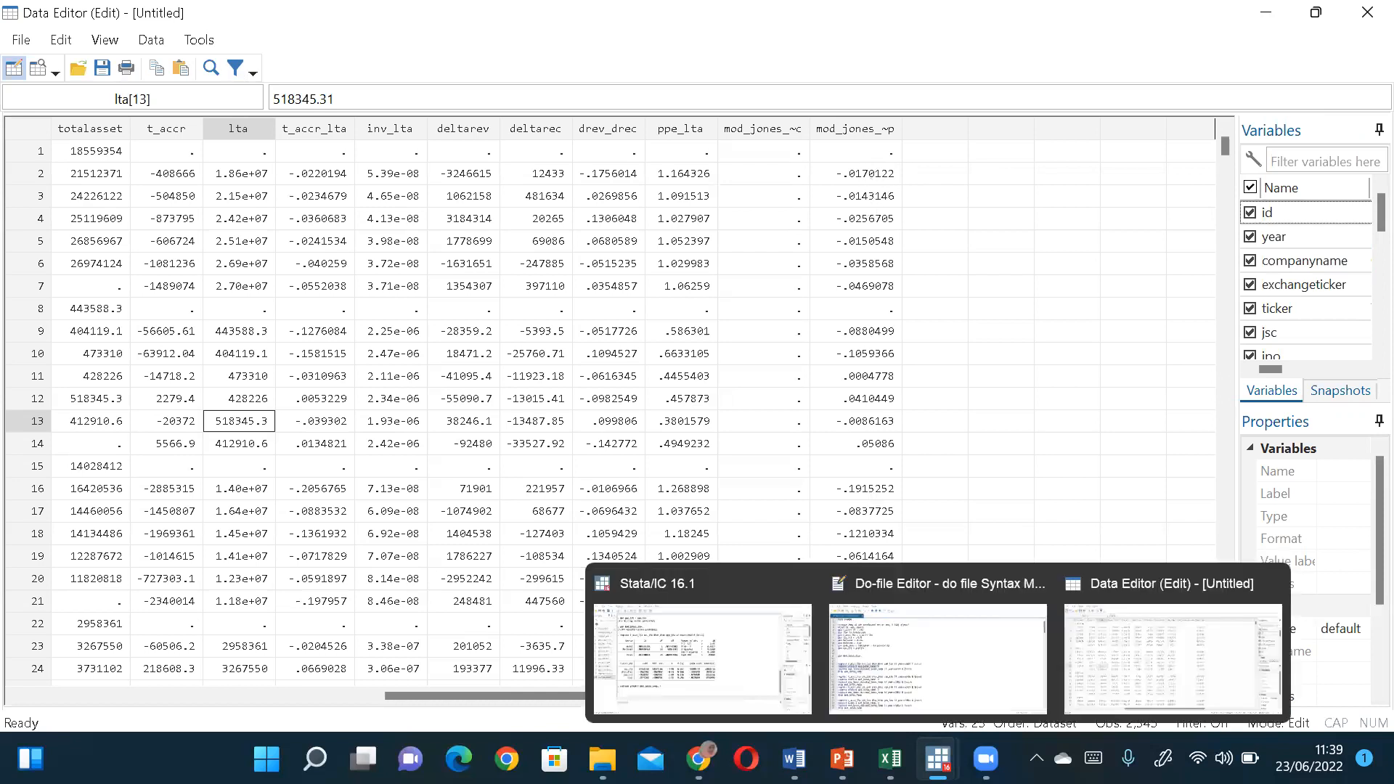
pyautogui.click(924, 692)
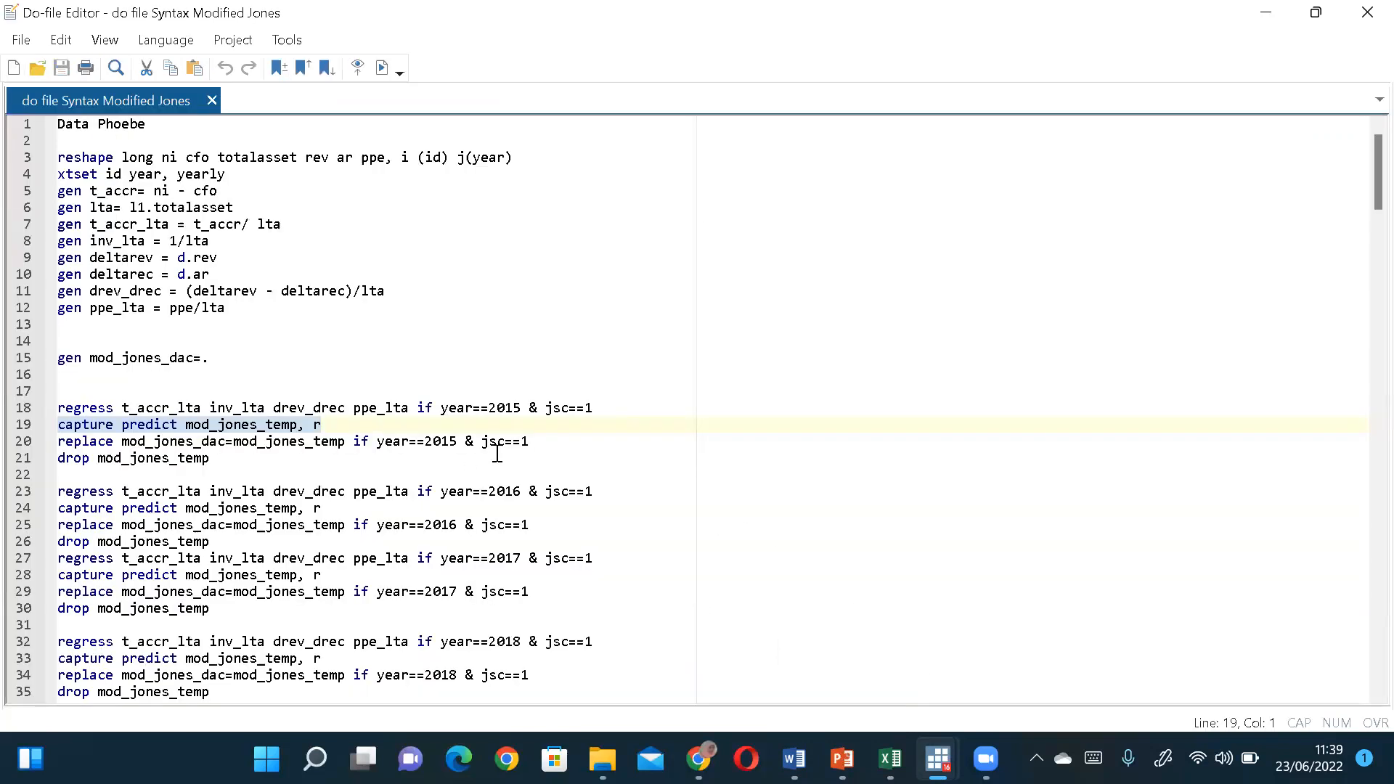
pyautogui.moveTo(537, 443); pyautogui.dragTo(58, 444)
pyautogui.hotkey('ctrl', 'c')
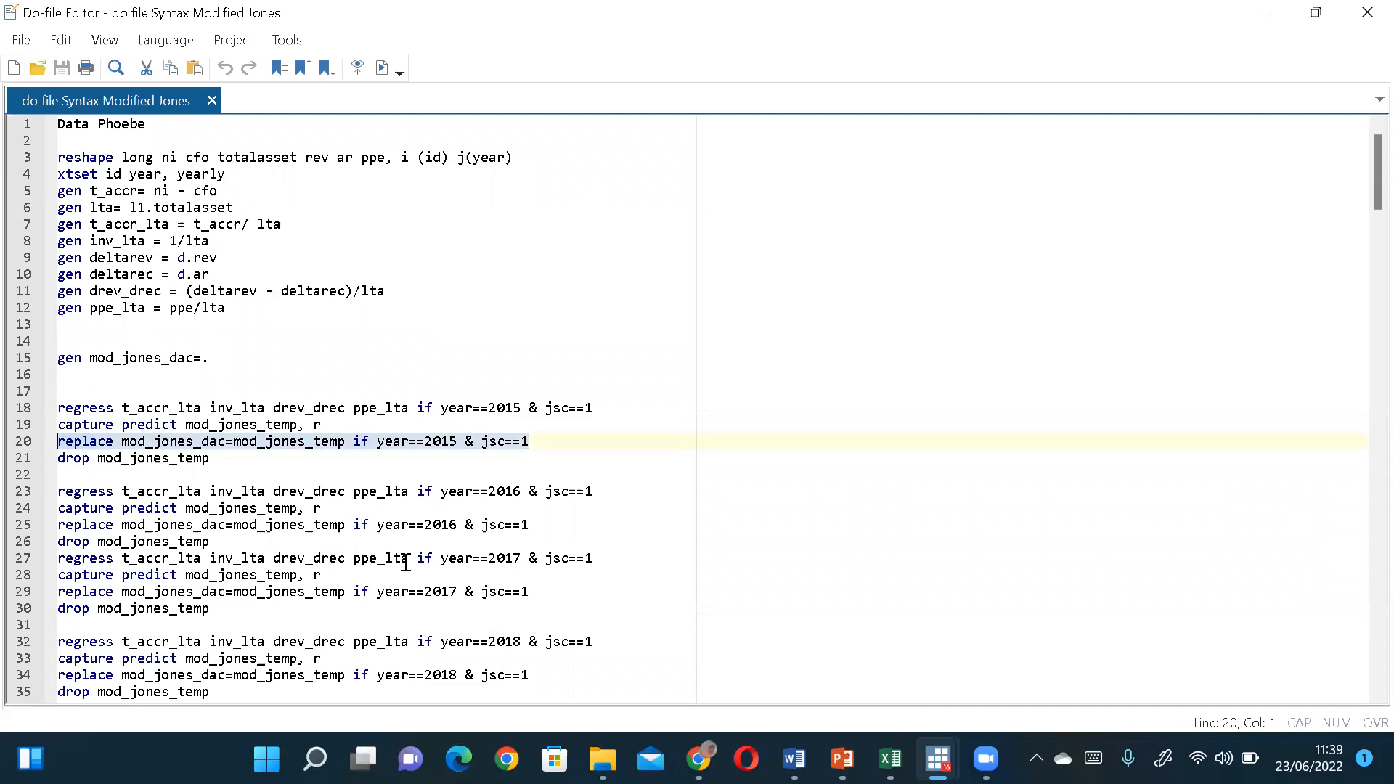
pyautogui.moveTo(937, 759)
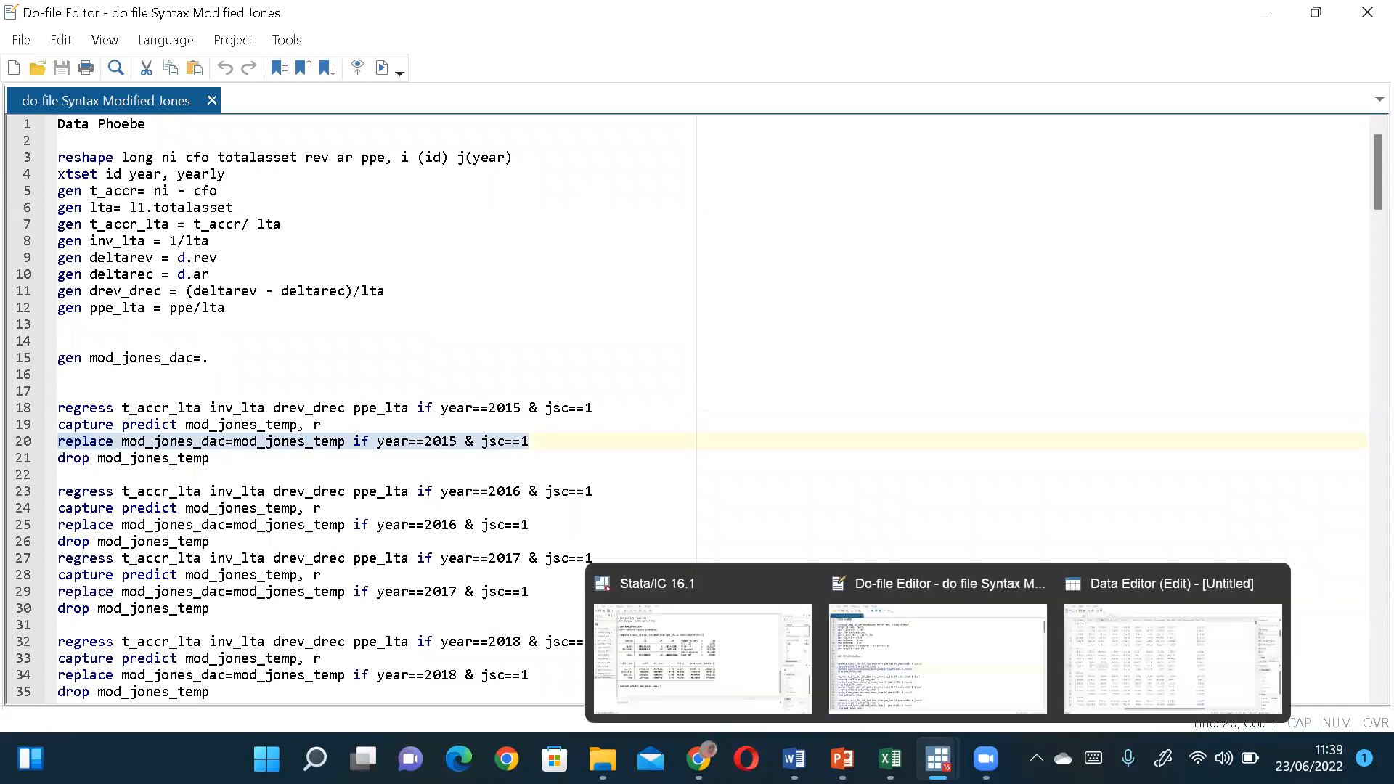
pyautogui.click(714, 667)
pyautogui.hotkey('ctrl', 'v')
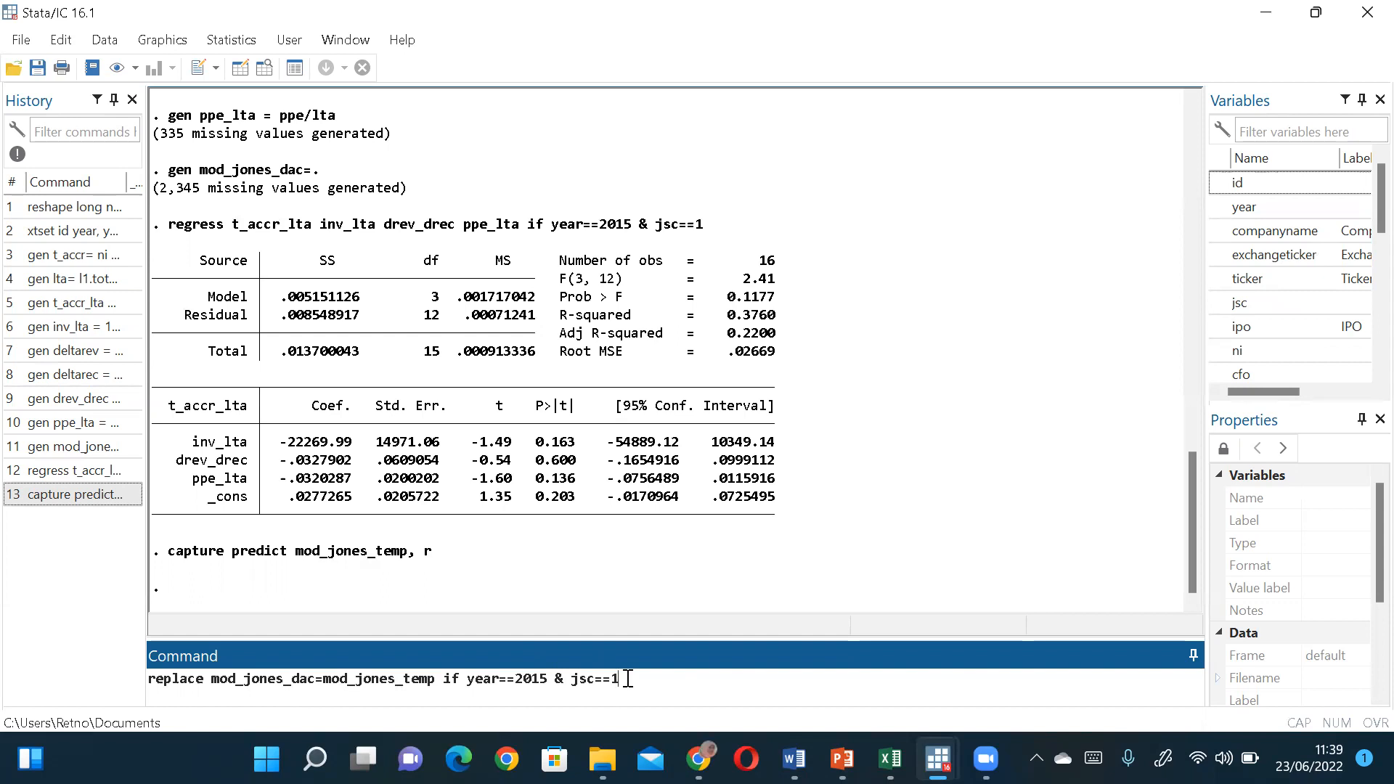
pyautogui.press('Return')
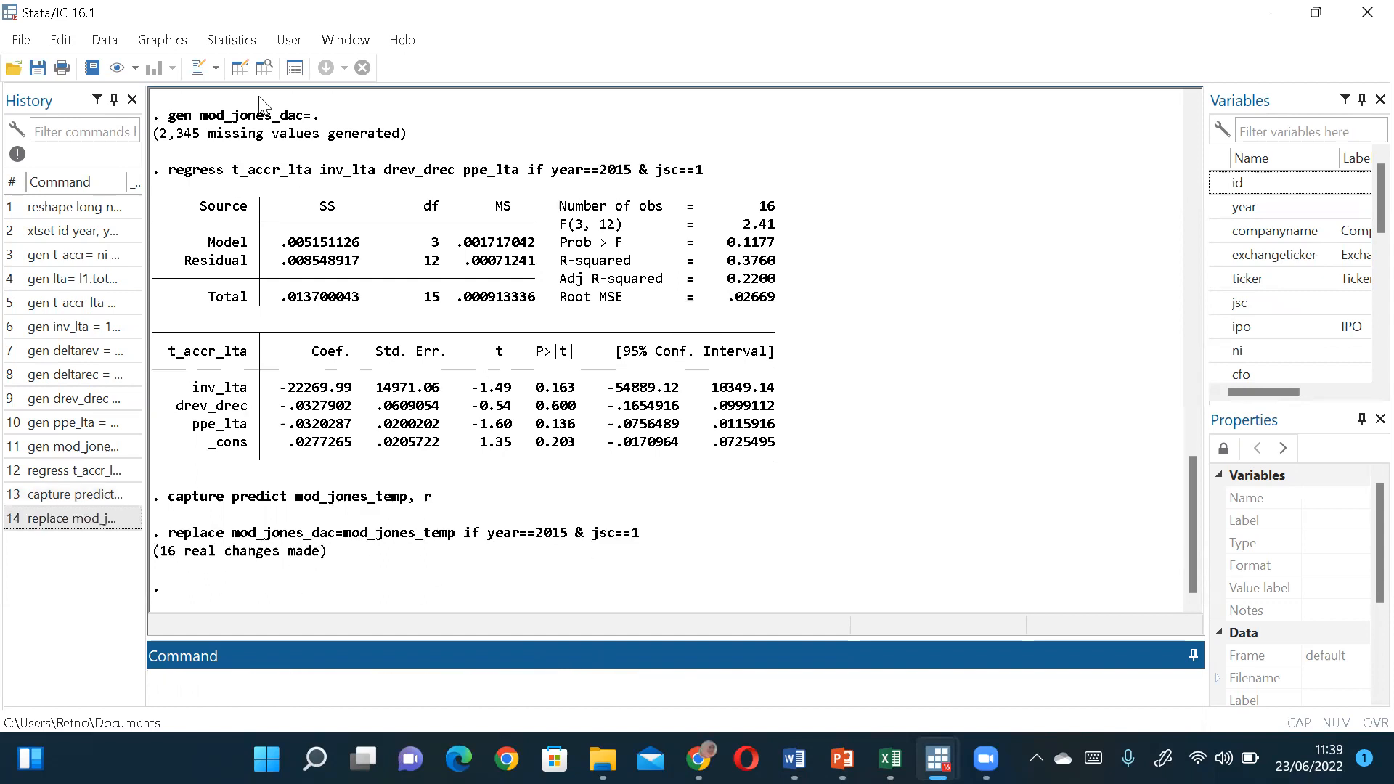
pyautogui.click(240, 67)
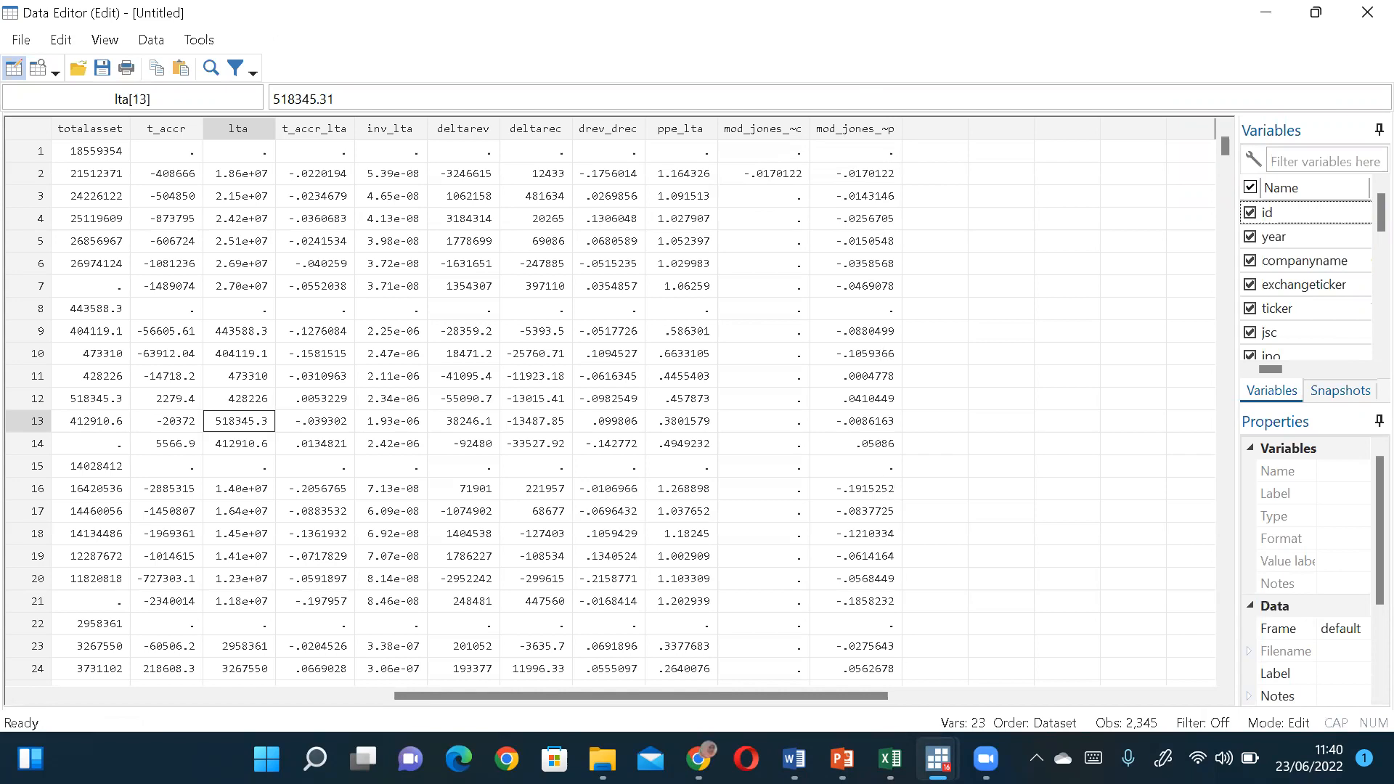
# Copy line 21 of the do file and run it as a Stata command: drop mod_jones_temp
pyautogui.moveTo(938, 759)
pyautogui.click(953, 694)
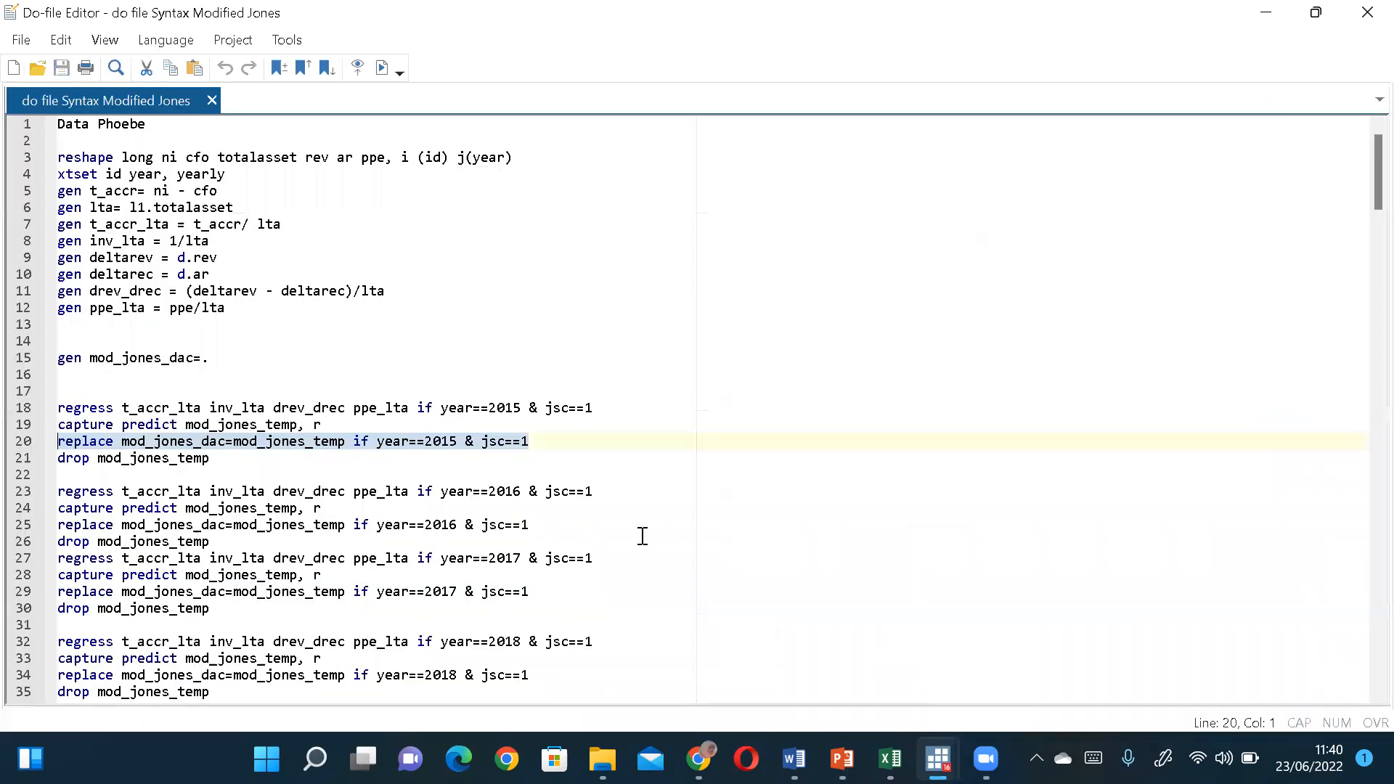
pyautogui.moveTo(215, 458); pyautogui.dragTo(45, 468)
pyautogui.hotkey('ctrl', 'c')
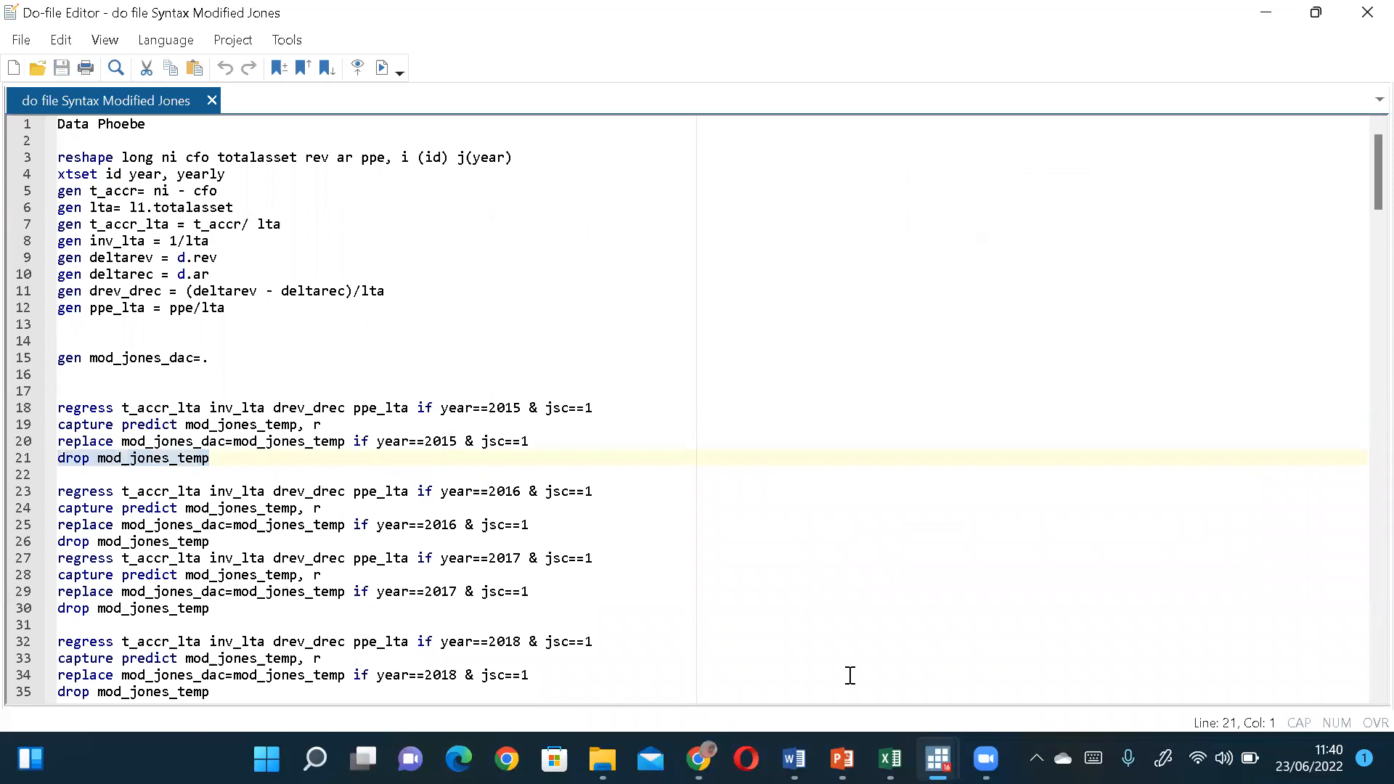
pyautogui.moveTo(938, 759)
pyautogui.click(742, 664)
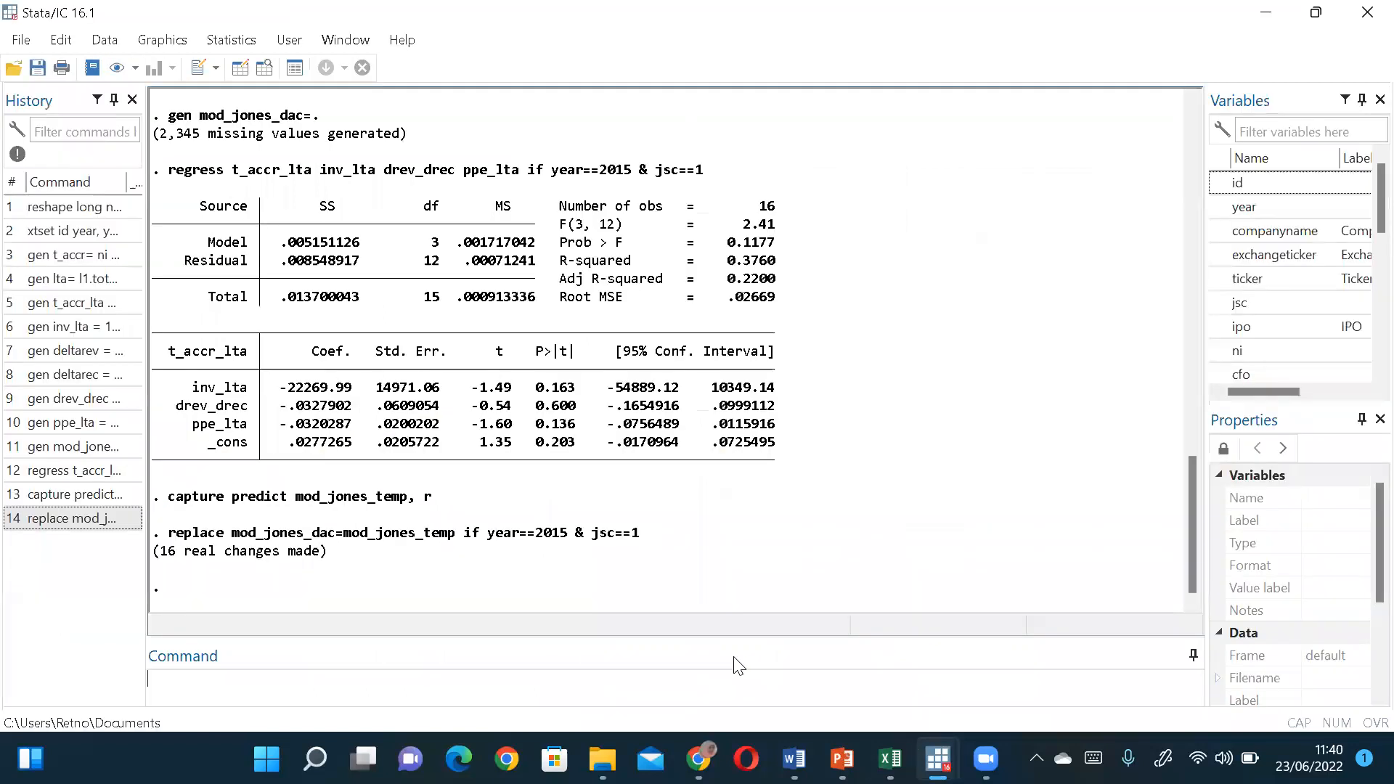
pyautogui.hotkey('ctrl', 'v')
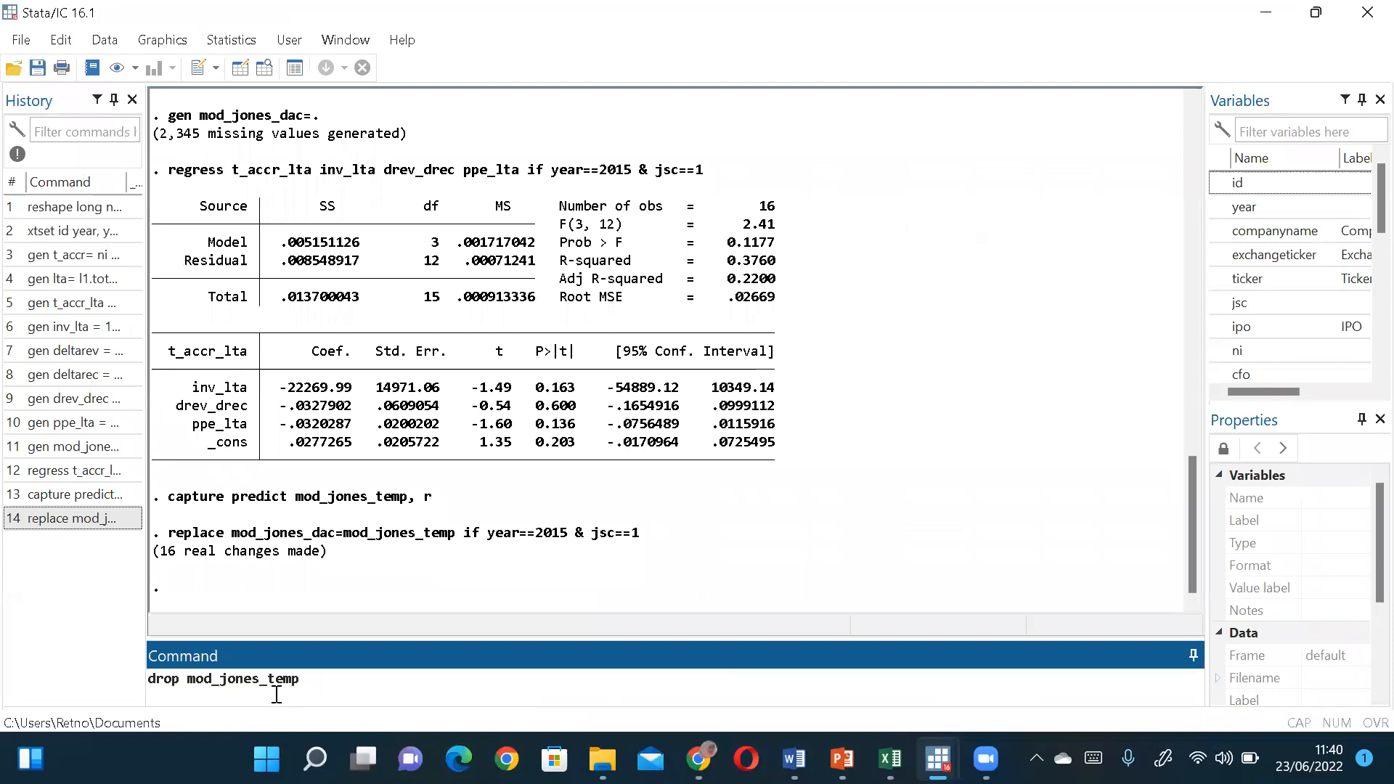
pyautogui.press('Return')
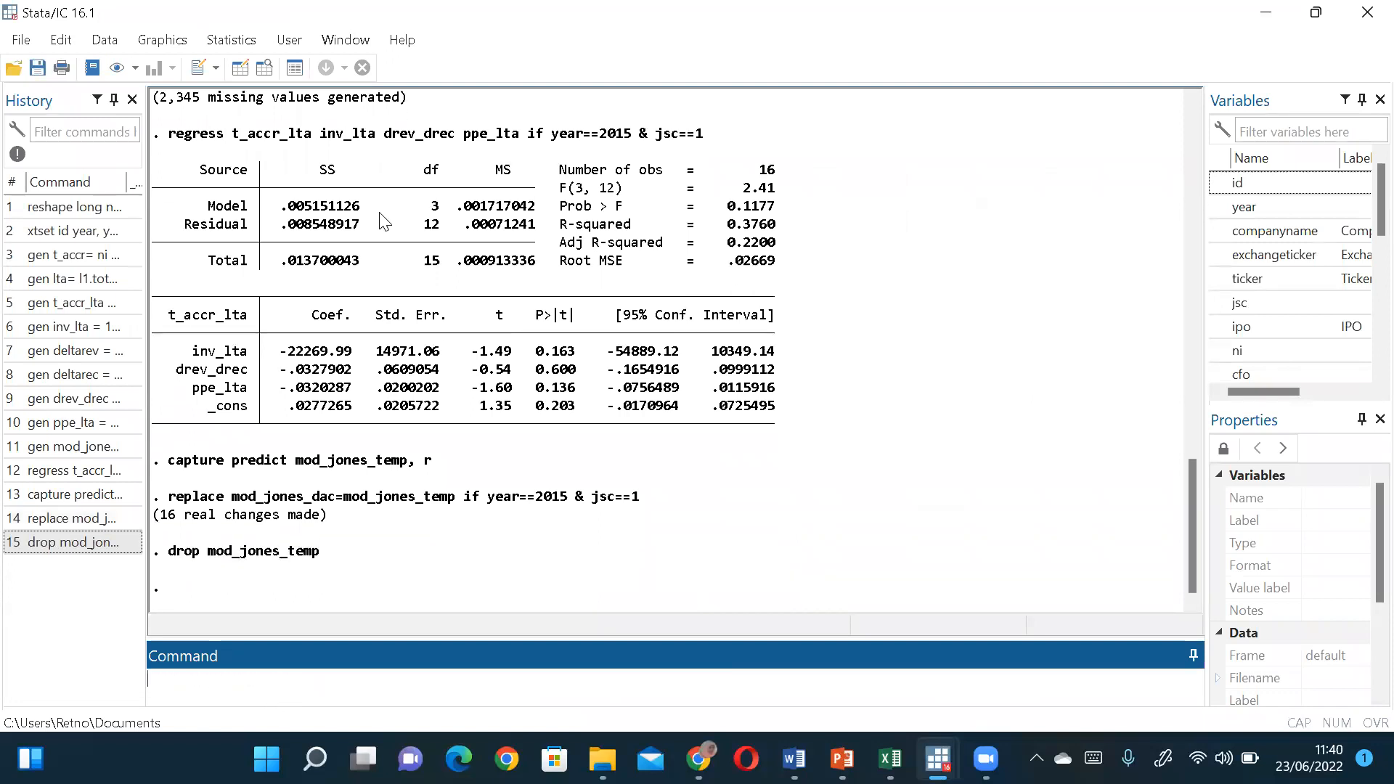
# Examine the mod_jones_dac column across the observations in the Data Editor
pyautogui.click(240, 68)
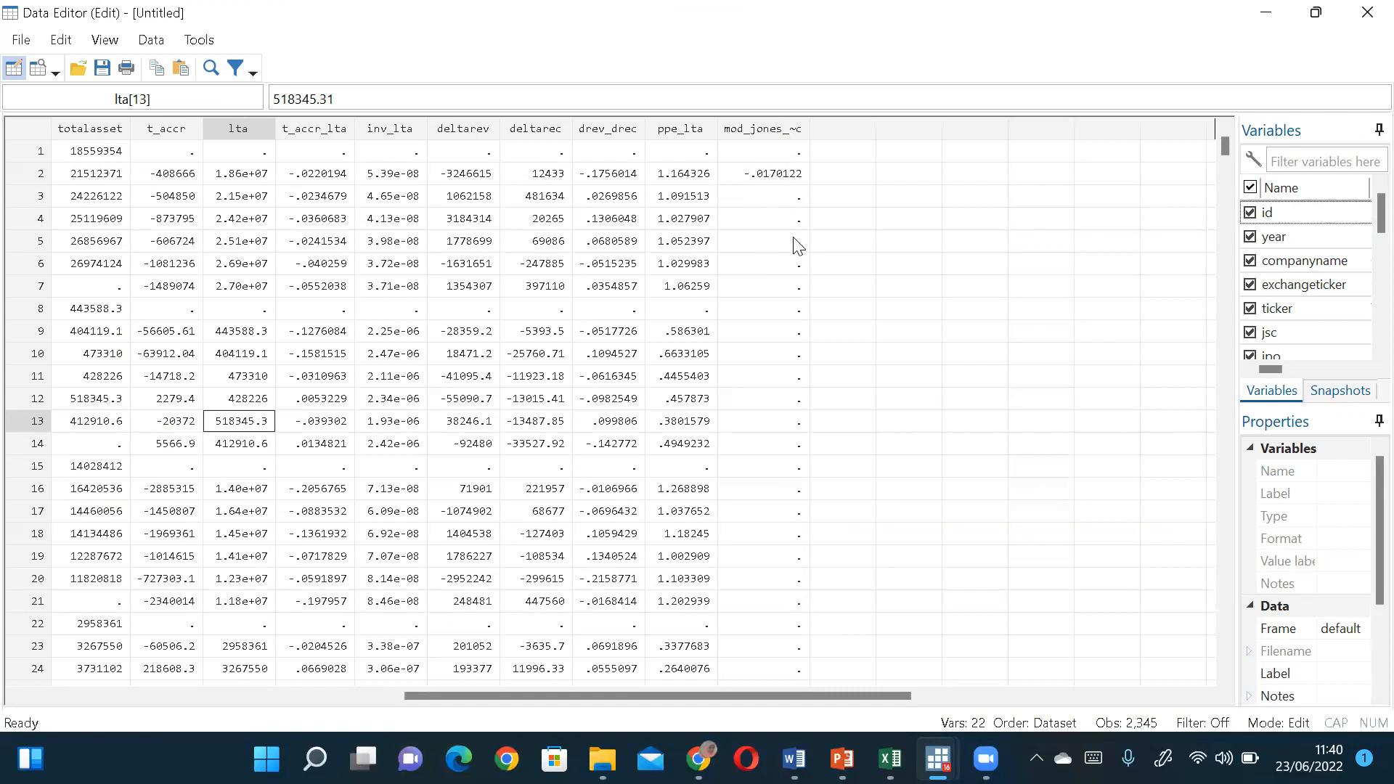
pyautogui.scroll(-4, 1220, 681)
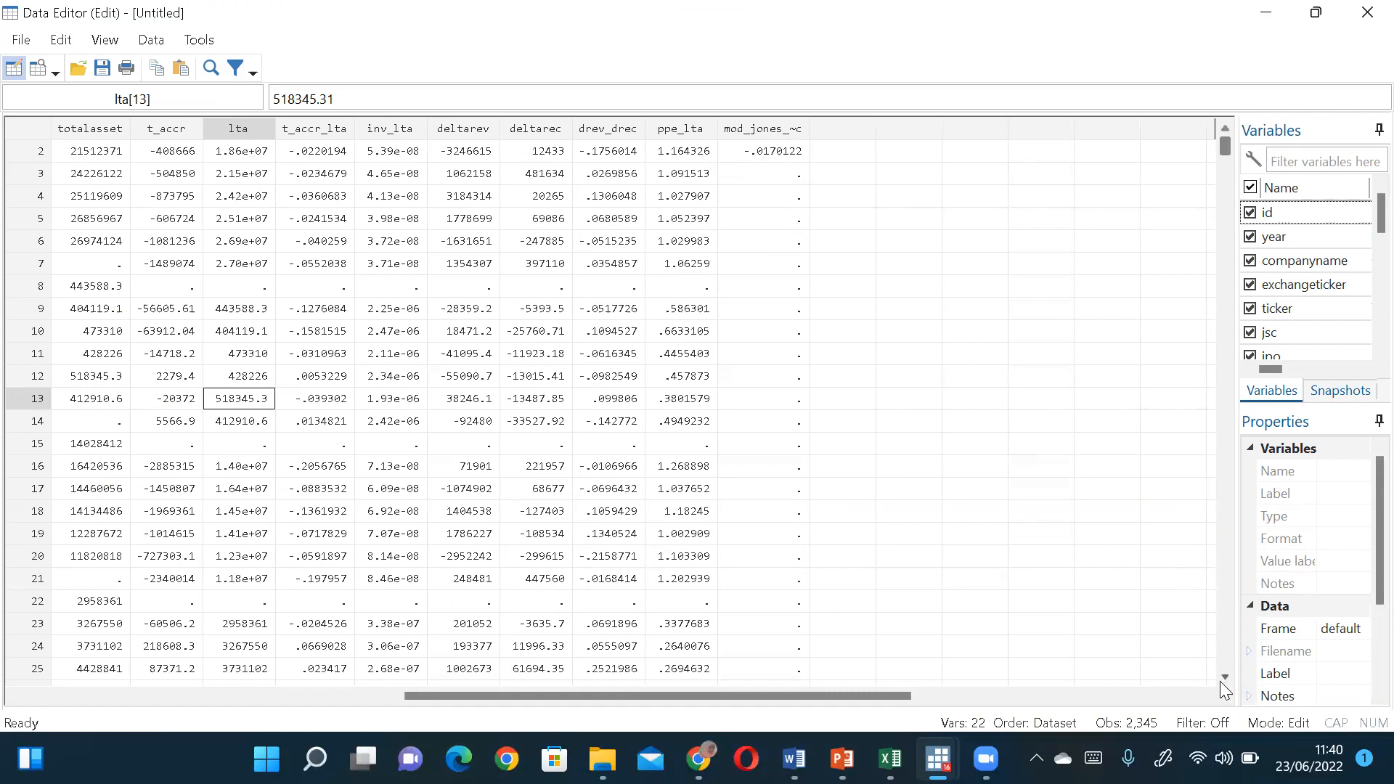
pyautogui.scroll(-10, 1220, 682)
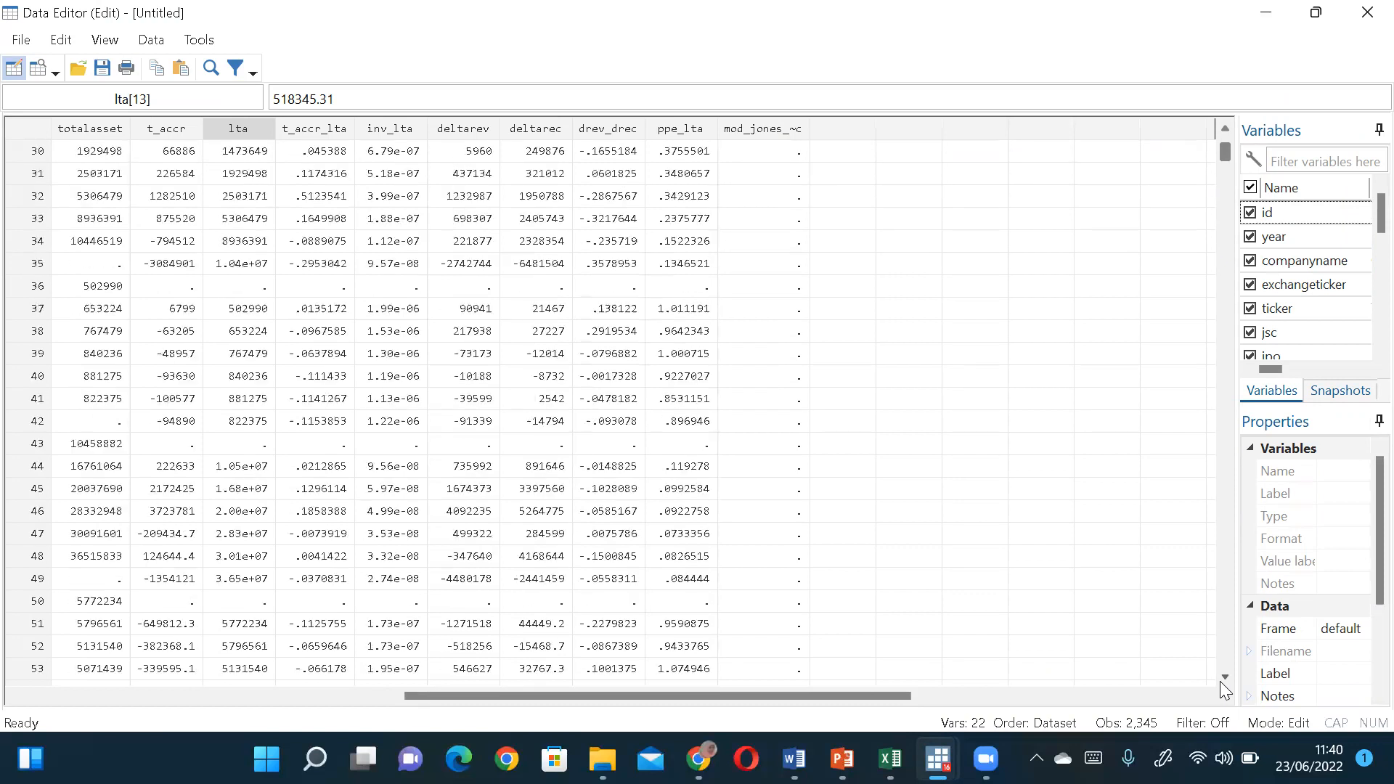
pyautogui.scroll(-10, 1220, 681)
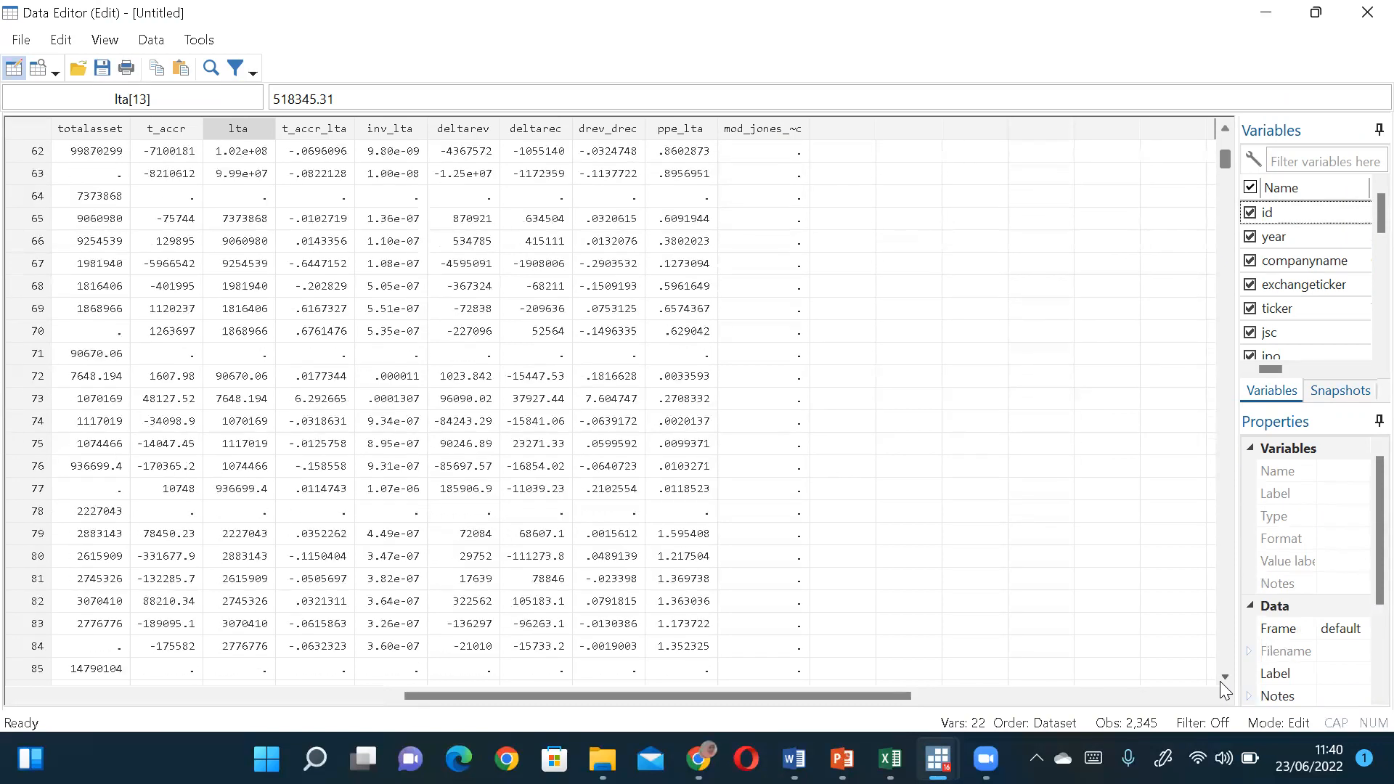
pyautogui.scroll(-10, 1220, 681)
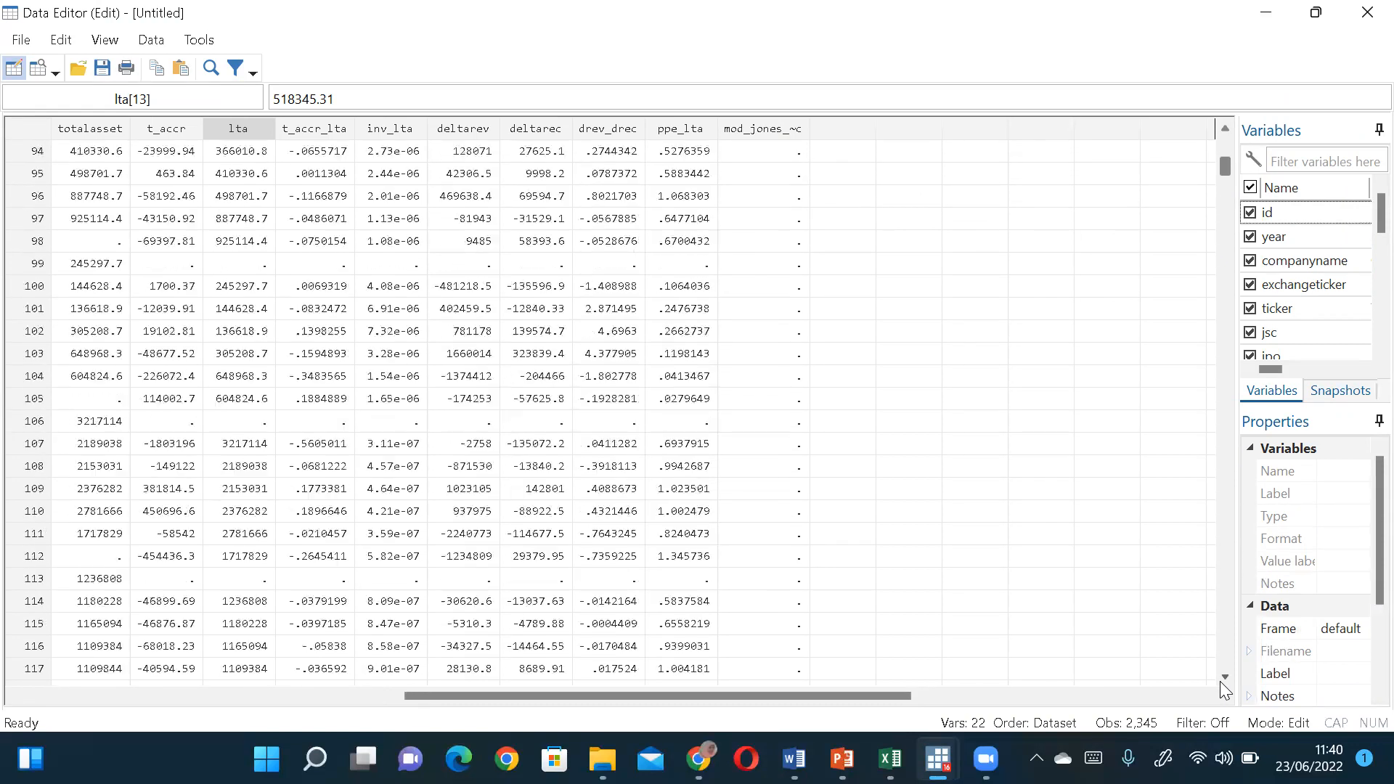
pyautogui.scroll(-10, 1220, 681)
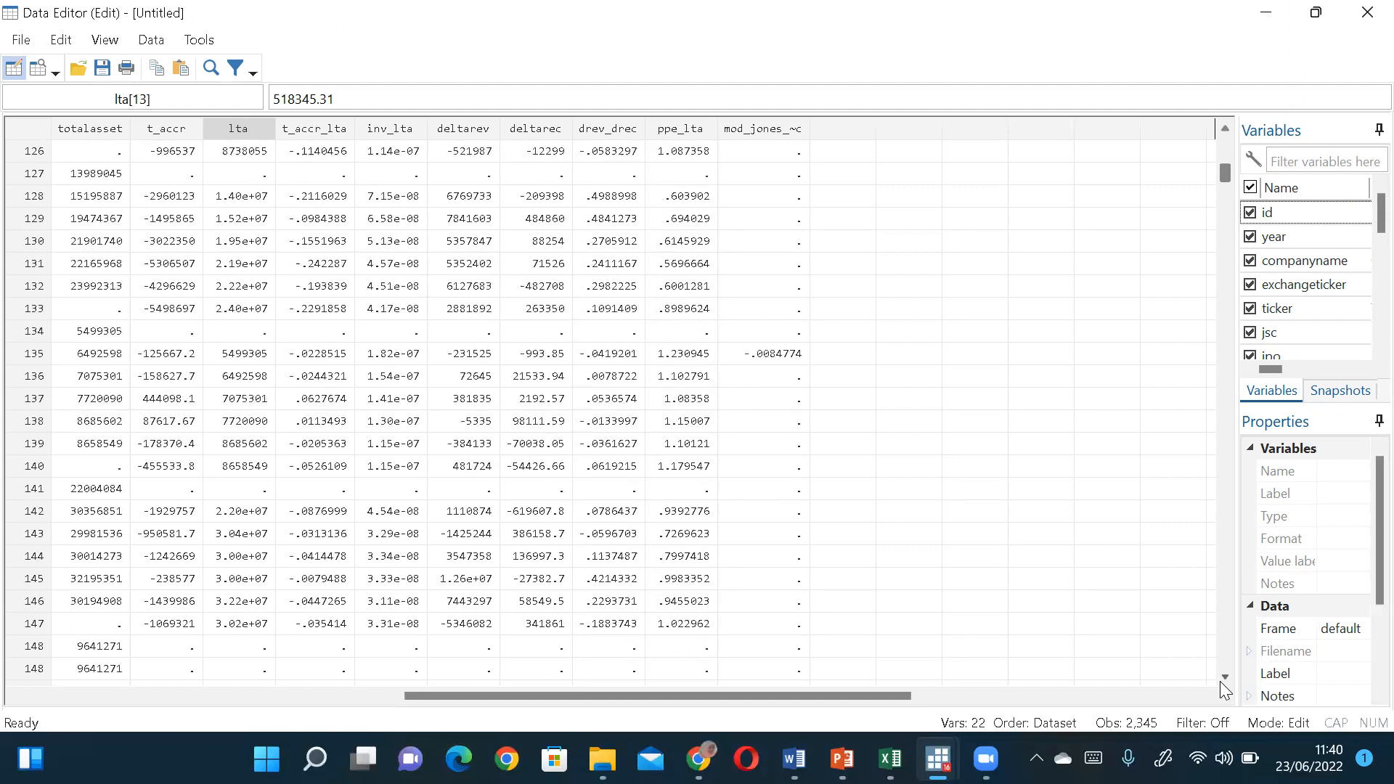
pyautogui.scroll(-8, 1220, 681)
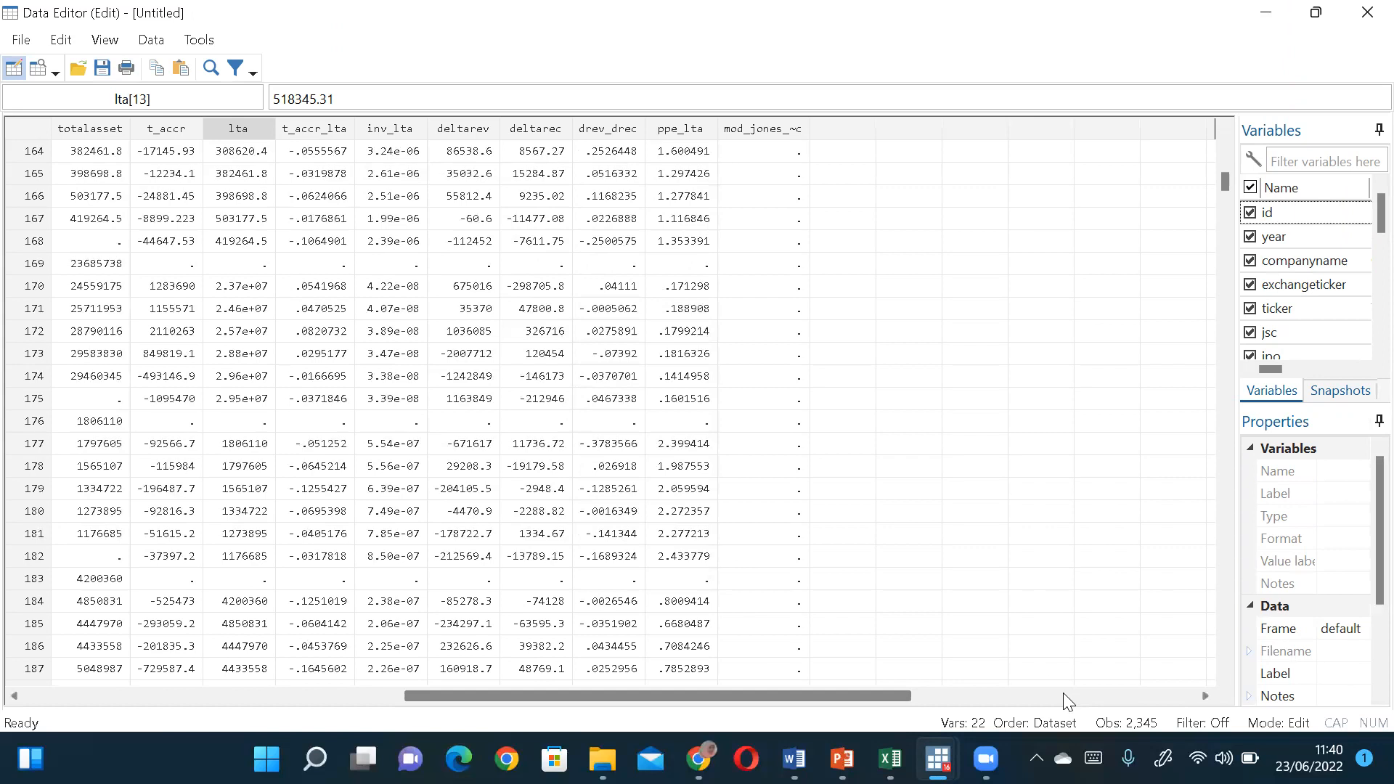
# Review the do file's remaining regression blocks, from year 2016 with jsc==1 through year 2020 with jsc==9
pyautogui.moveTo(937, 758)
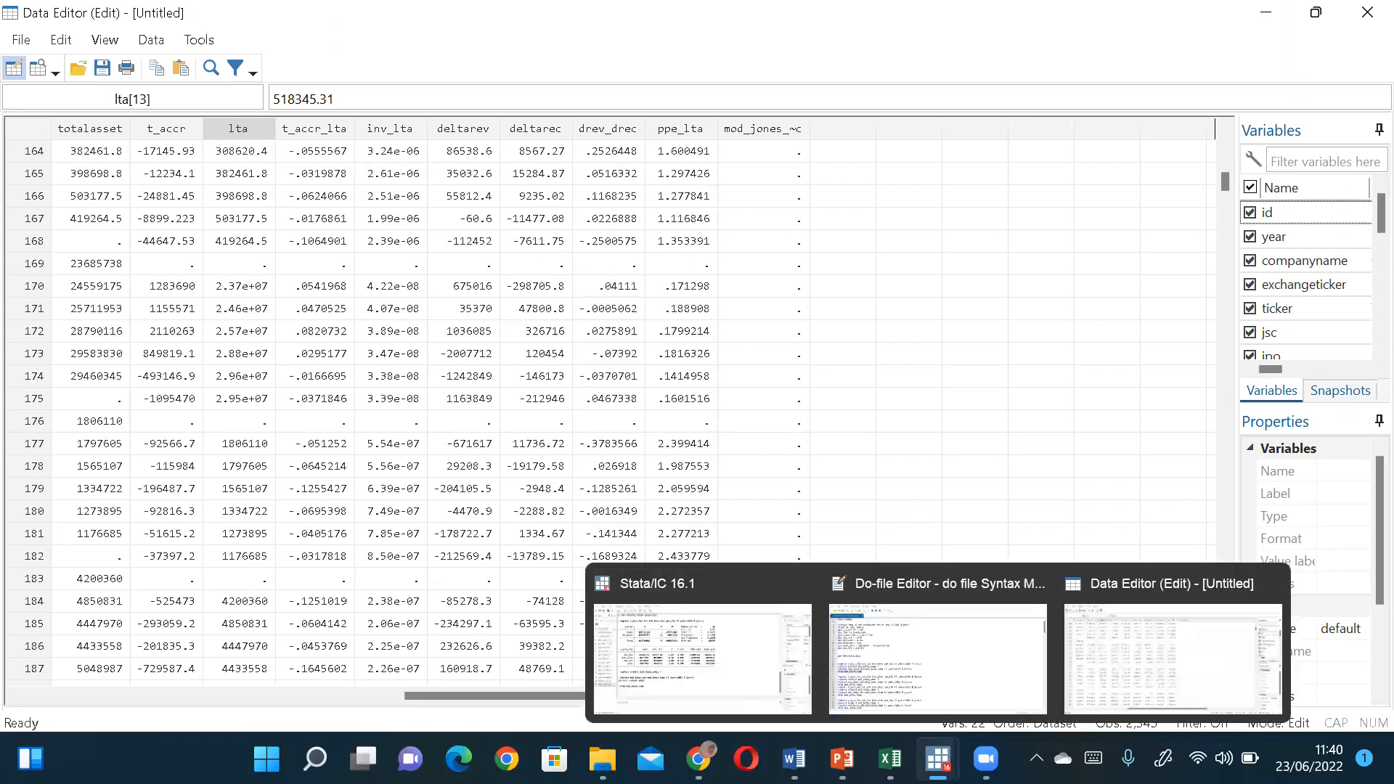
pyautogui.click(946, 668)
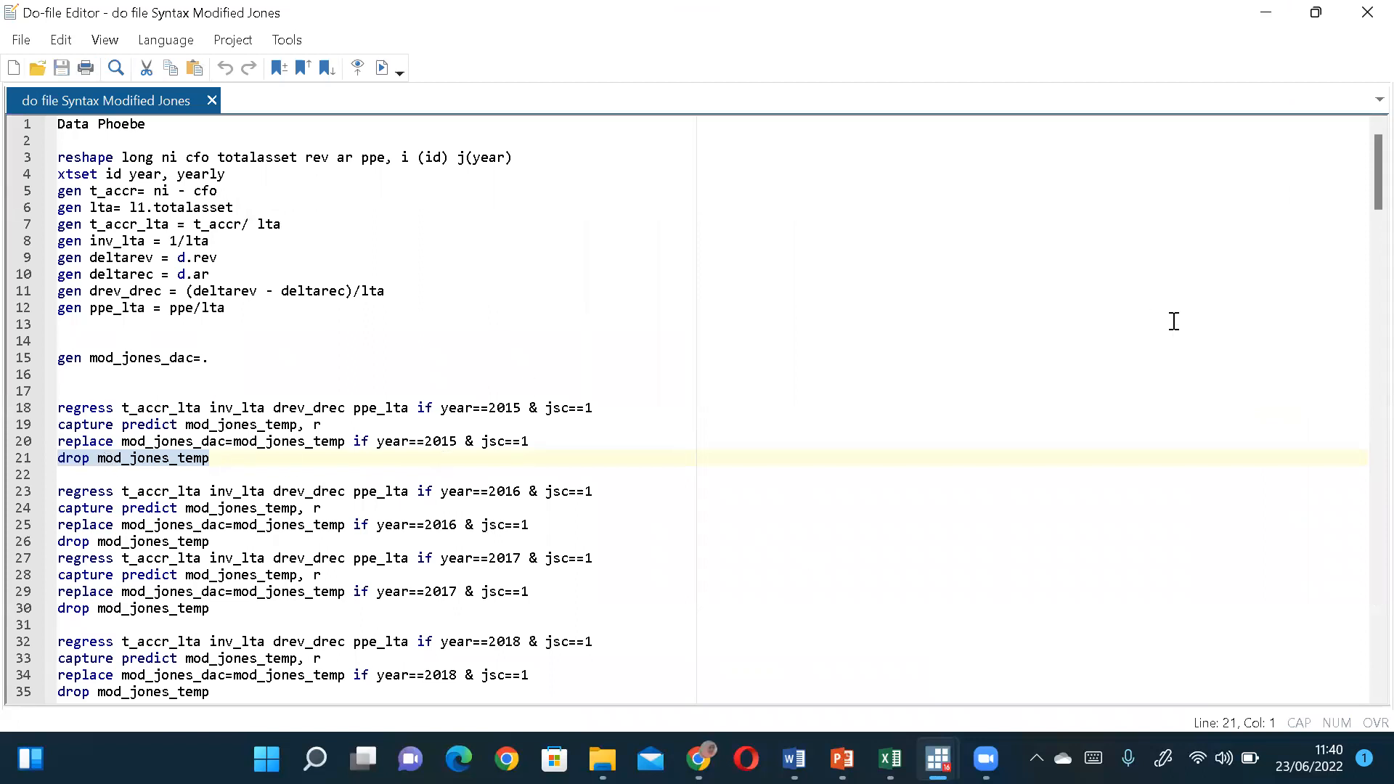
pyautogui.scroll(-1, 1364, 163)
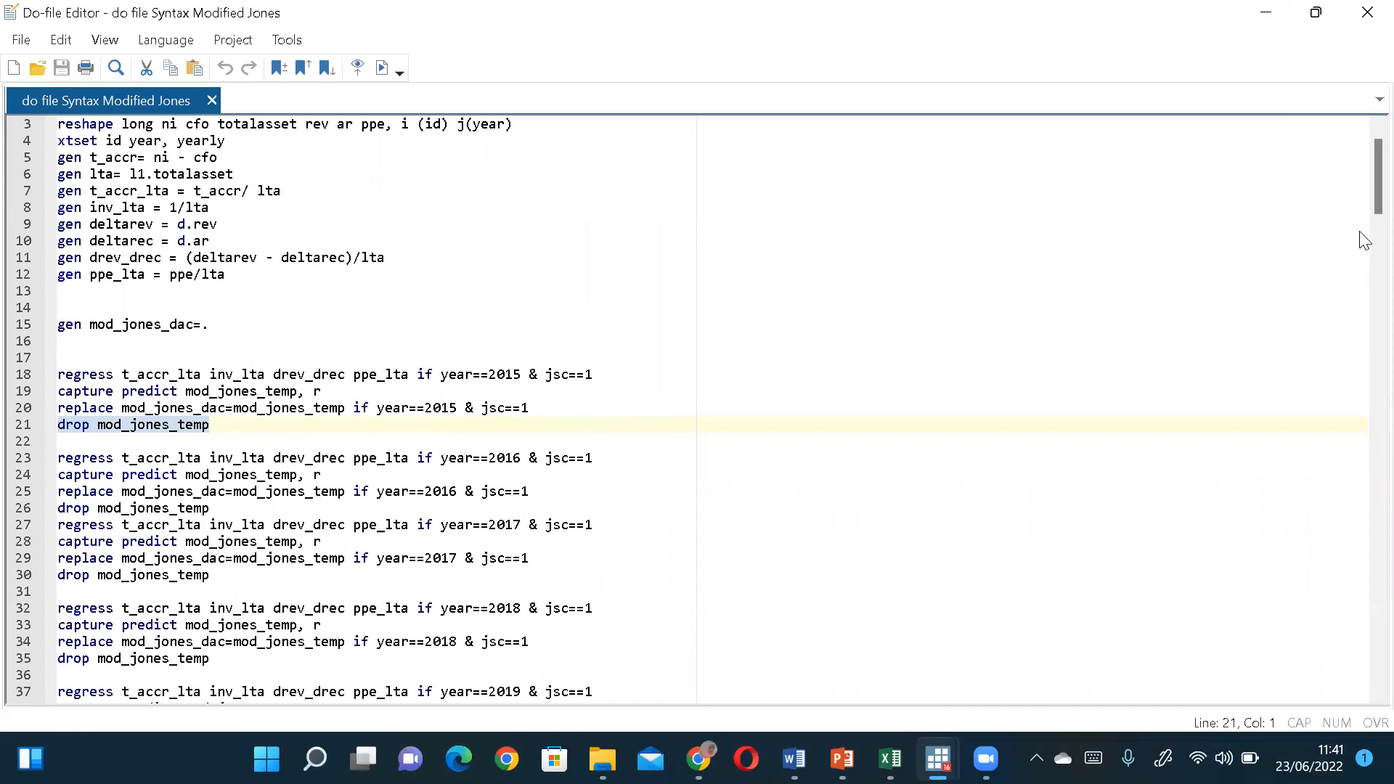
pyautogui.scroll(-3, 1364, 212)
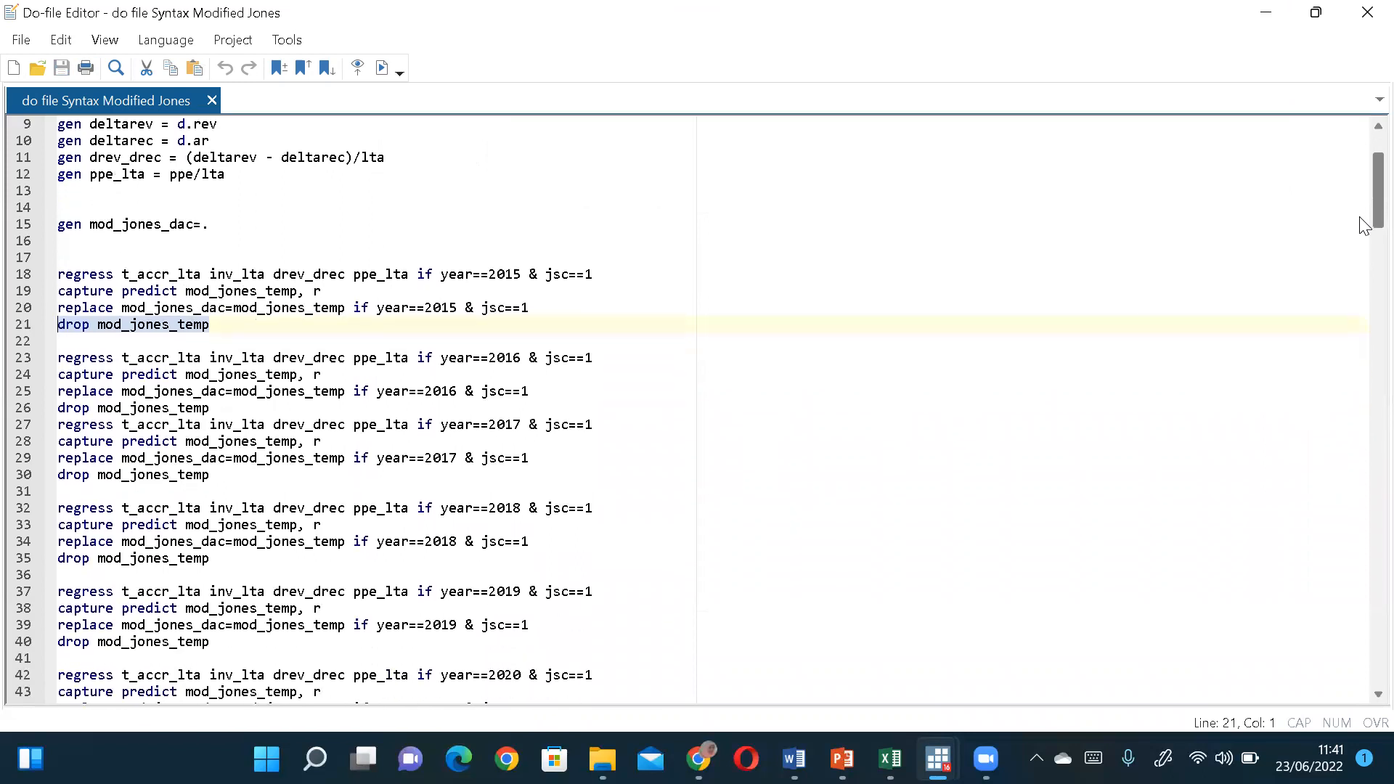
pyautogui.scroll(-5, 1364, 240)
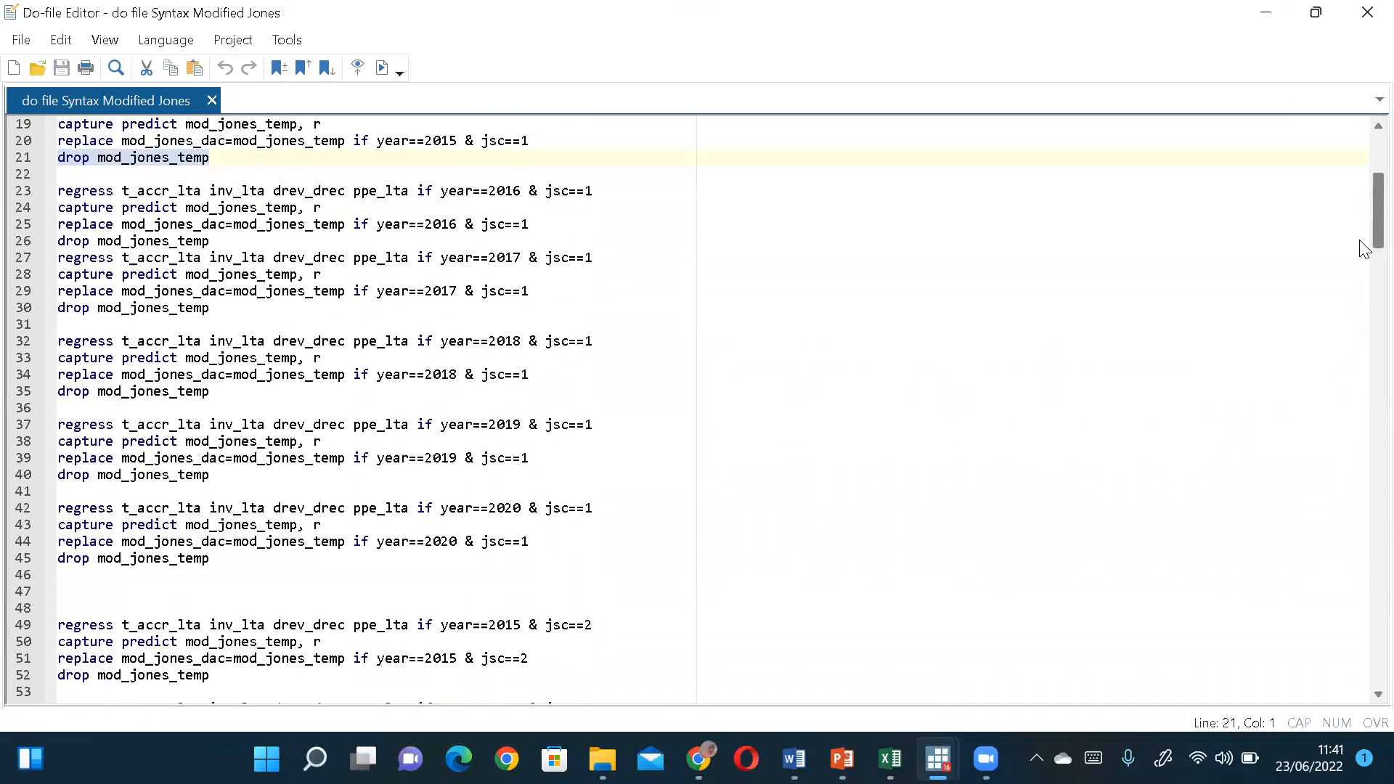
pyautogui.scroll(-2, 1364, 263)
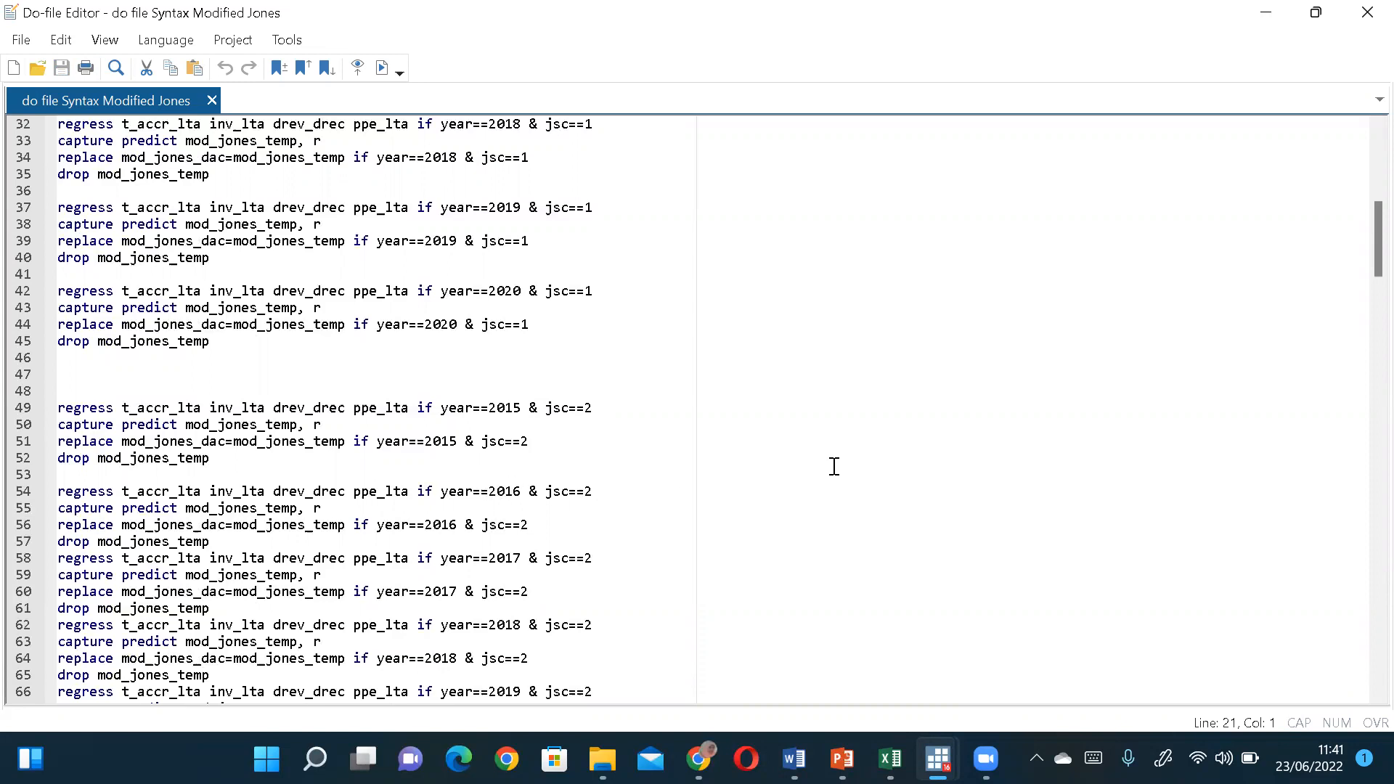
pyautogui.moveTo(1364, 270); pyautogui.dragTo(1364, 688)
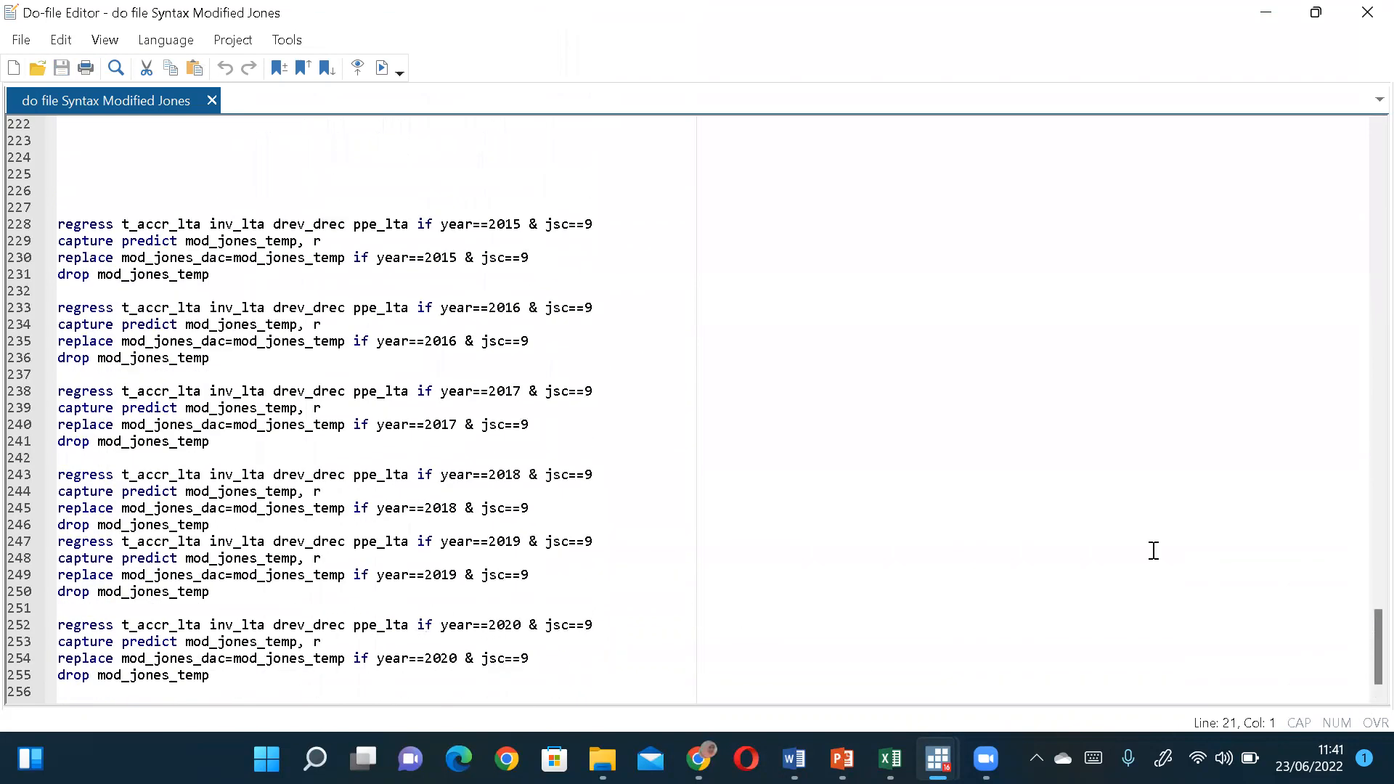
pyautogui.moveTo(1364, 631); pyautogui.dragTo(1363, 163)
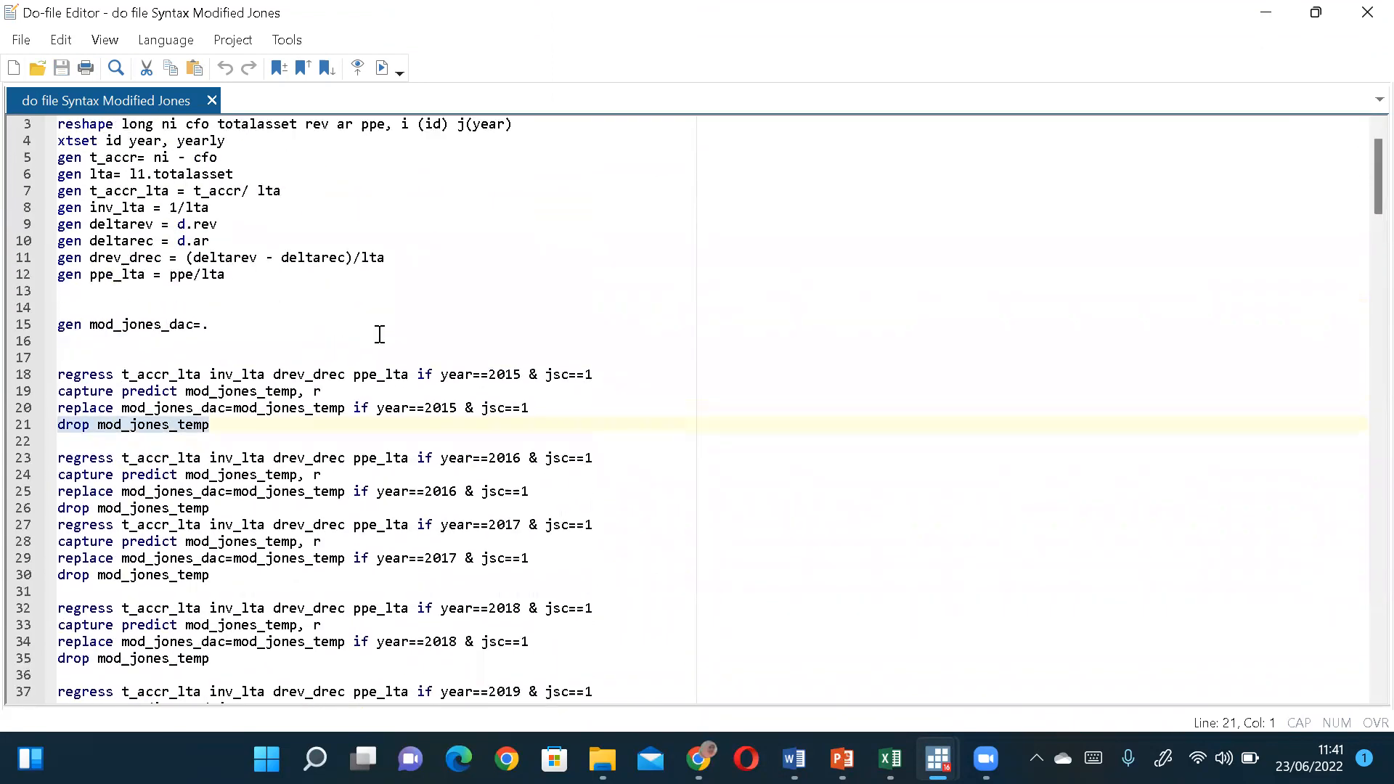
# Copy lines 23 to 255 of the do file, run them together as Stata commands, and check mod_jones_dac in the Data Editor
pyautogui.moveTo(59, 461); pyautogui.dragTo(355, 726)
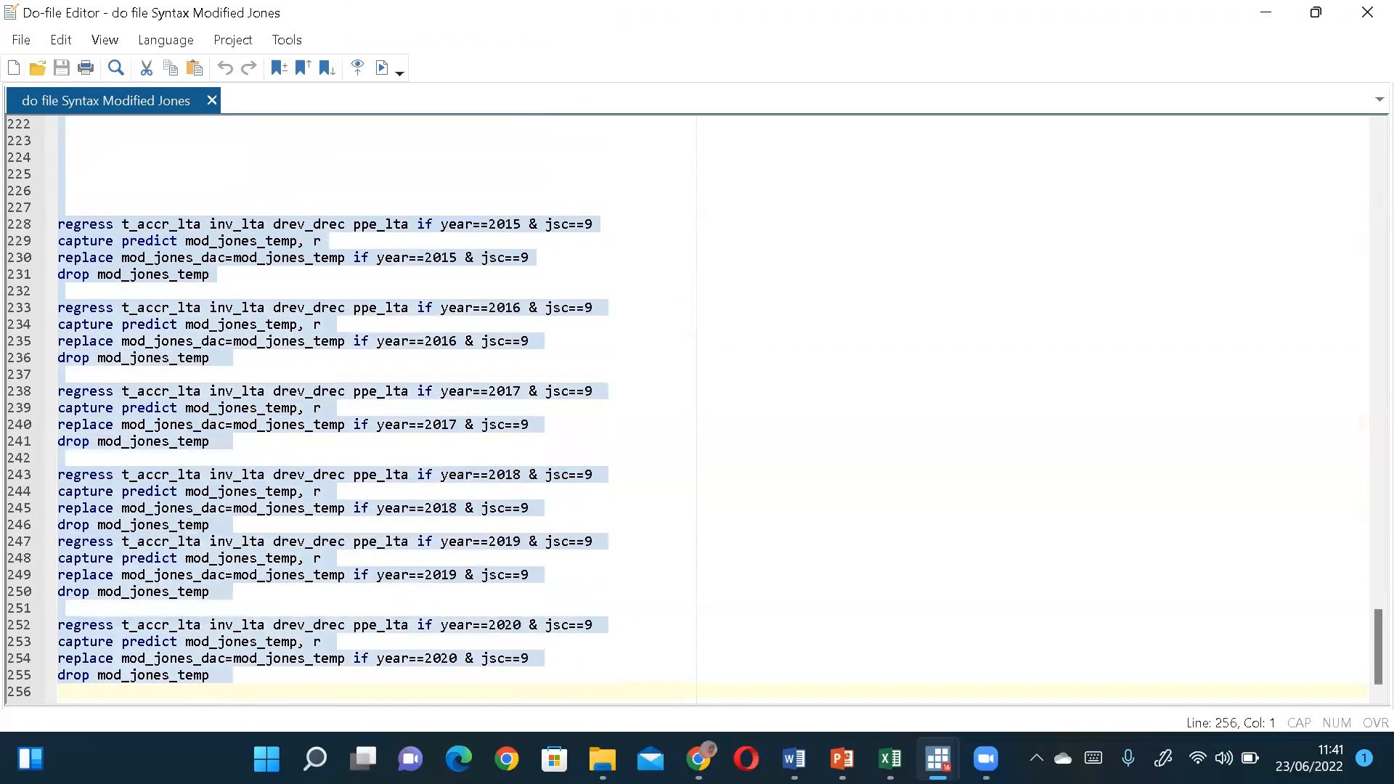
pyautogui.moveTo(226, 686); pyautogui.dragTo(226, 681)
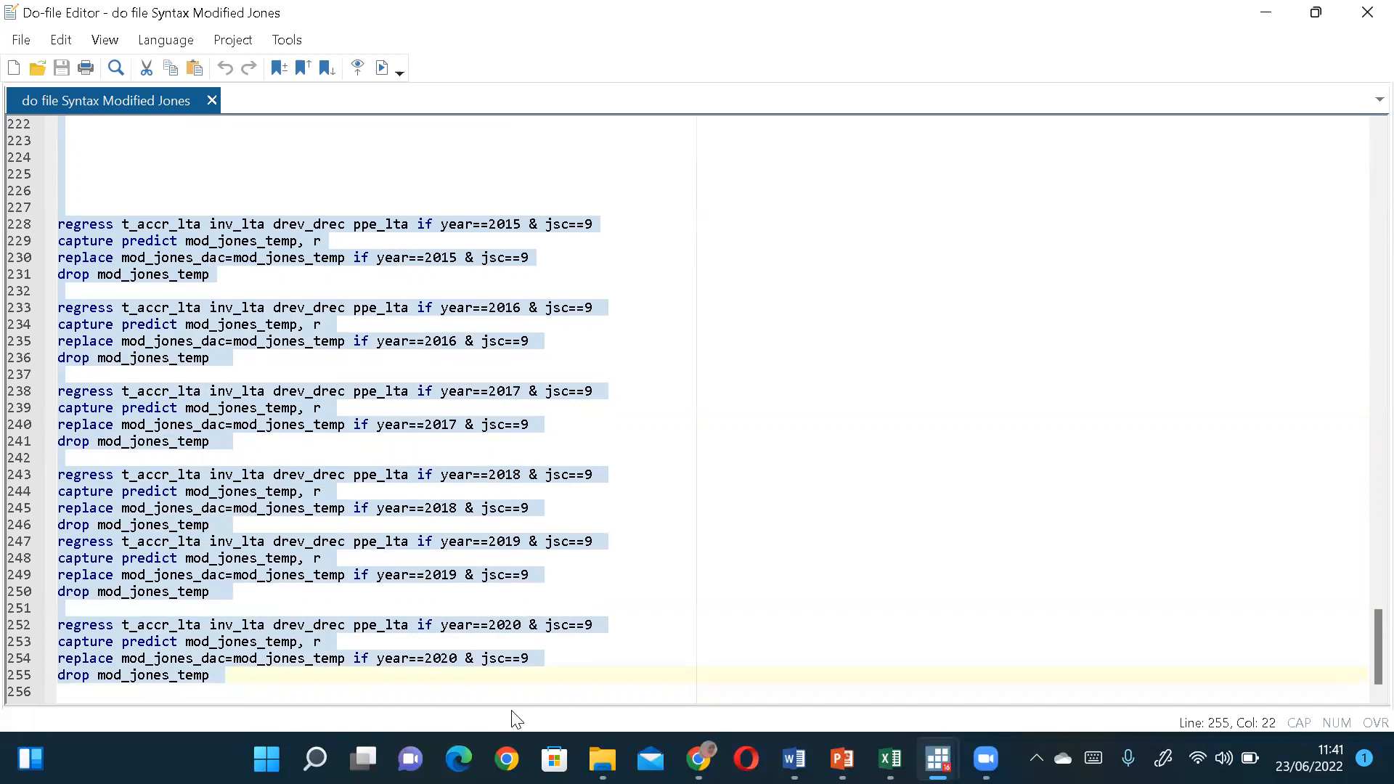
pyautogui.moveTo(943, 741)
pyautogui.click(690, 675)
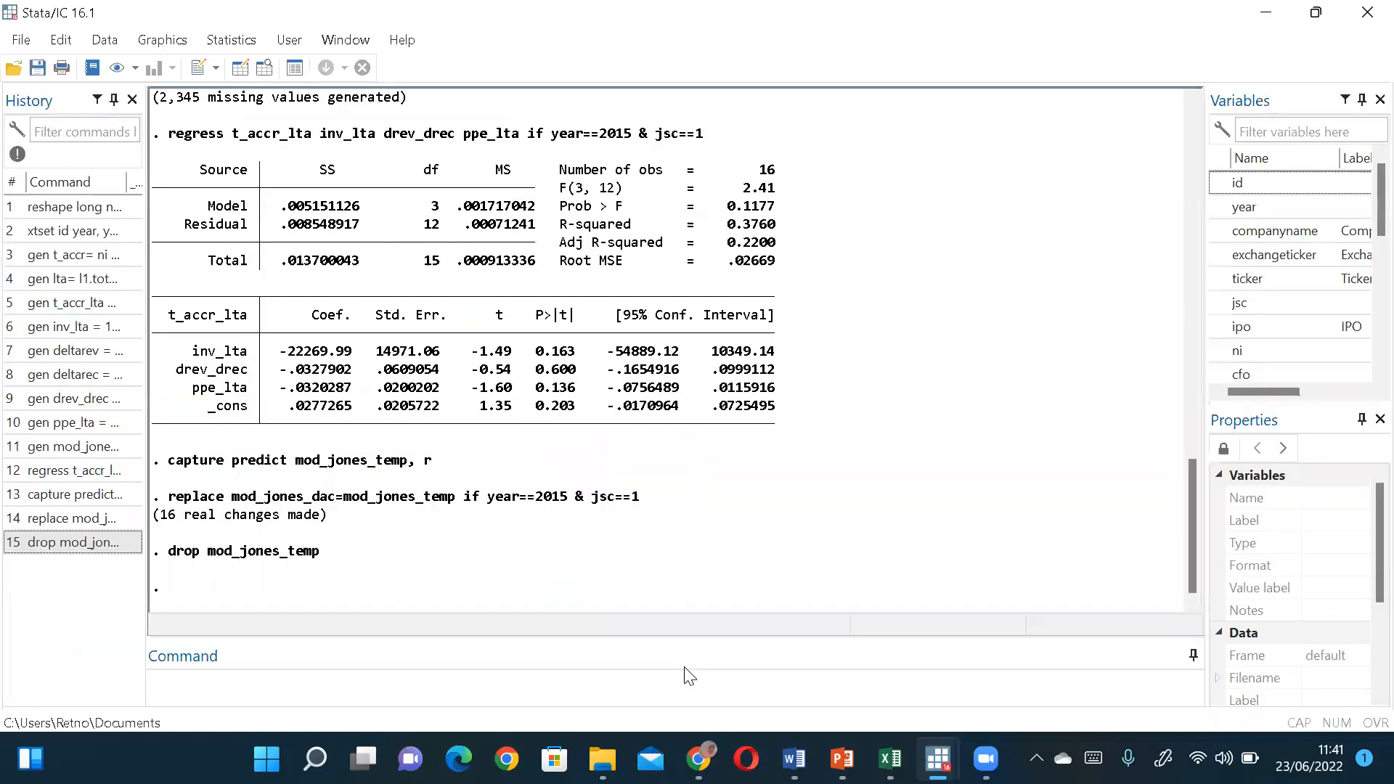
pyautogui.write('replace mod_jones_dac=mod_jones_temp if year==2020 & jsc==9 drop mod_jones_temp')
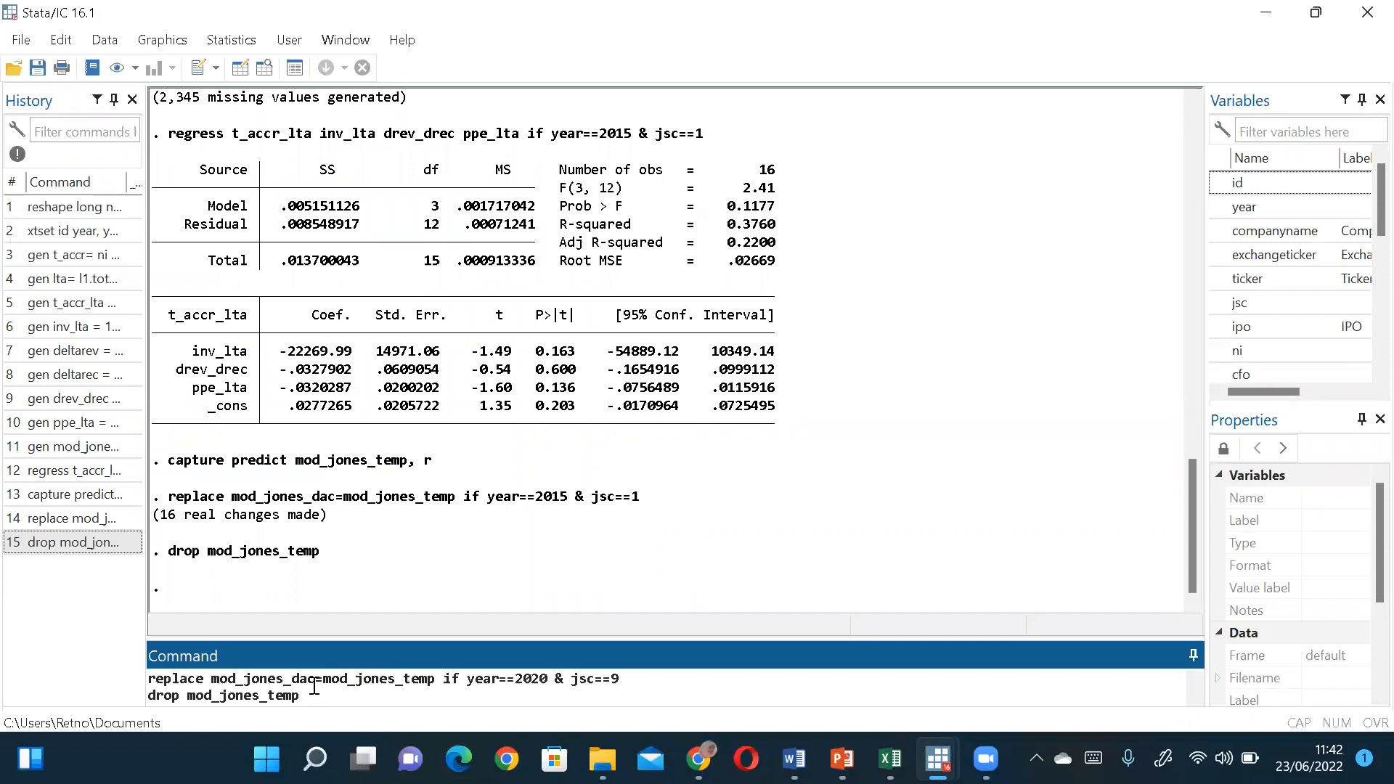
pyautogui.press('Return')
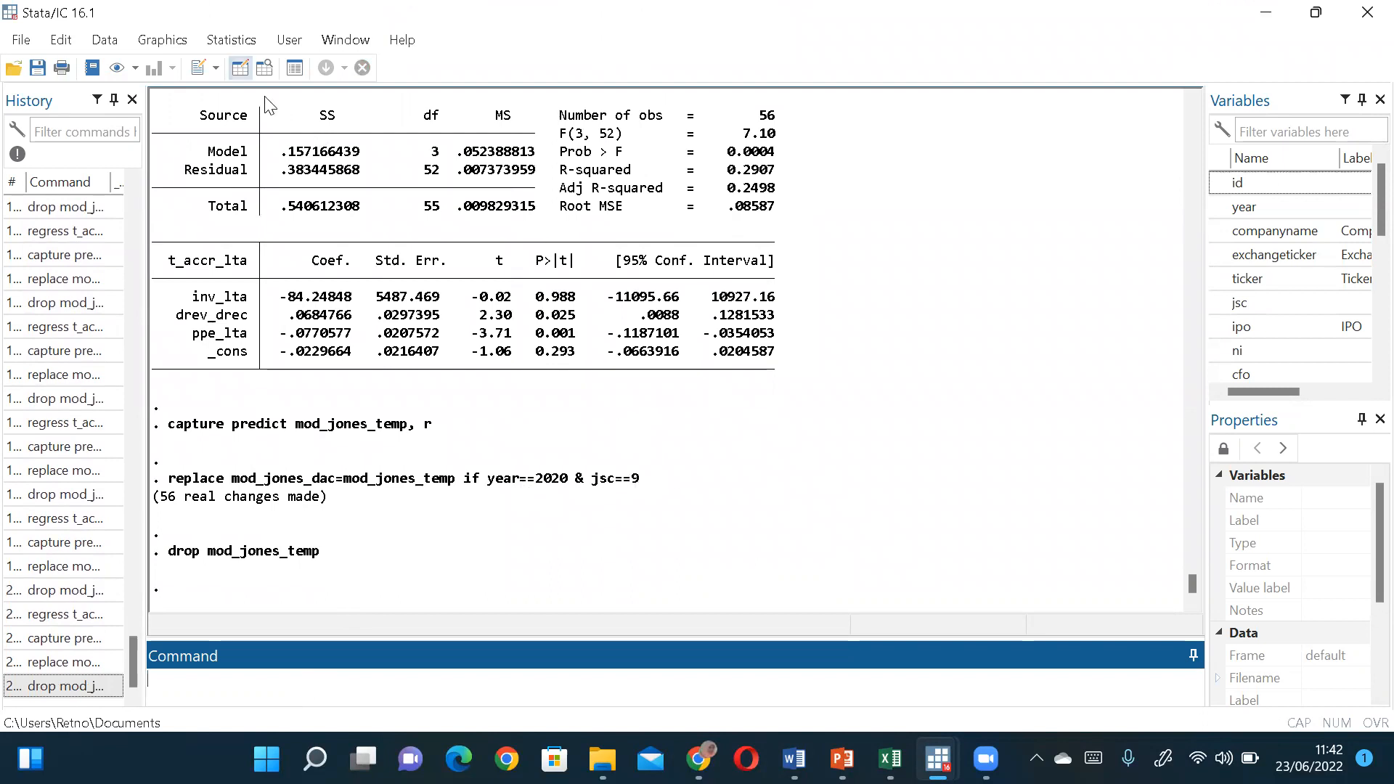
pyautogui.click(240, 67)
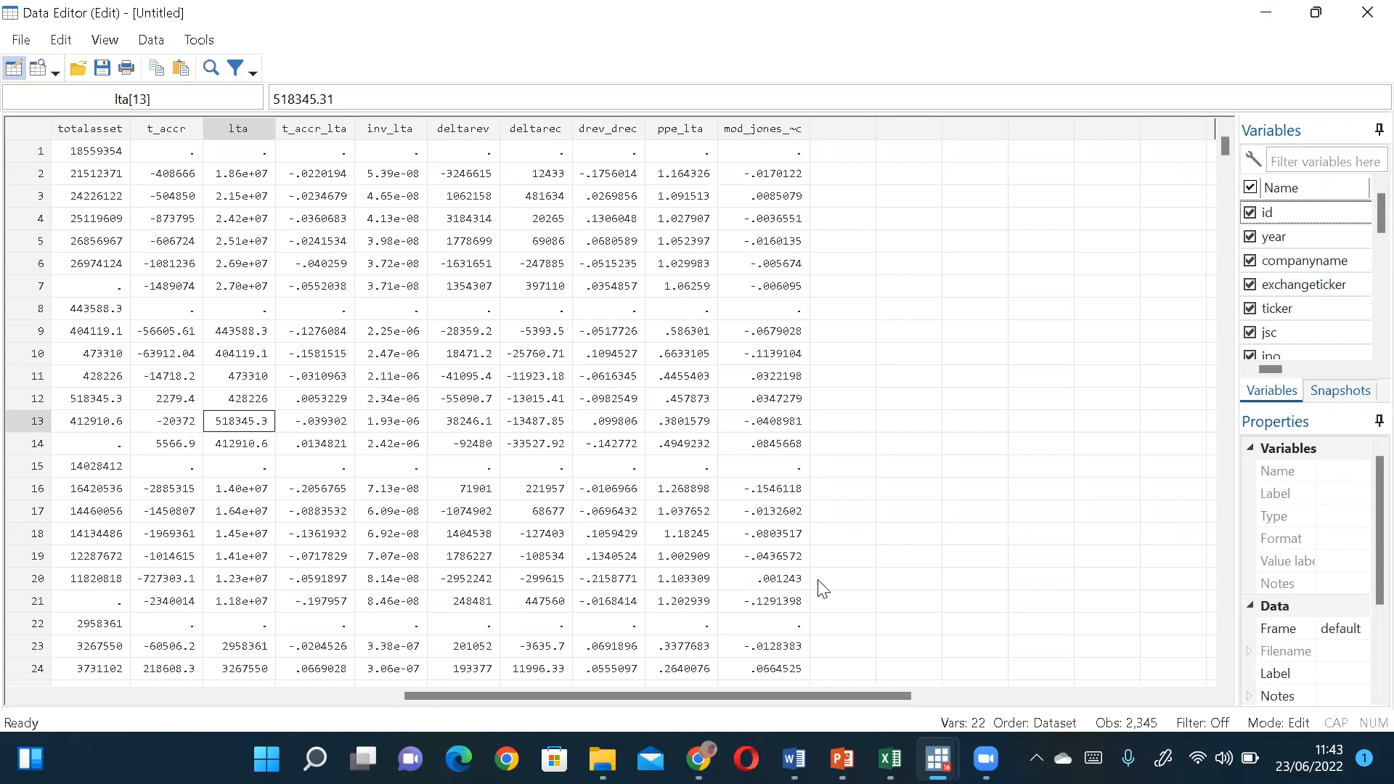
# Examine the regression output in the Stata results, from year 2020 with jsc==9 back to year 2015 with jsc==1
pyautogui.moveTo(937, 759)
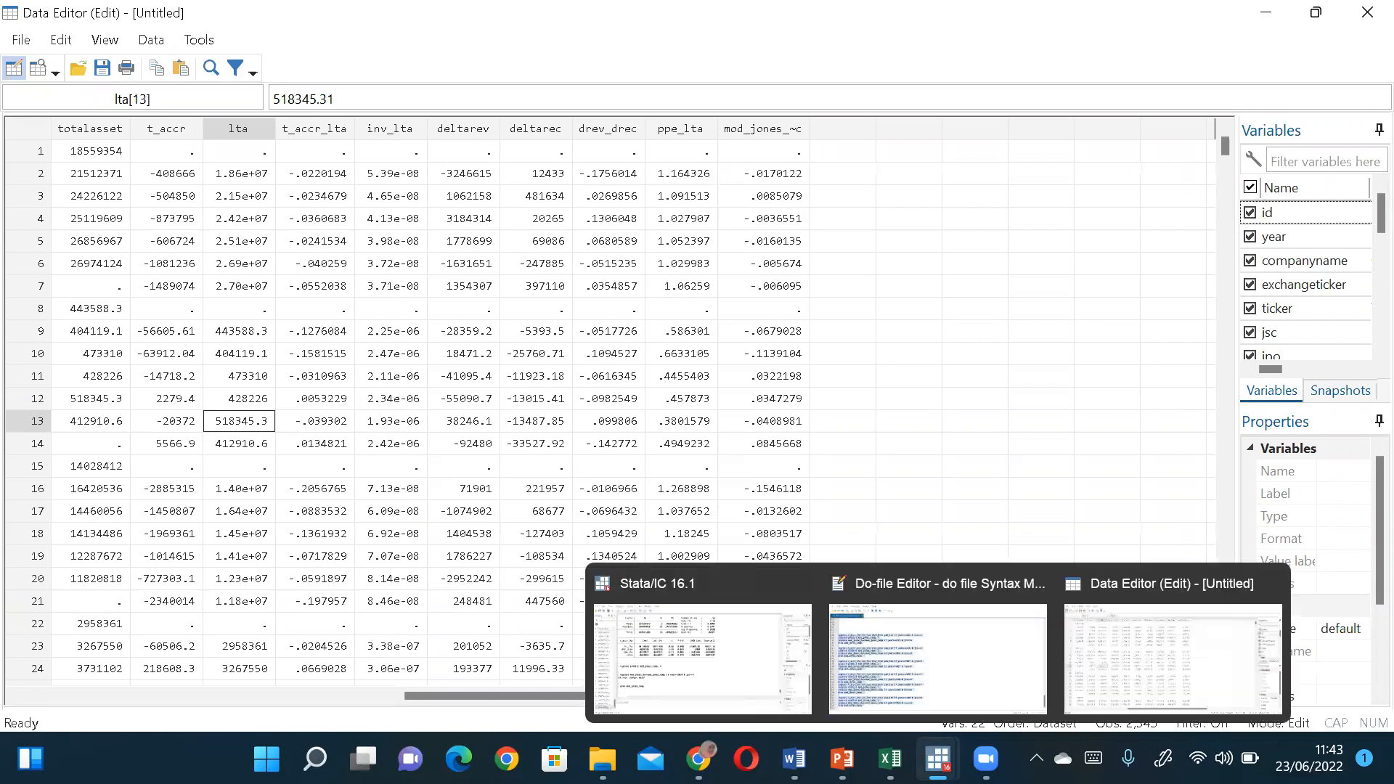
pyautogui.click(779, 690)
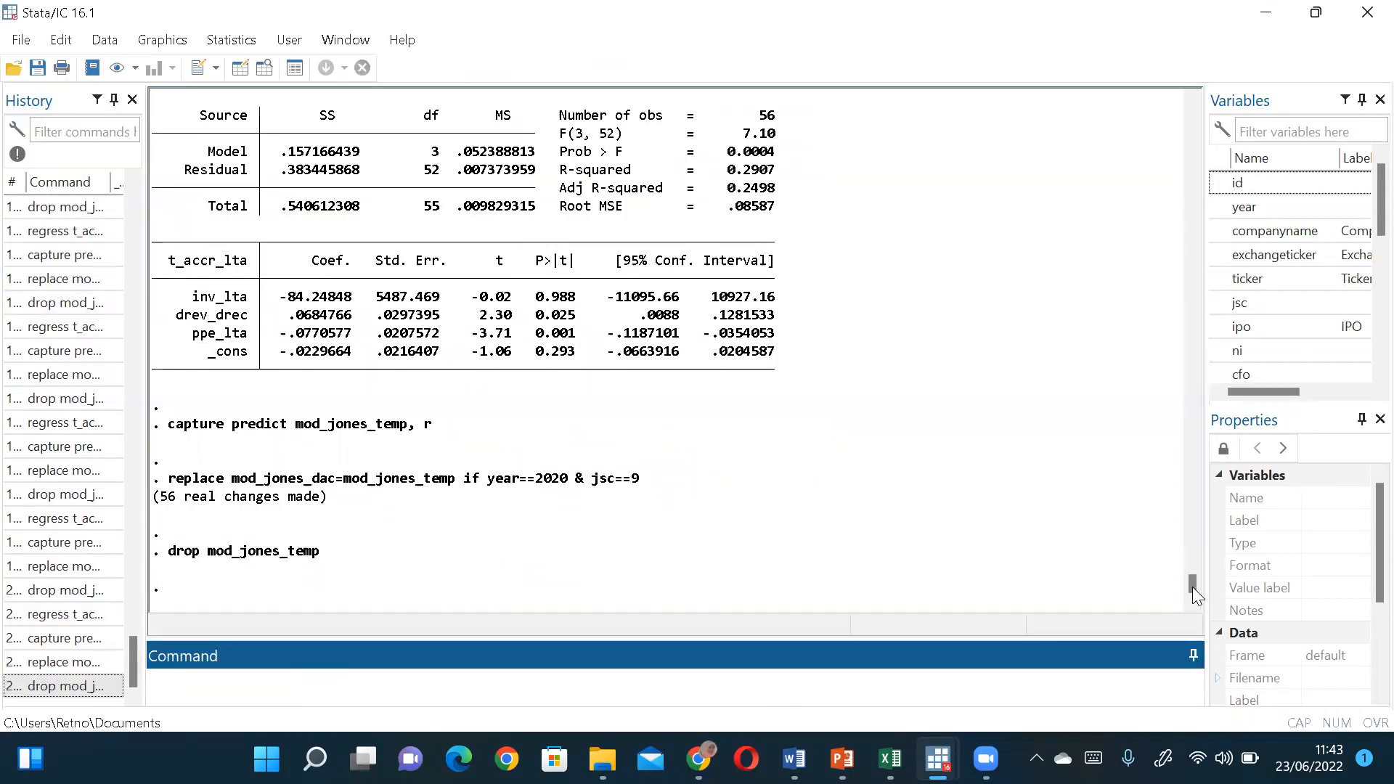
pyautogui.scroll(4, 1194, 584)
pyautogui.click(919, 442)
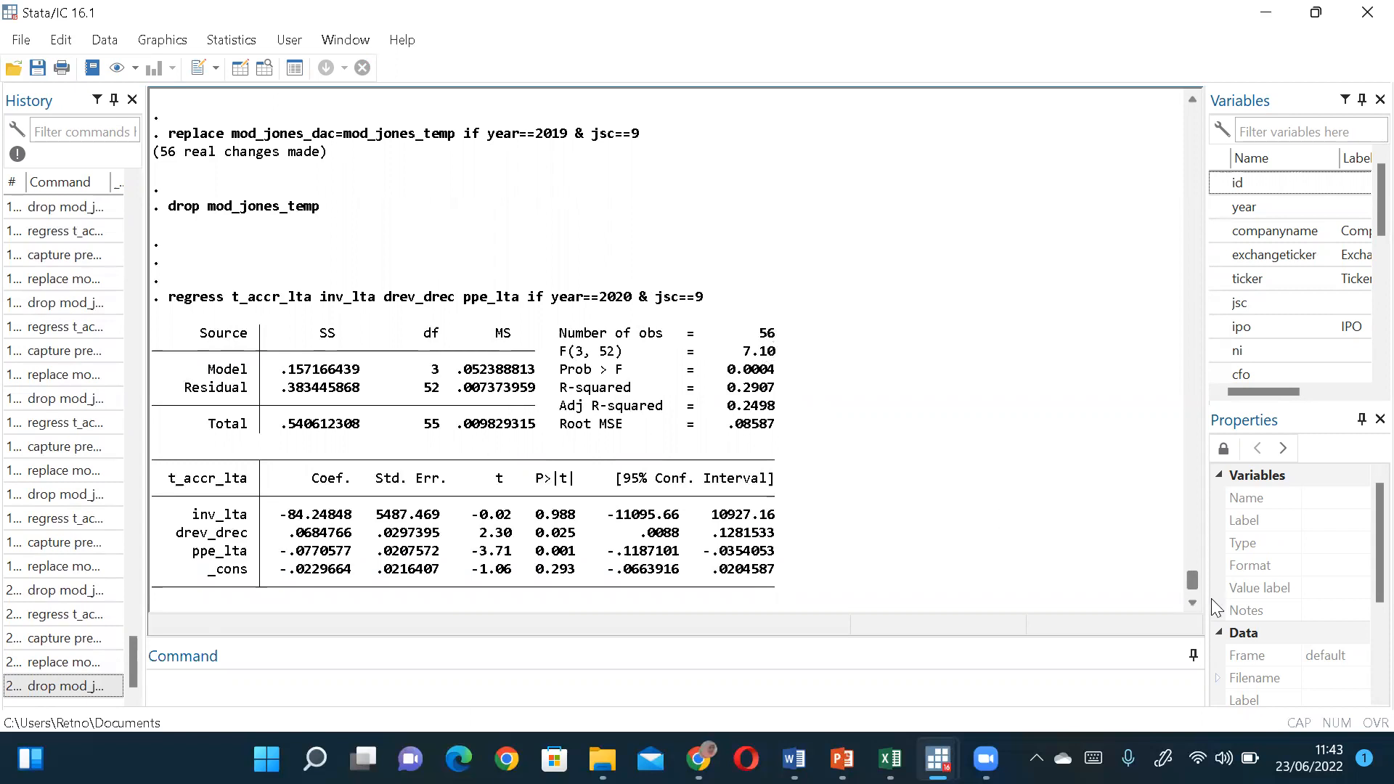
pyautogui.moveTo(1196, 584); pyautogui.dragTo(1196, 514)
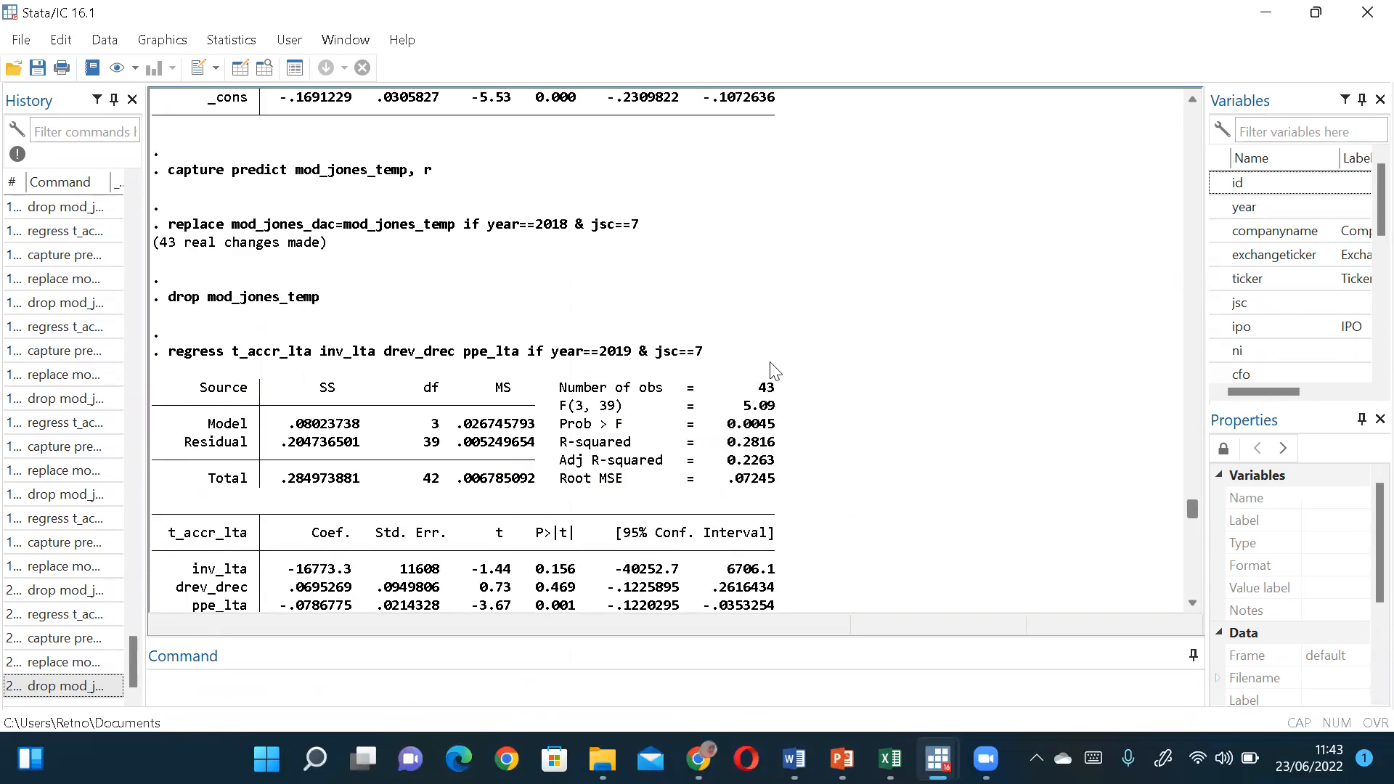
pyautogui.moveTo(1191, 514); pyautogui.dragTo(1197, 140)
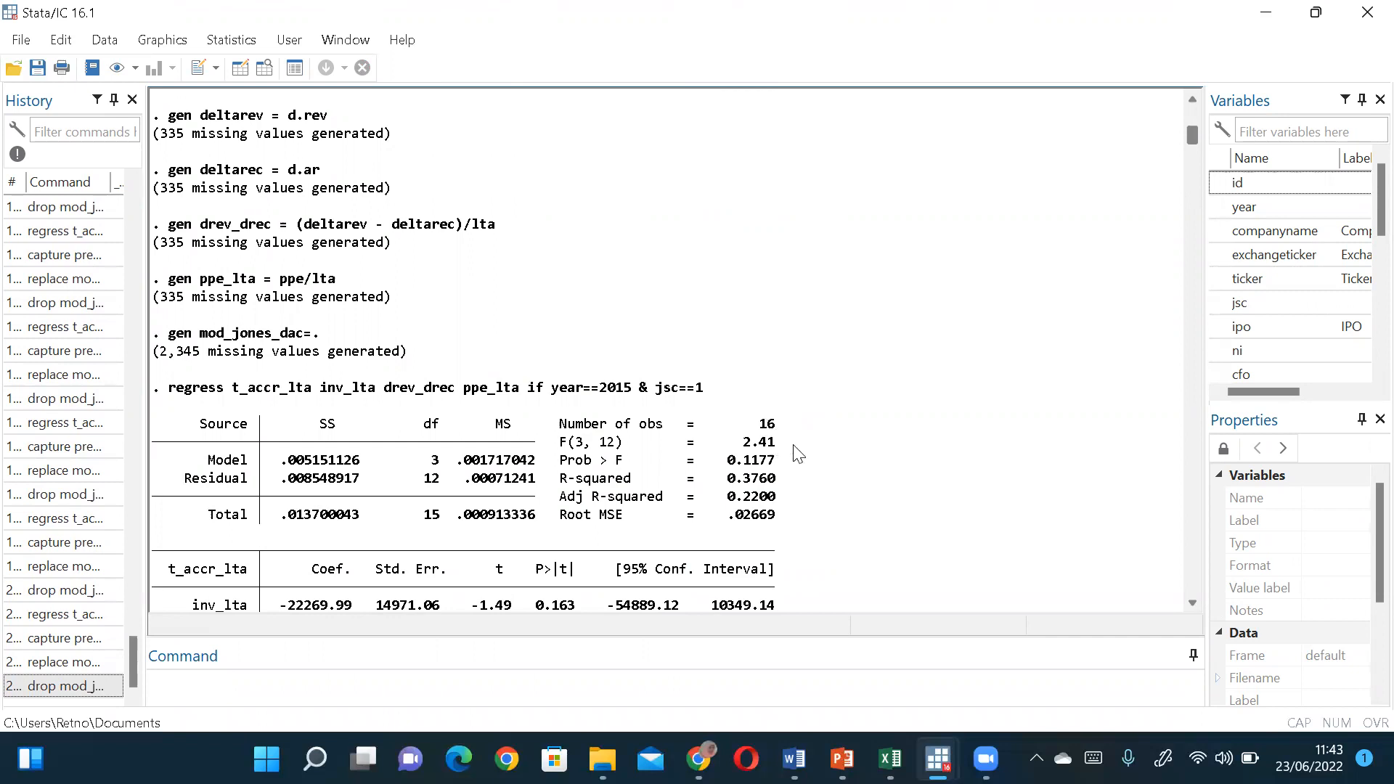
pyautogui.click(1193, 609)
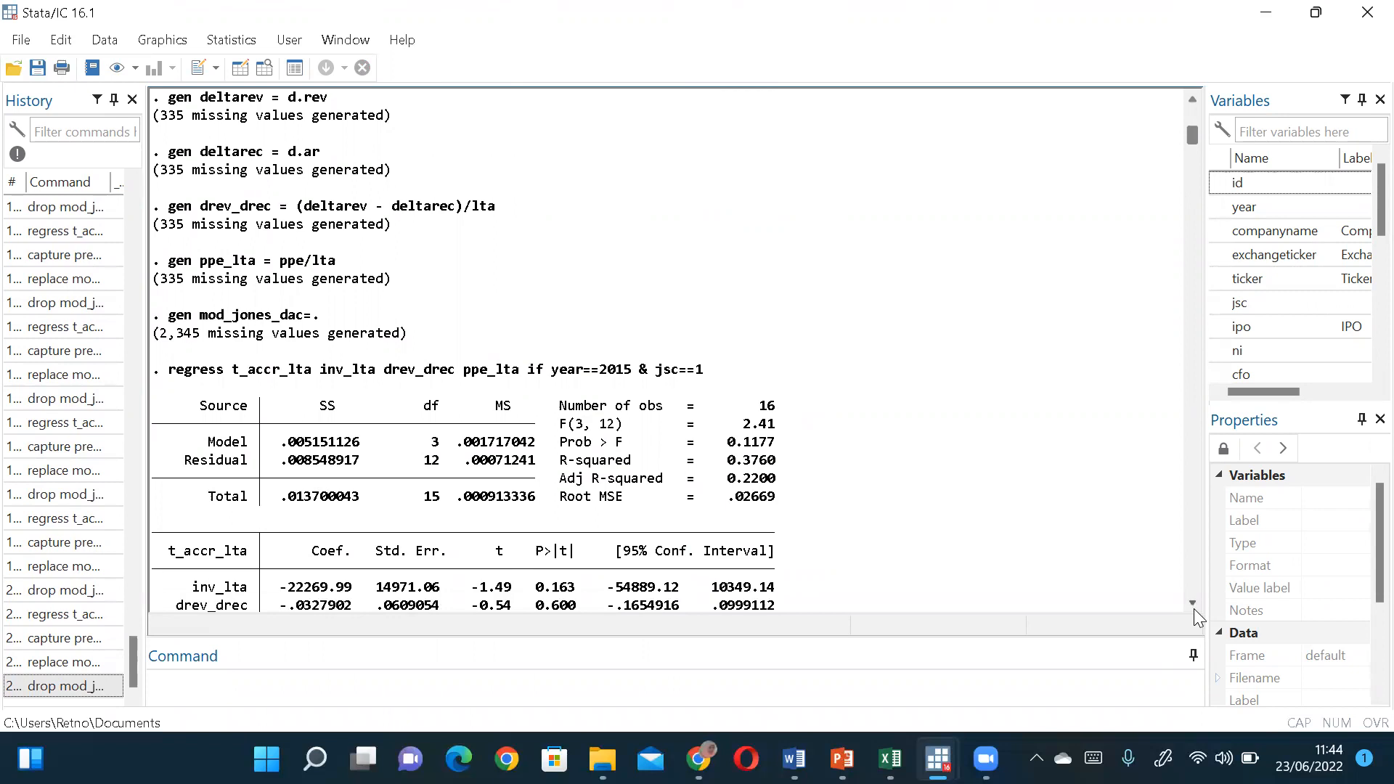
pyautogui.click(1194, 609)
pyautogui.click(1194, 608)
pyautogui.click(1194, 608)
pyautogui.click(1194, 609)
pyautogui.click(1193, 609)
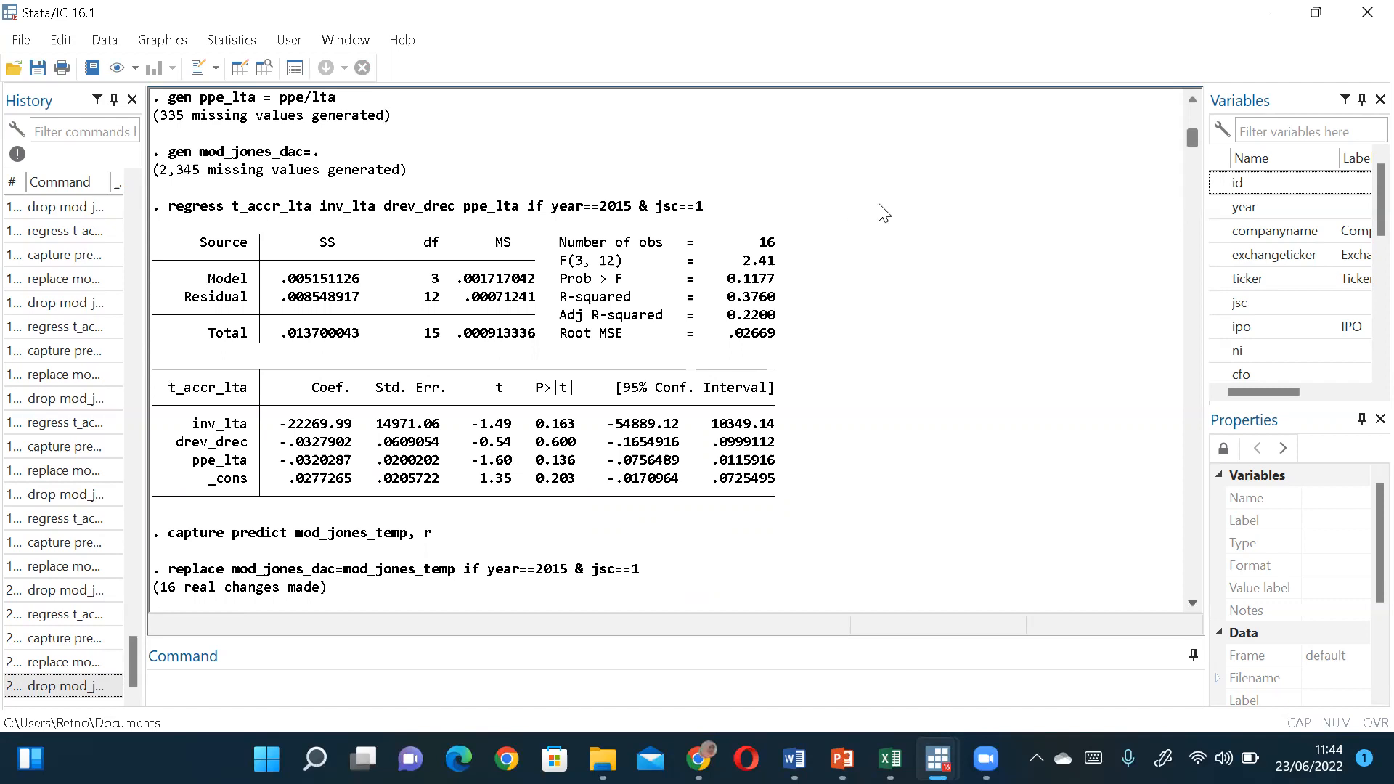
pyautogui.hotkey('alt', 'Tab')
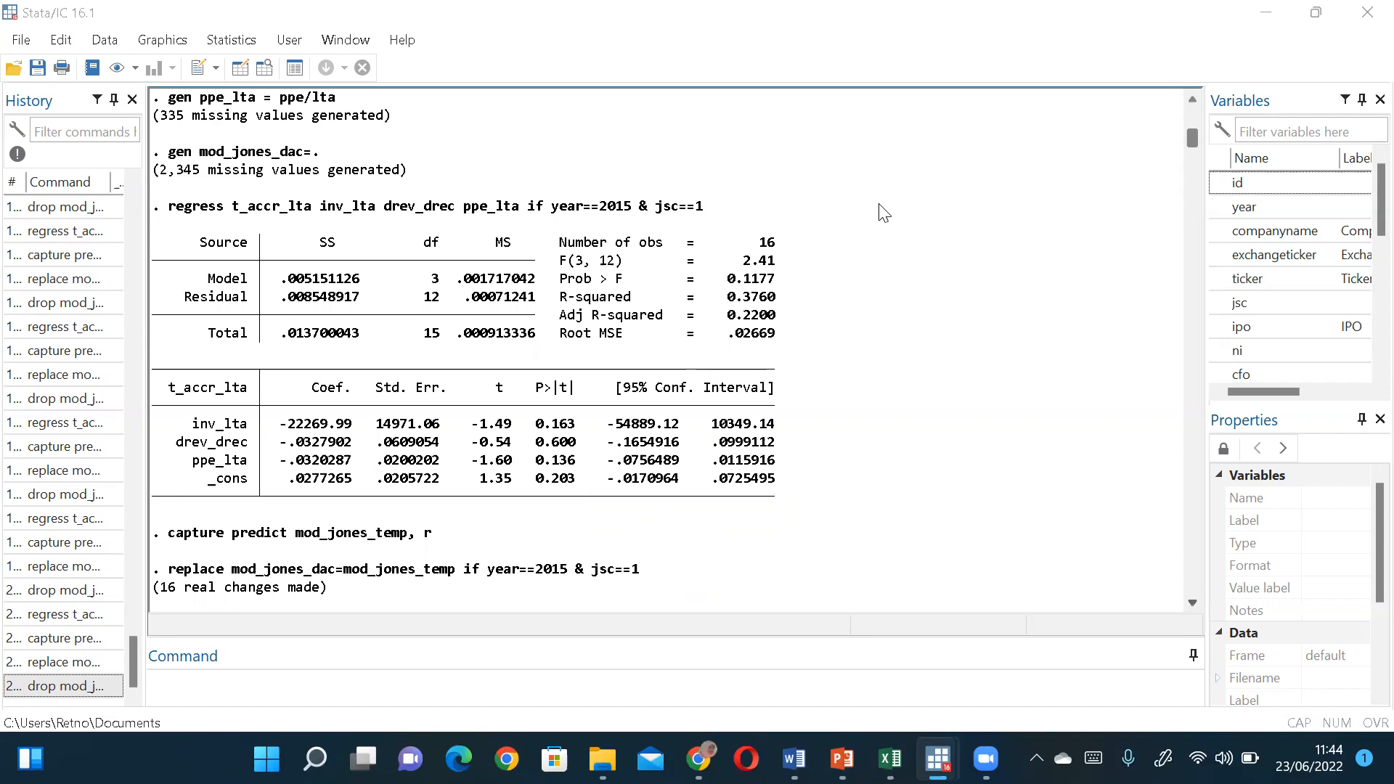